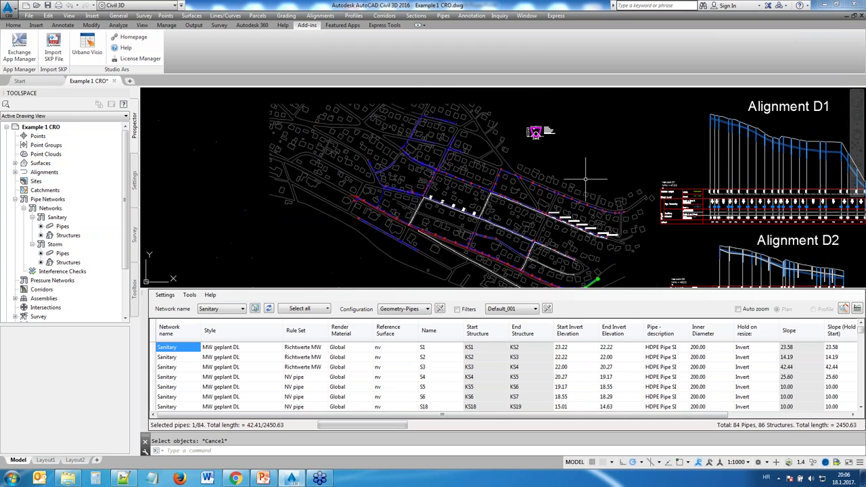
# - Examine the sanitary and storm pipe networks in plan and the Alignment D1 profile view
pyautogui.scroll(-2, 586, 181)
pyautogui.moveTo(613, 197)
pyautogui.mouseDown(button='middle')
pyautogui.moveTo(440, 155)
pyautogui.moveTo(468, 165)
pyautogui.mouseUp(button='middle')
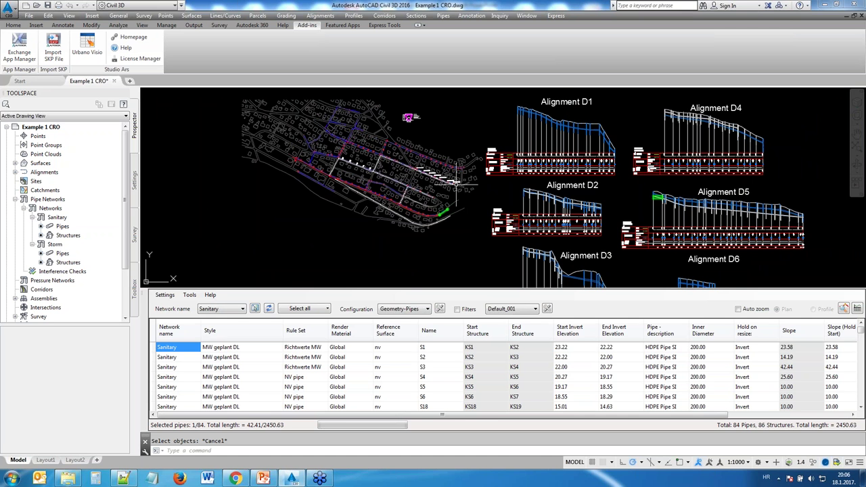
pyautogui.moveTo(335, 163); pyautogui.dragTo(361, 200, button='middle')
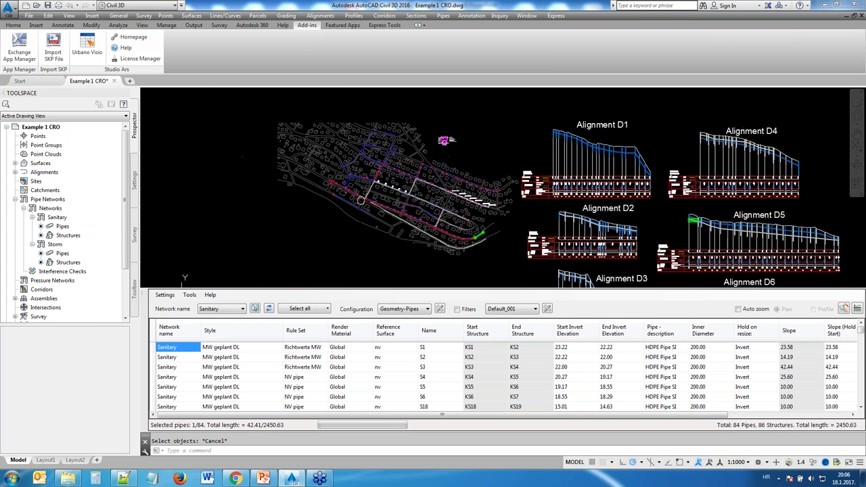
pyautogui.scroll(5, 361, 201)
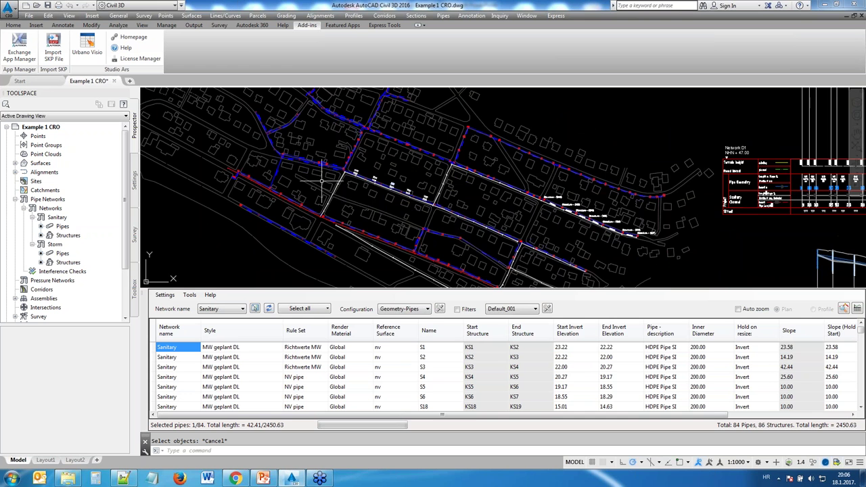
pyautogui.scroll(3, 467, 180)
pyautogui.scroll(3, 467, 180)
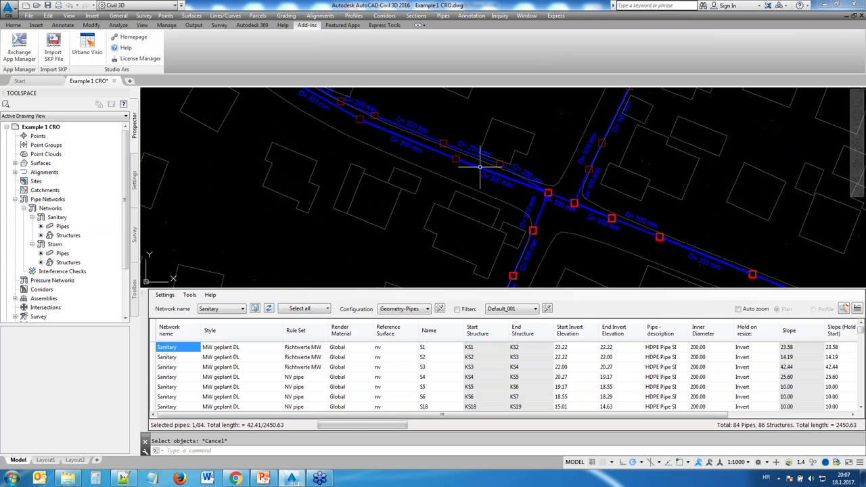
pyautogui.scroll(-5, 479, 167)
pyautogui.moveTo(529, 170); pyautogui.dragTo(324, 186, button='middle')
pyautogui.scroll(3, 512, 171)
pyautogui.scroll(-2, 561, 203)
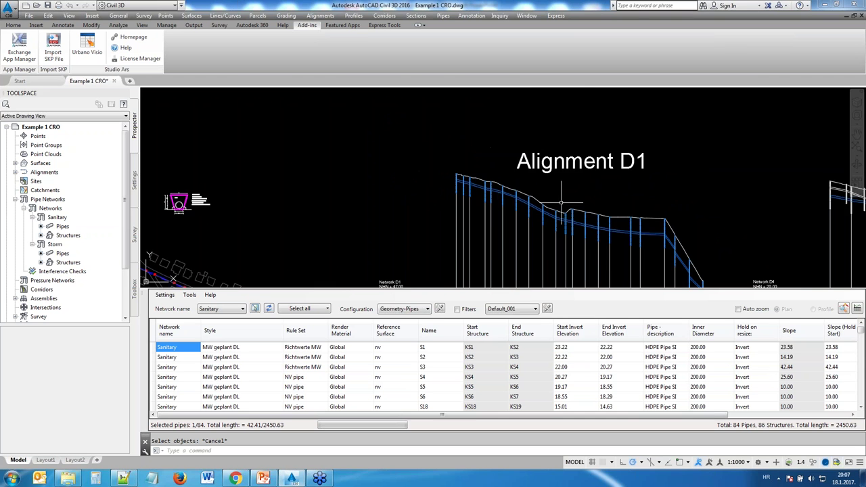
pyautogui.scroll(-2, 561, 202)
pyautogui.moveTo(419, 226); pyautogui.dragTo(579, 140, button='middle')
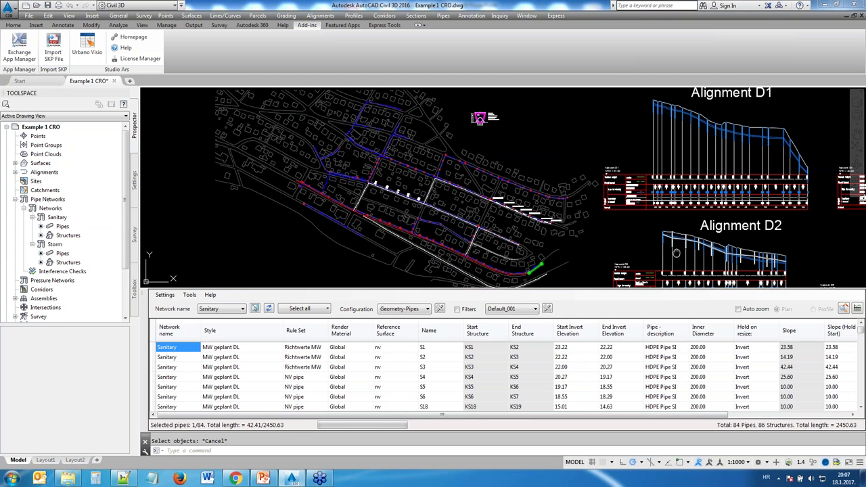
# - Examine the Alignment D2 profile view with its data bands, and compare it with the network plan
pyautogui.scroll(4, 676, 253)
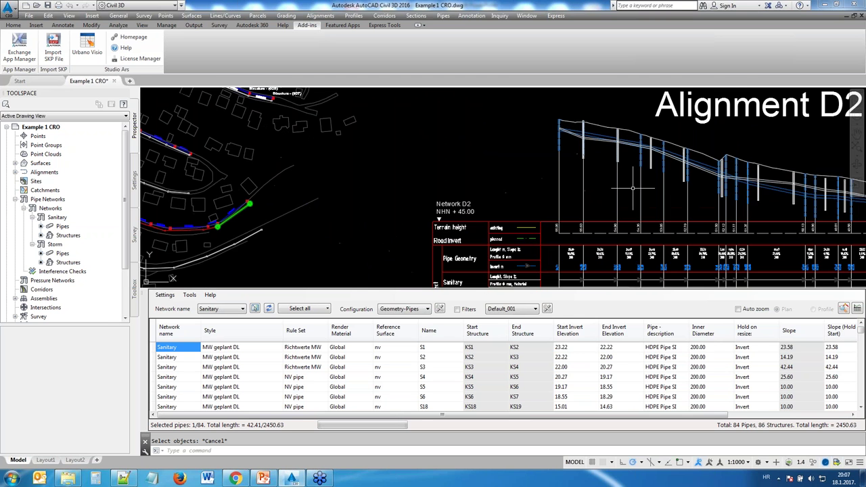
pyautogui.moveTo(662, 194); pyautogui.dragTo(623, 200, button='middle')
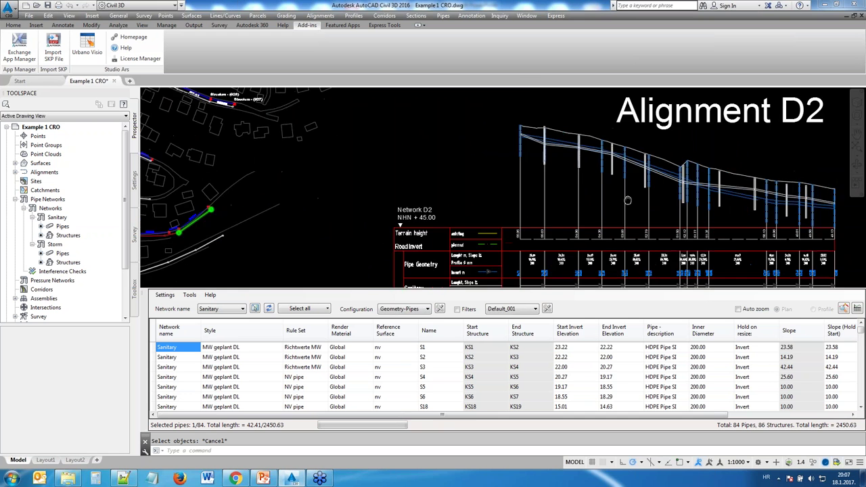
pyautogui.scroll(2, 624, 200)
pyautogui.scroll(-2, 424, 157)
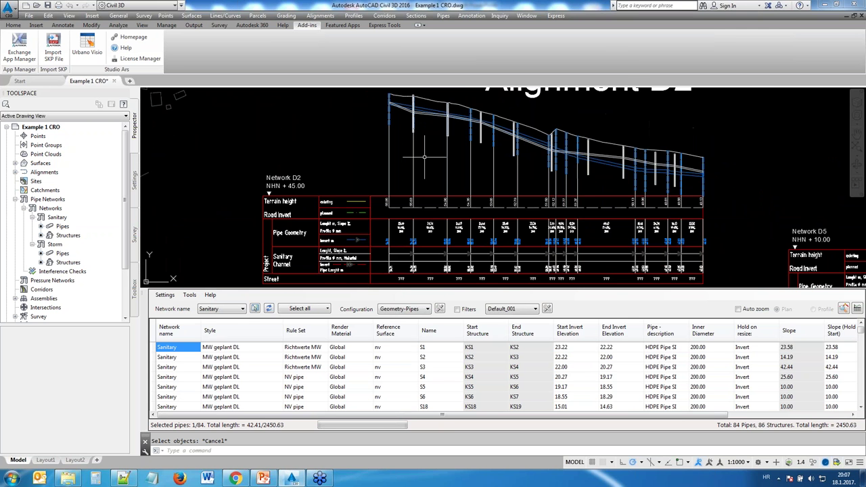
pyautogui.scroll(-2, 425, 157)
pyautogui.moveTo(306, 144)
pyautogui.mouseDown(button='middle')
pyautogui.moveTo(458, 203)
pyautogui.moveTo(516, 213)
pyautogui.mouseUp(button='middle')
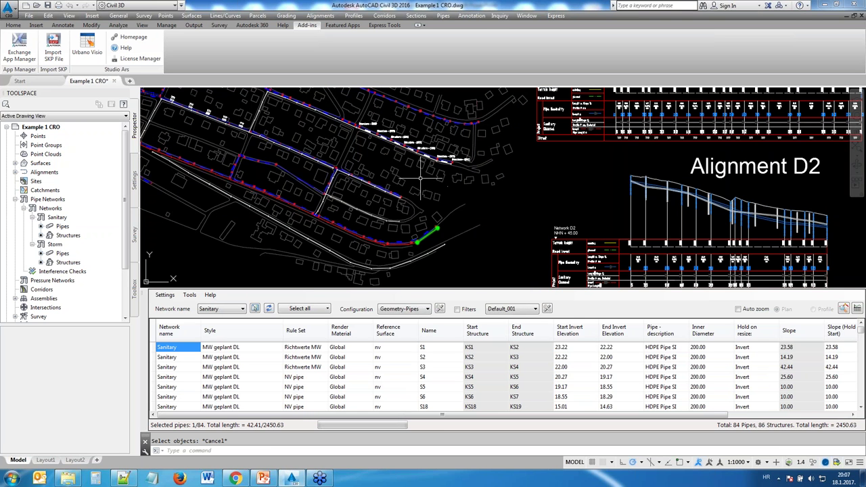
pyautogui.scroll(-2, 420, 178)
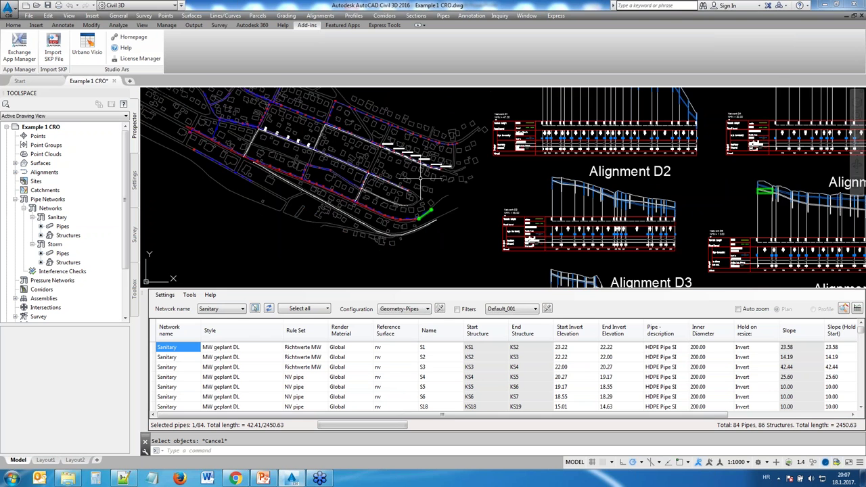
pyautogui.scroll(1, 244, 98)
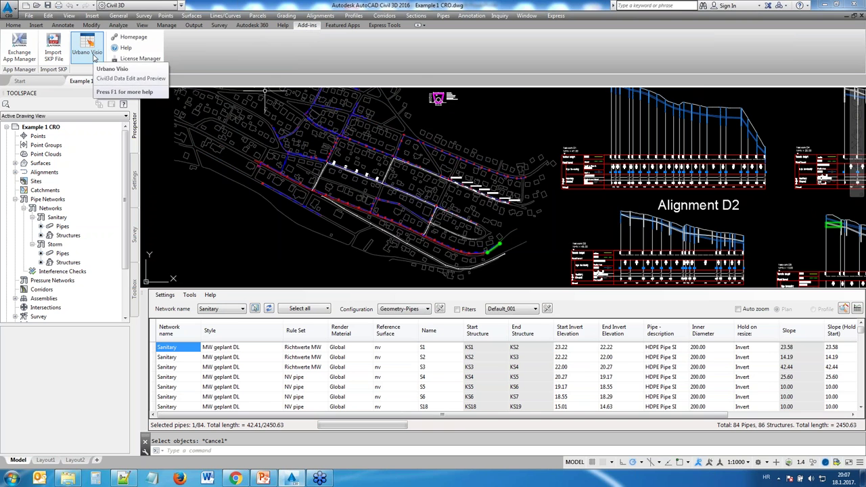
# - Check the add-in's license data, and dock the Urbano Visio palette below the drawing
pyautogui.click(134, 61)
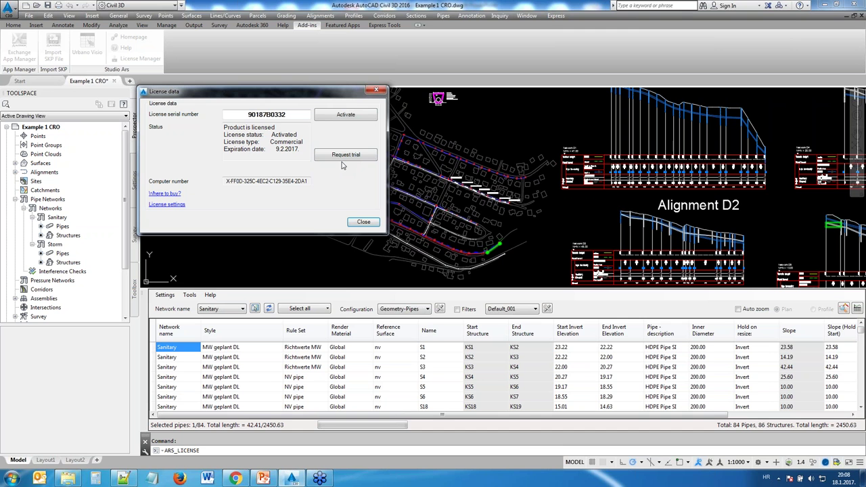
pyautogui.click(378, 91)
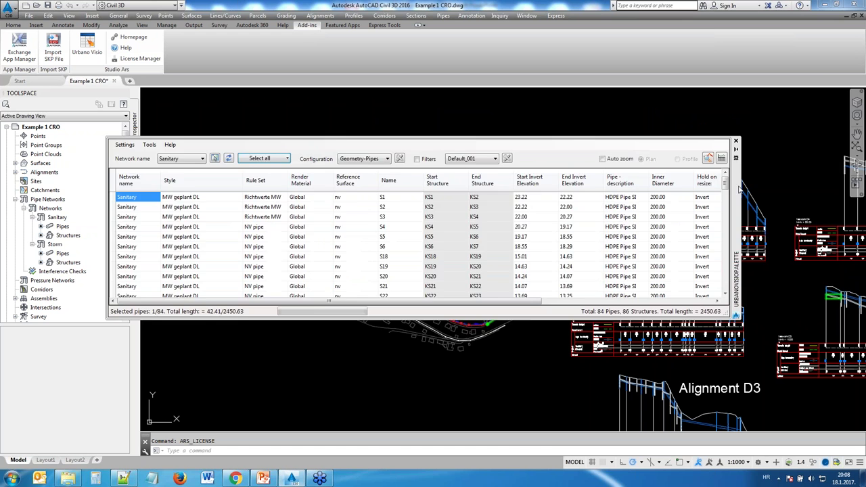
pyautogui.moveTo(739, 190)
pyautogui.mouseDown()
pyautogui.moveTo(816, 211)
pyautogui.moveTo(793, 413)
pyautogui.mouseUp()
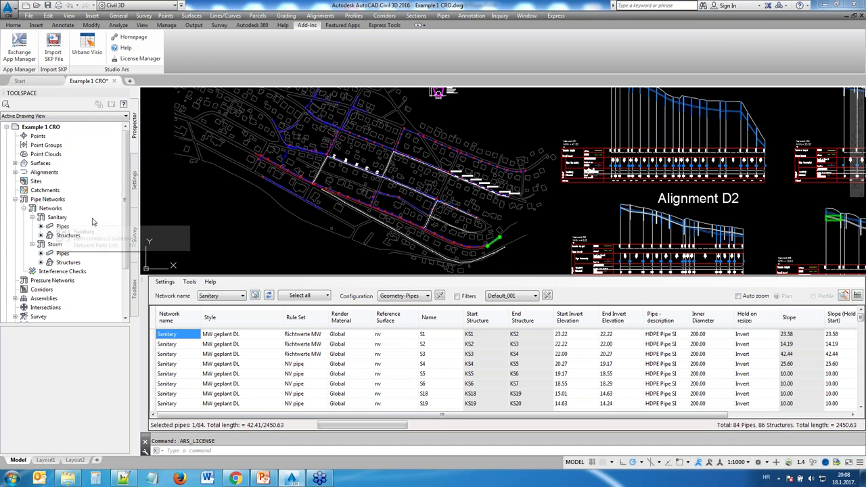
# - List the pipes of the Sanitary network and of the Storm network in the Toolspace
pyautogui.click(57, 218)
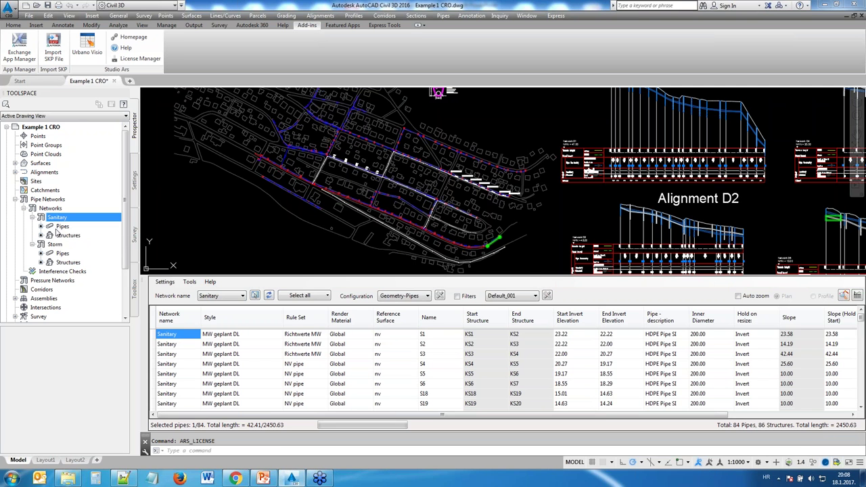
pyautogui.click(59, 228)
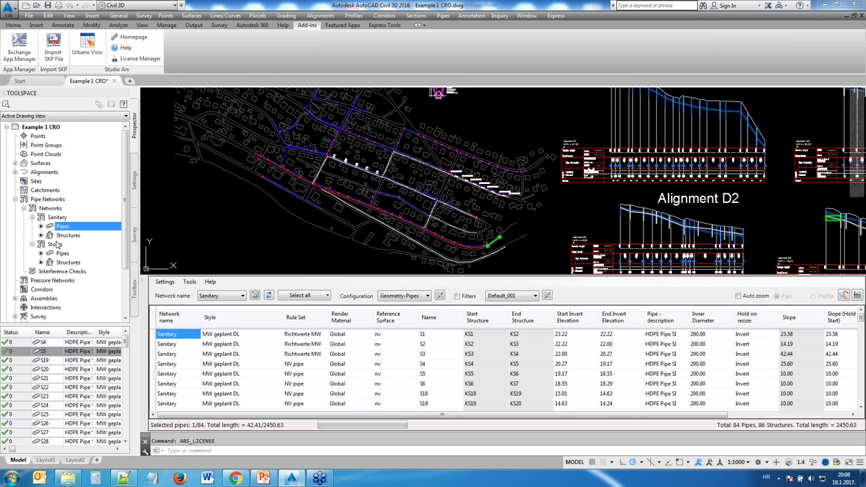
pyautogui.click(55, 245)
pyautogui.click(59, 254)
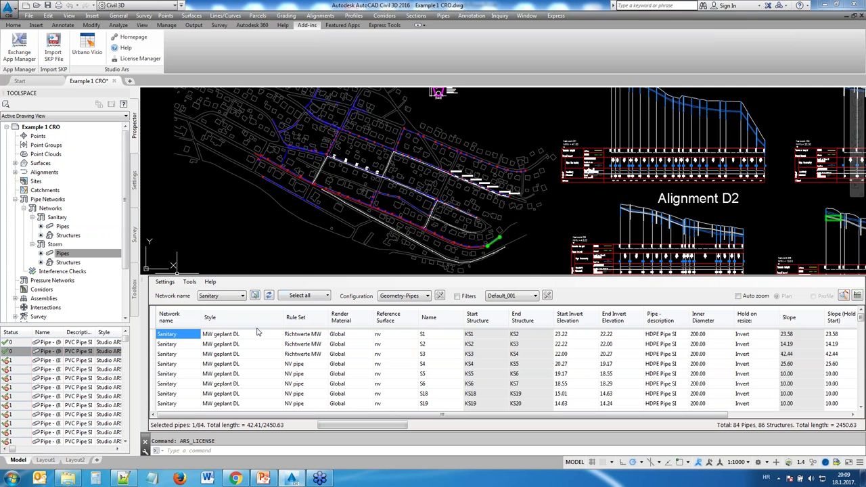
# - Switch the Urbano Visio data table from the Sanitary network to the Storm network
pyautogui.click(234, 297)
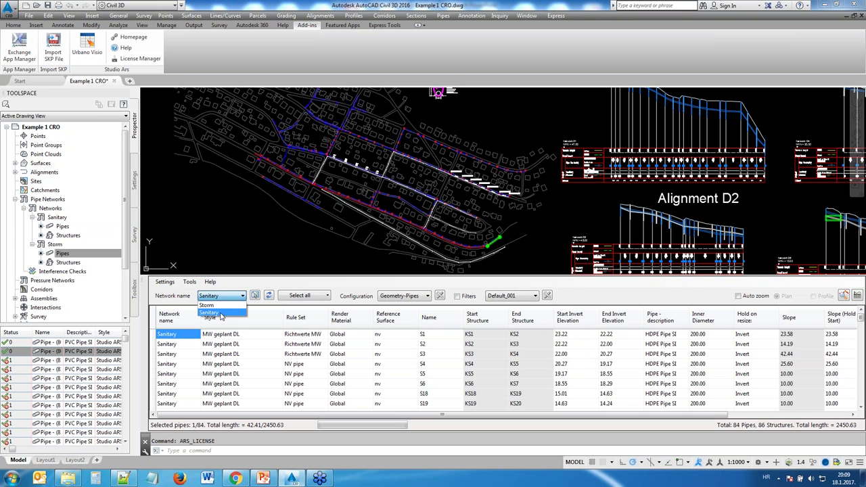
pyautogui.click(220, 306)
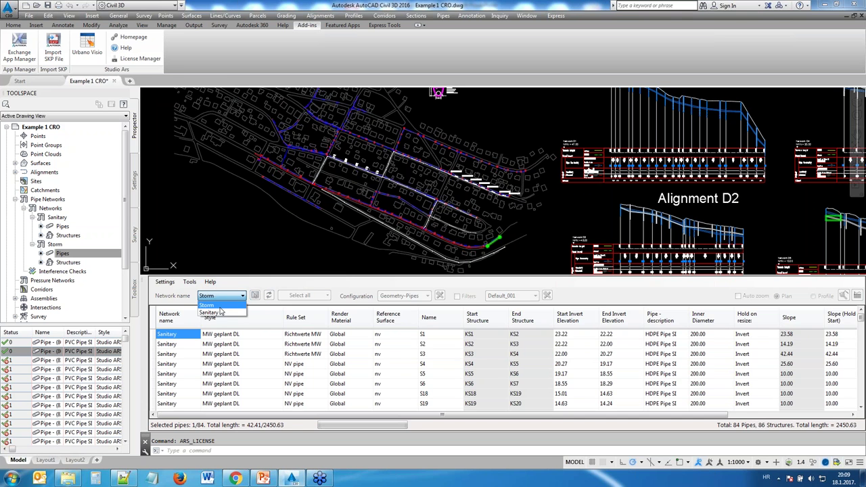
pyautogui.click(220, 296)
pyautogui.click(208, 312)
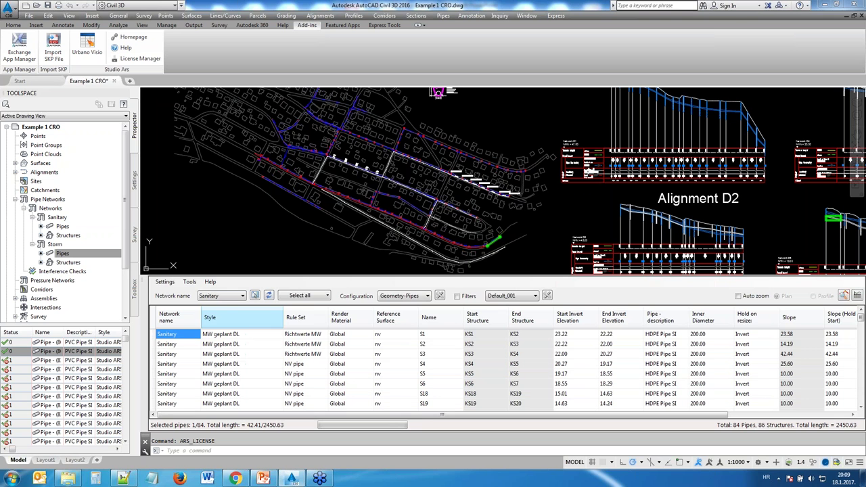
pyautogui.click(231, 298)
pyautogui.click(206, 305)
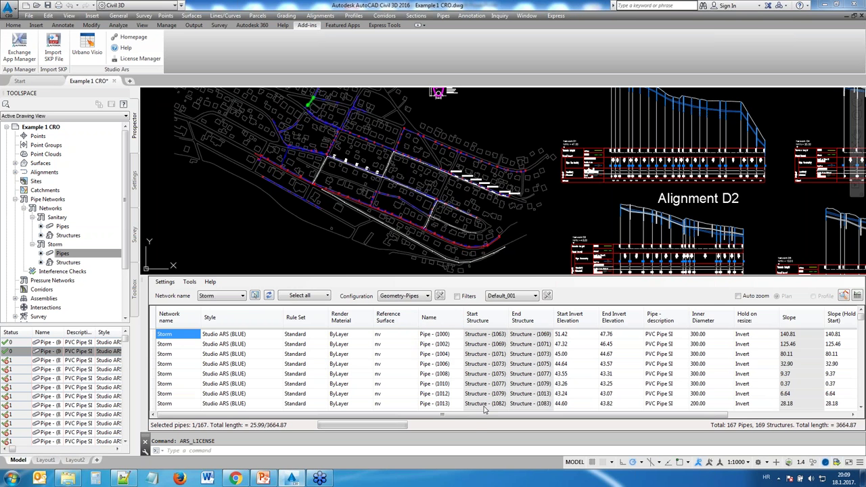
# - View the Storm pipes with the Pipe Hydraulics configuration and with the Pipe US configuration
pyautogui.click(427, 296)
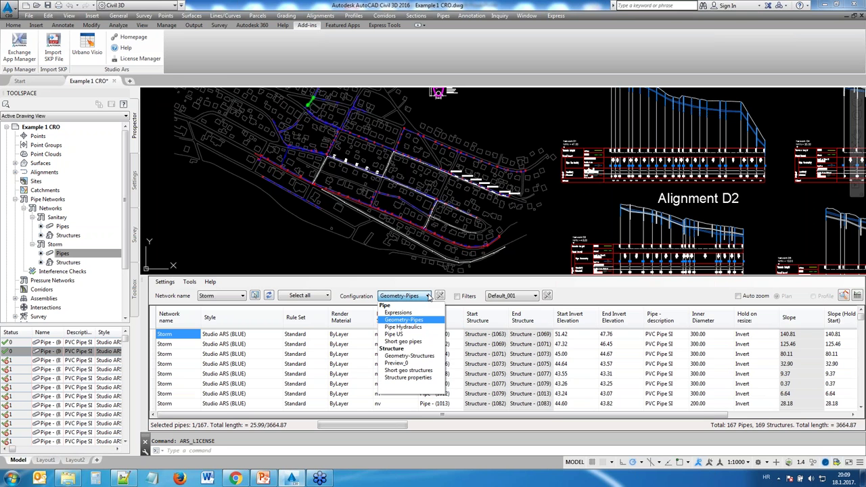
pyautogui.click(404, 327)
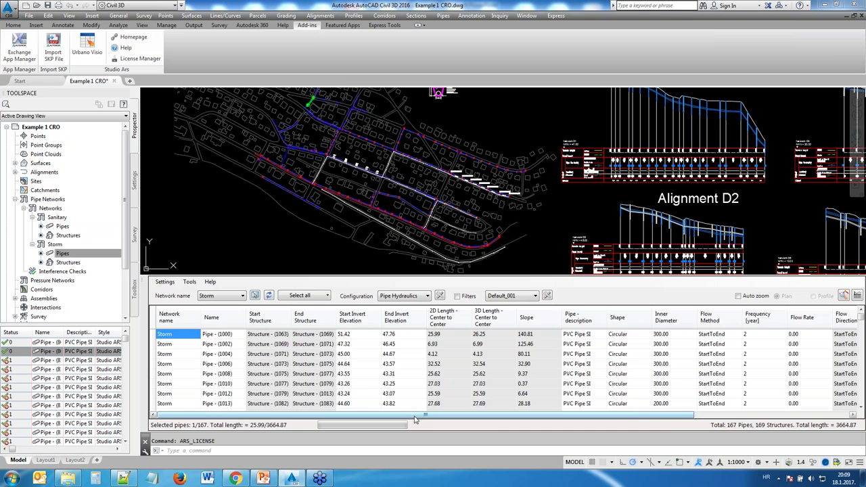
pyautogui.moveTo(415, 416)
pyautogui.mouseDown()
pyautogui.moveTo(547, 416)
pyautogui.moveTo(406, 415)
pyautogui.mouseUp()
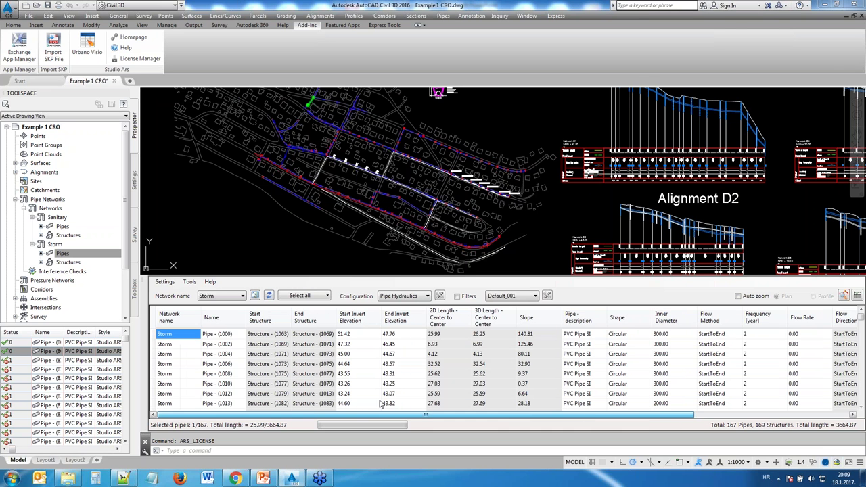
pyautogui.click(427, 298)
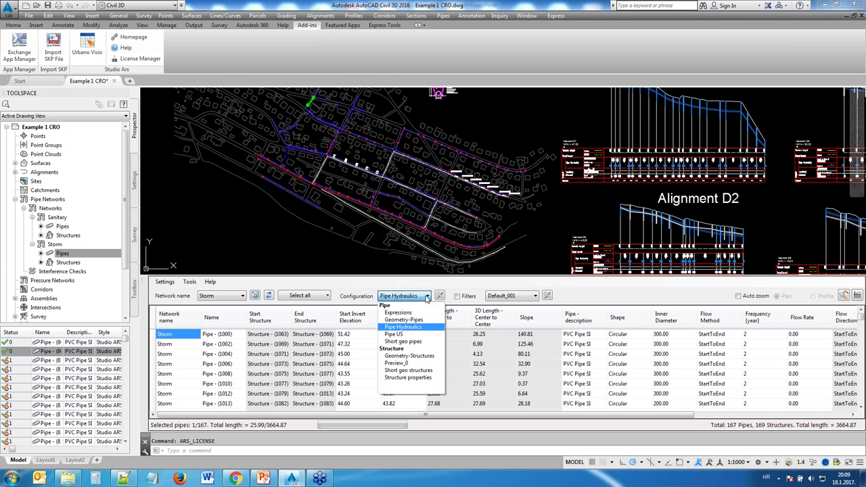
pyautogui.click(394, 335)
# - View the Storm structures with the Geometry-Structures configuration, and set the table to Short geo structures
pyautogui.click(427, 296)
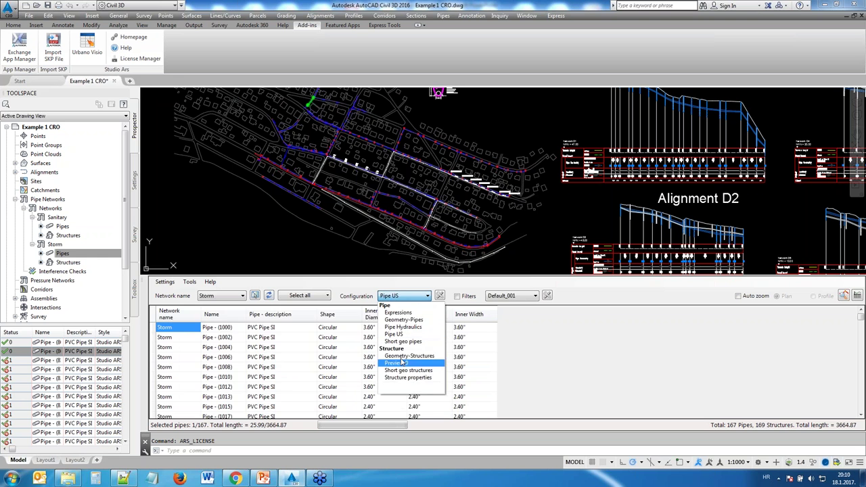
pyautogui.click(406, 356)
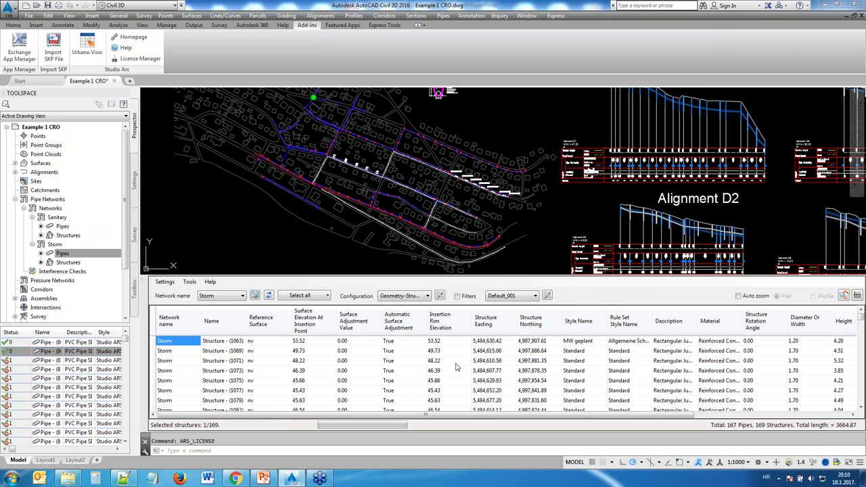
pyautogui.click(427, 296)
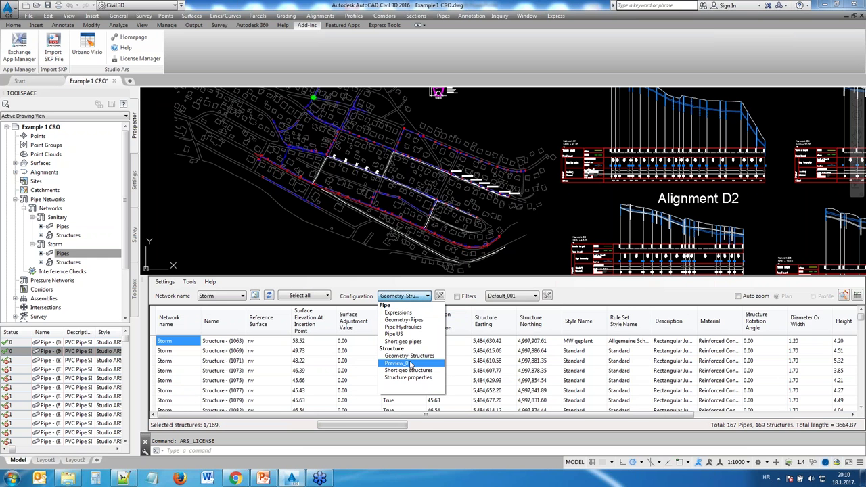
pyautogui.click(409, 370)
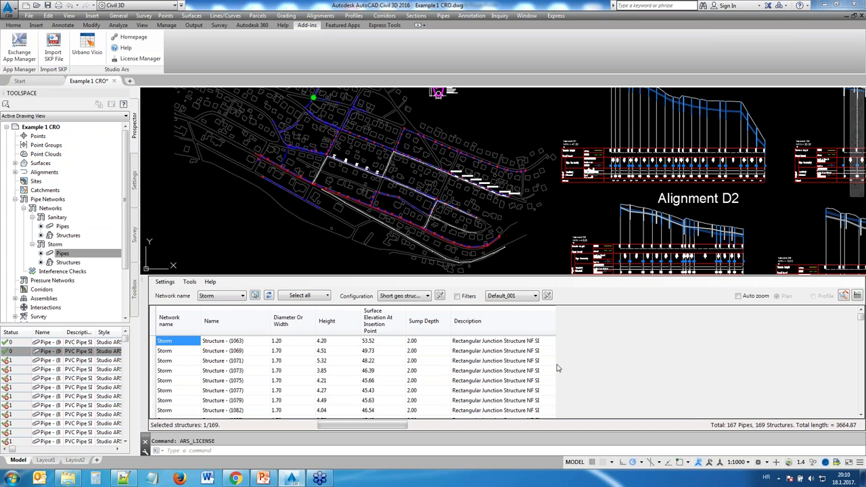
pyautogui.click(426, 297)
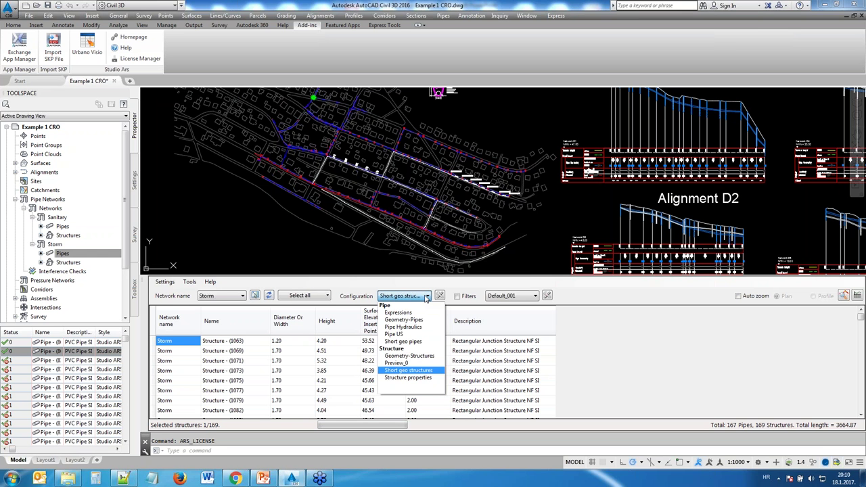
pyautogui.click(427, 298)
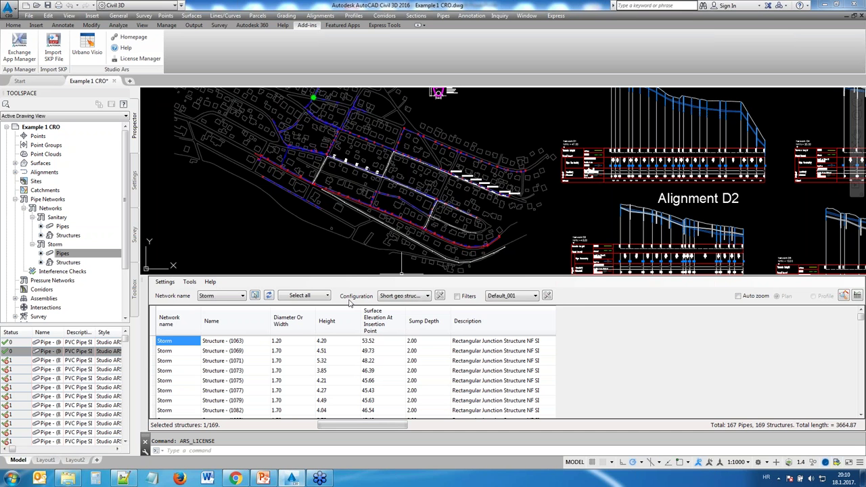
# - Create a new preview configuration for pipes and name it "Novedge webinar"
pyautogui.click(440, 296)
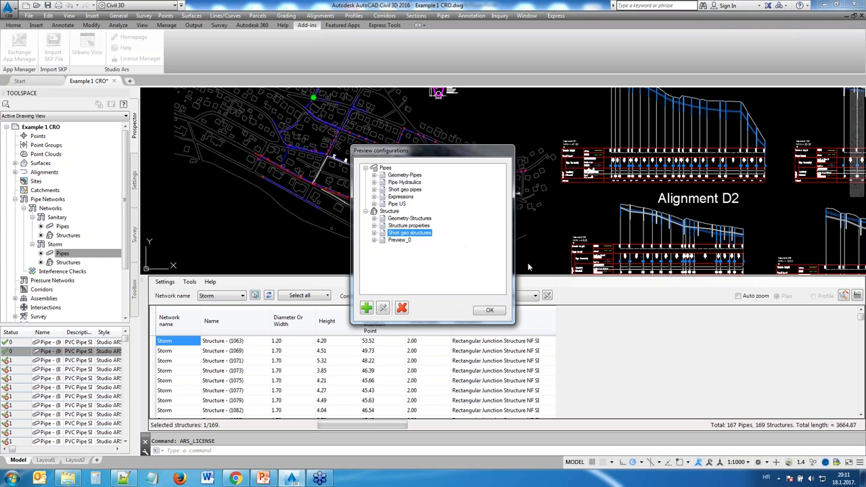
pyautogui.click(385, 168)
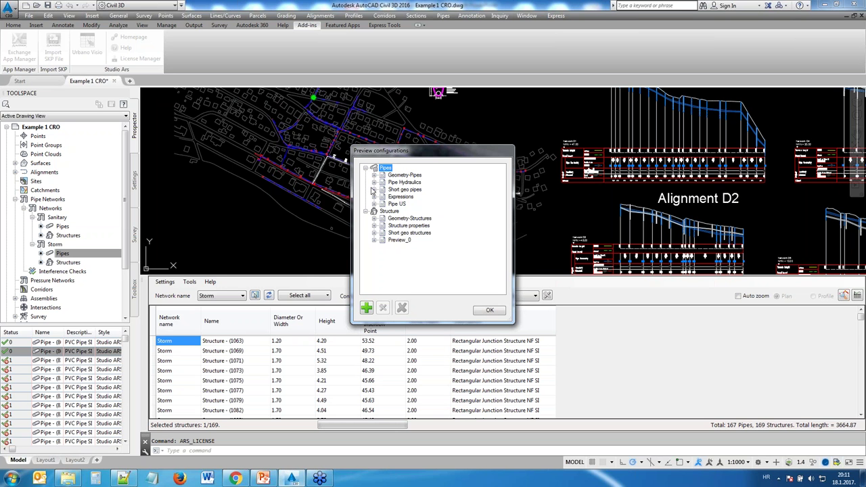
pyautogui.click(366, 309)
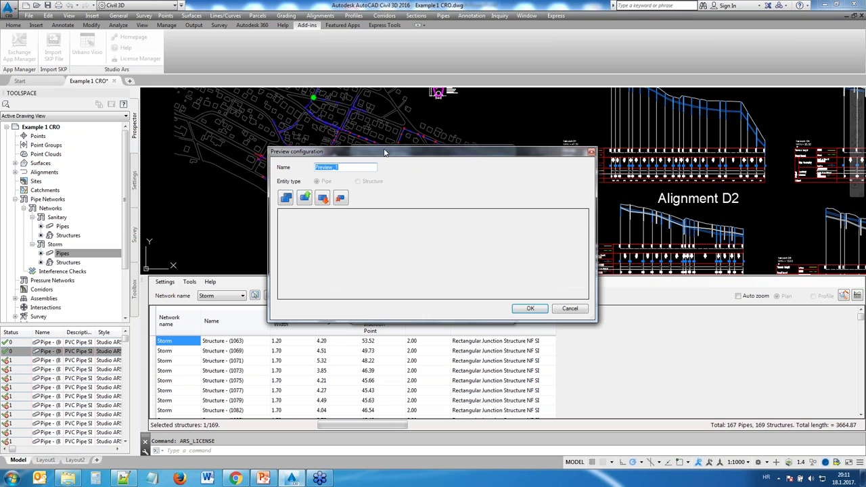
pyautogui.write('Novedge webinar')
# - Look through the pipe data available for the configuration, from General properties and Object References to Invert and Slope and Geometry
pyautogui.click(287, 198)
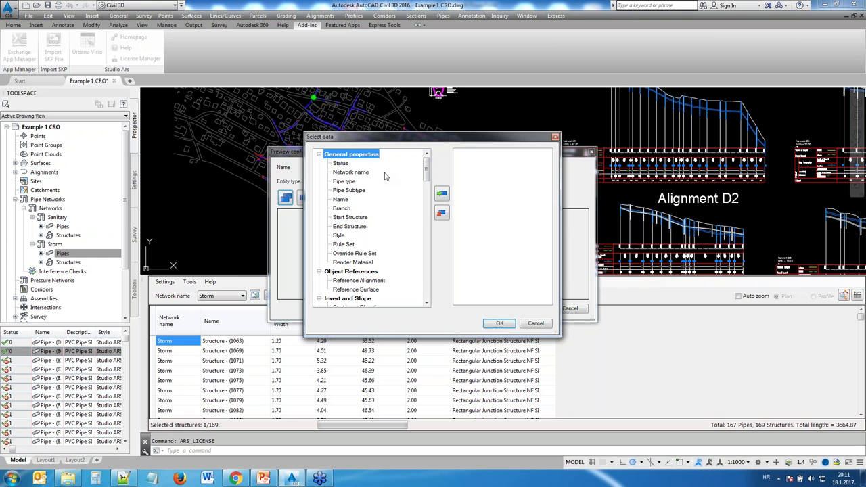
pyautogui.click(319, 155)
pyautogui.click(319, 163)
pyautogui.click(319, 172)
pyautogui.click(319, 181)
pyautogui.click(318, 181)
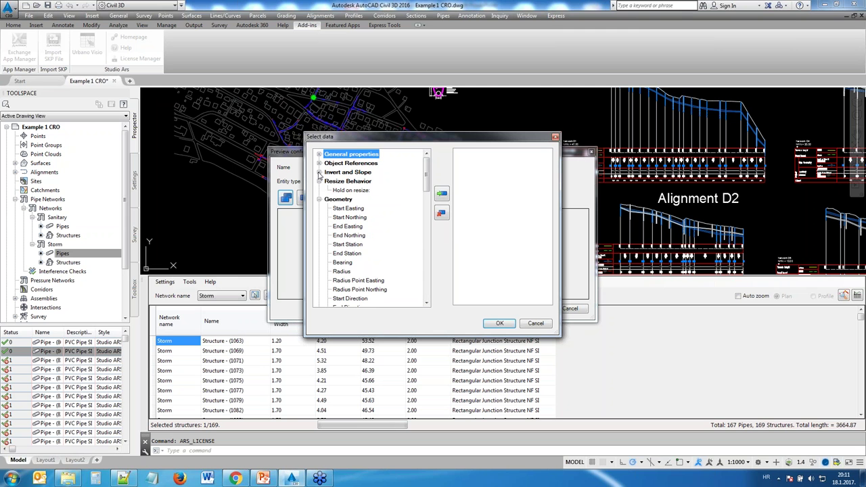
pyautogui.click(319, 171)
pyautogui.click(319, 163)
pyautogui.click(319, 154)
pyautogui.click(318, 181)
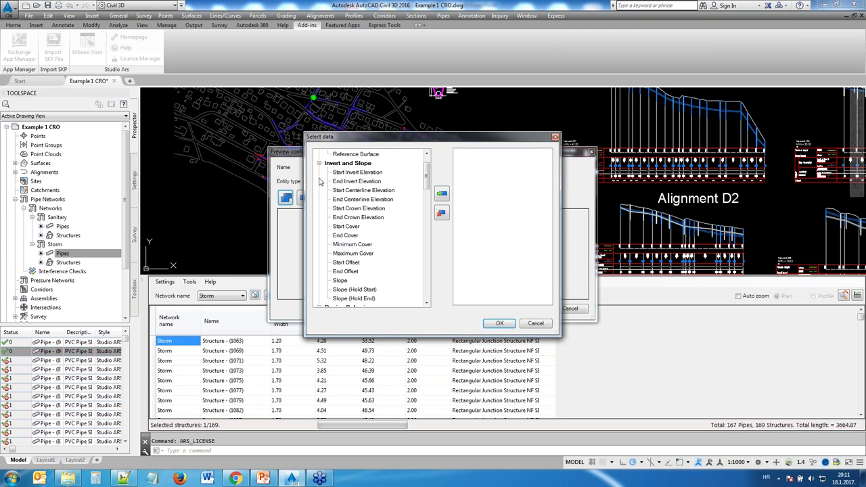
pyautogui.moveTo(427, 179); pyautogui.dragTo(427, 159)
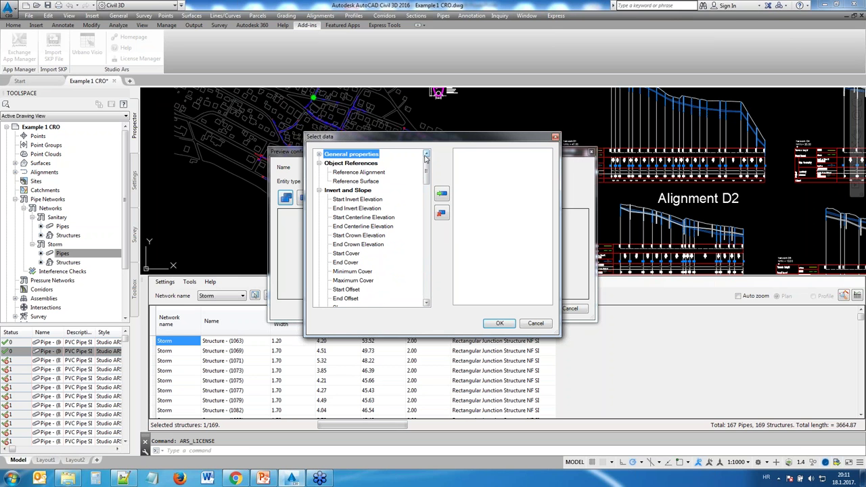
# - Add Network name and Name from the General properties to the configuration's selected data
pyautogui.click(320, 154)
pyautogui.click(350, 172)
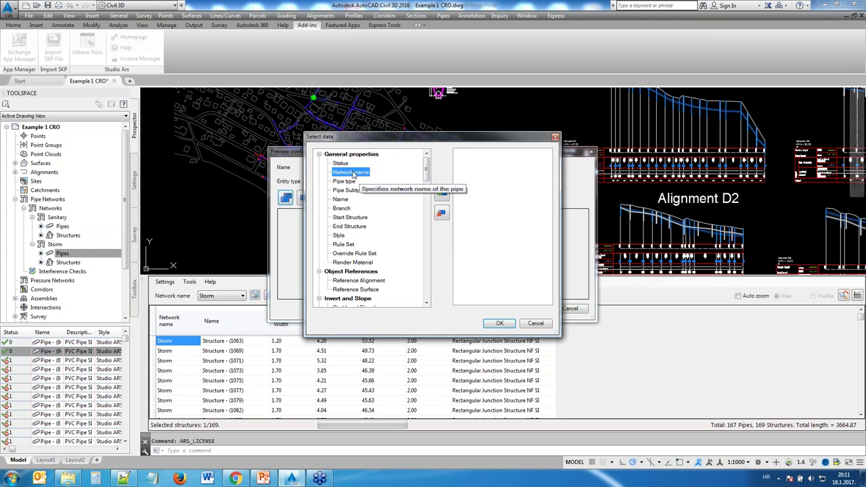
pyautogui.click(441, 193)
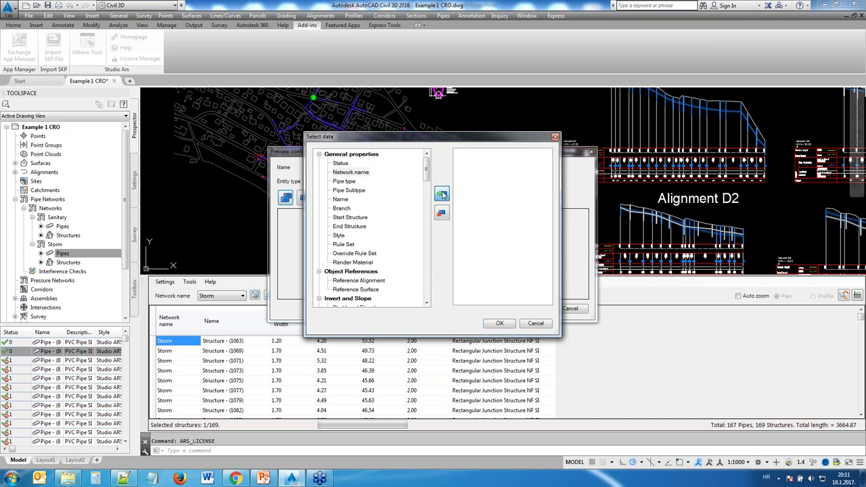
pyautogui.click(340, 198)
pyautogui.click(441, 194)
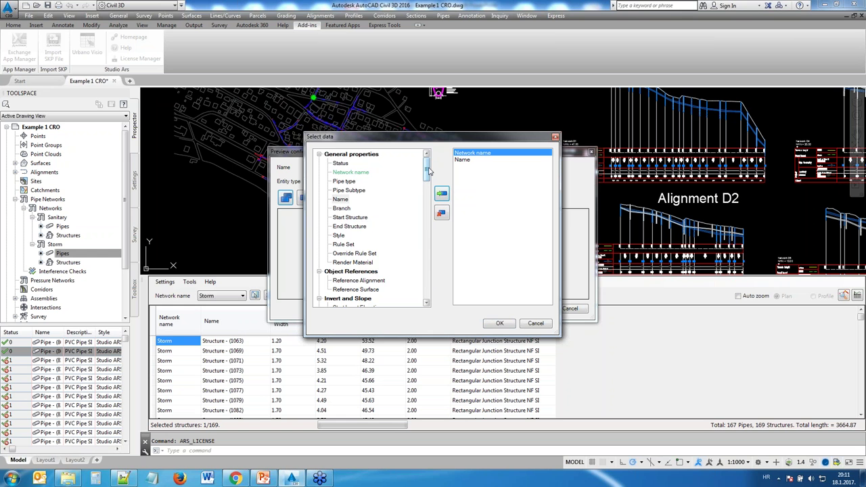
# - Add Slope, 3D Length - Center to Center and Inner Diameter to the selected data and accept the selection
pyautogui.moveTo(428, 172); pyautogui.dragTo(427, 205)
pyautogui.doubleClick(346, 226)
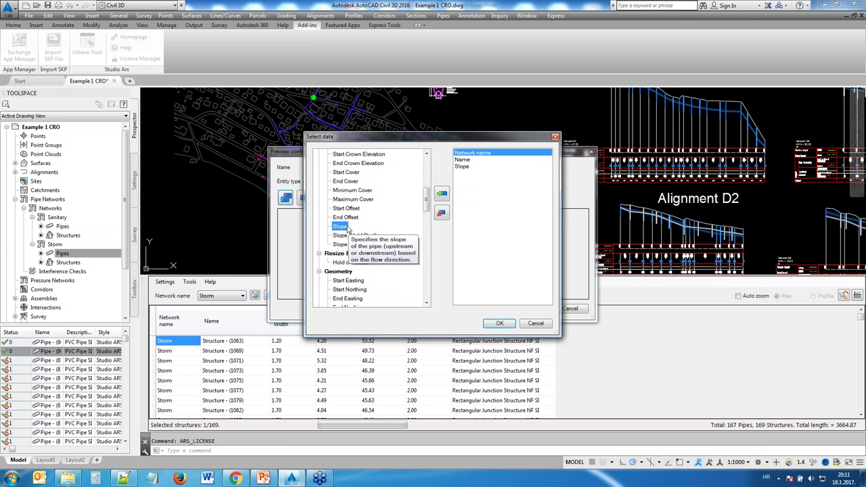
pyautogui.scroll(-3, 351, 226)
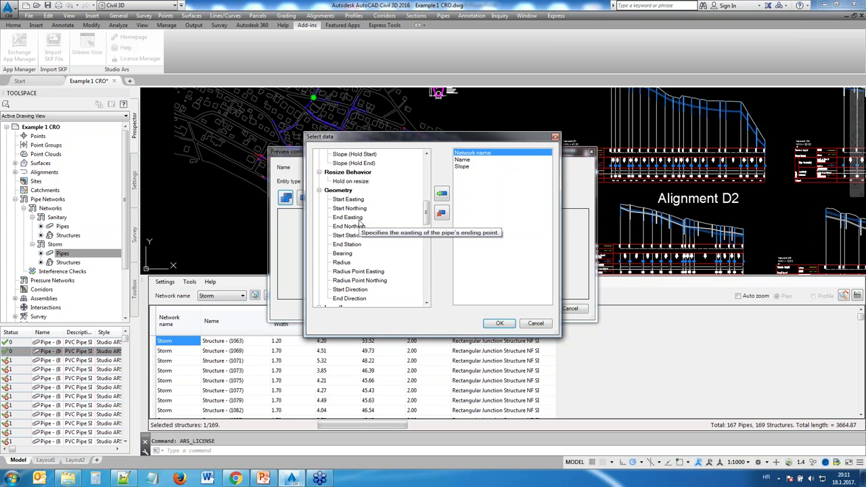
pyautogui.scroll(-3, 361, 223)
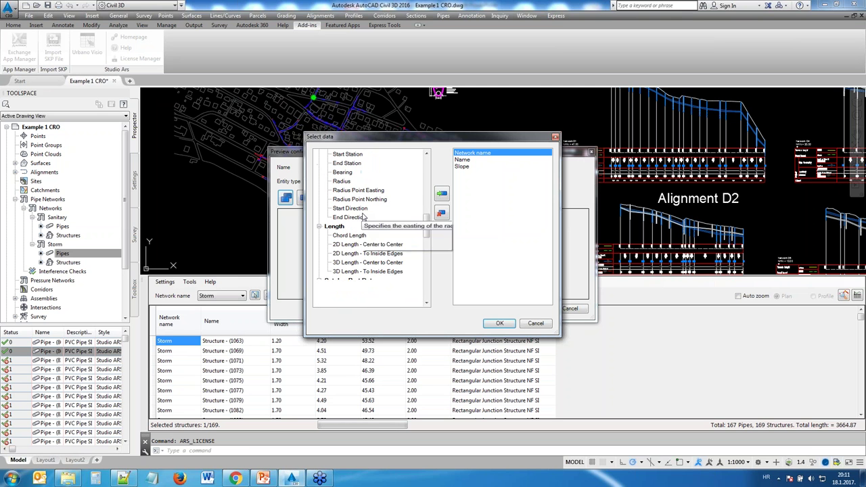
pyautogui.doubleClick(371, 263)
pyautogui.scroll(-2, 371, 263)
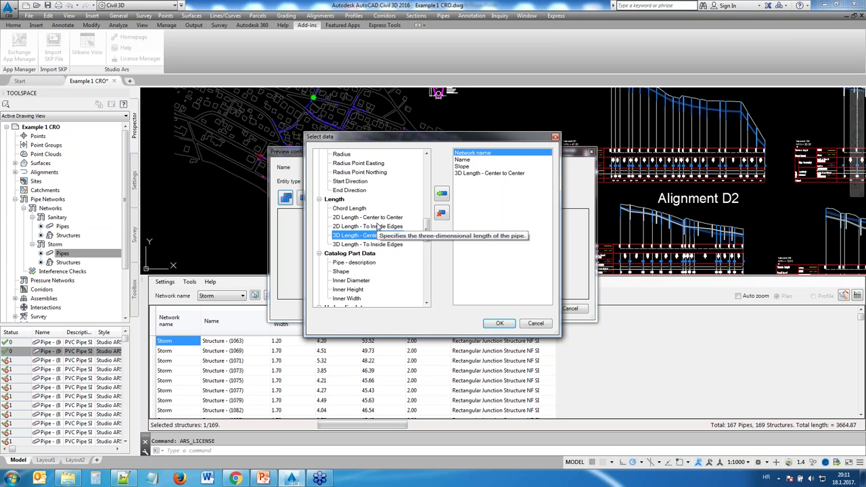
pyautogui.click(347, 254)
pyautogui.doubleClick(345, 256)
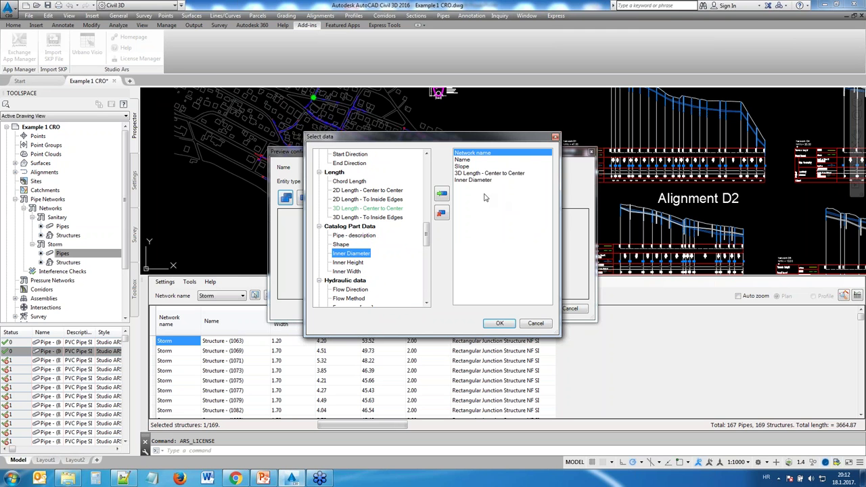
pyautogui.click(498, 324)
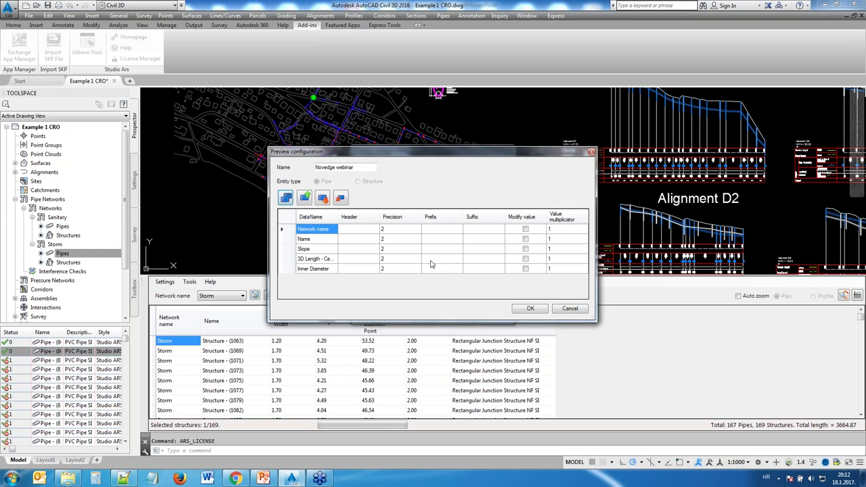
# - Give Inner Diameter the header "Din" and move it up to directly above Slope
pyautogui.click(358, 270)
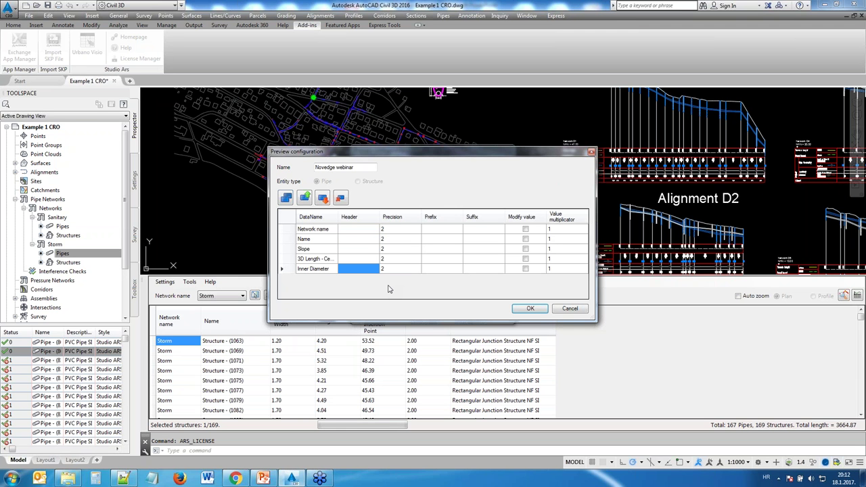
pyautogui.write('Din')
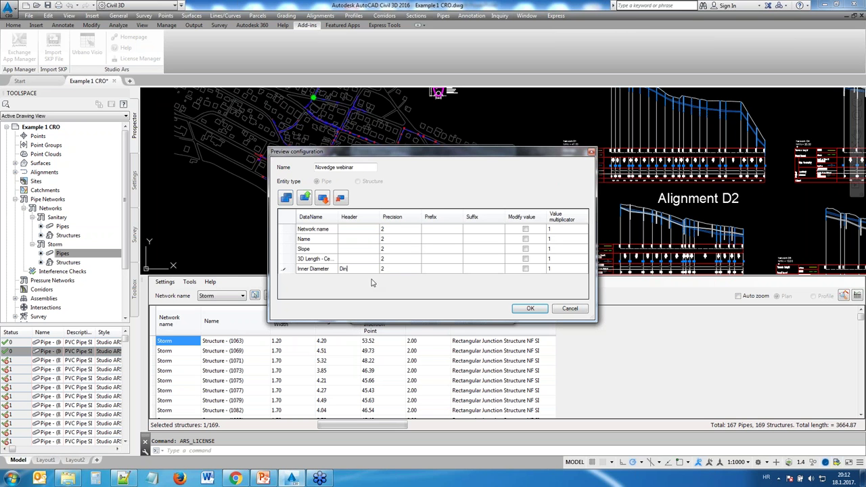
pyautogui.click(305, 197)
pyautogui.click(305, 197)
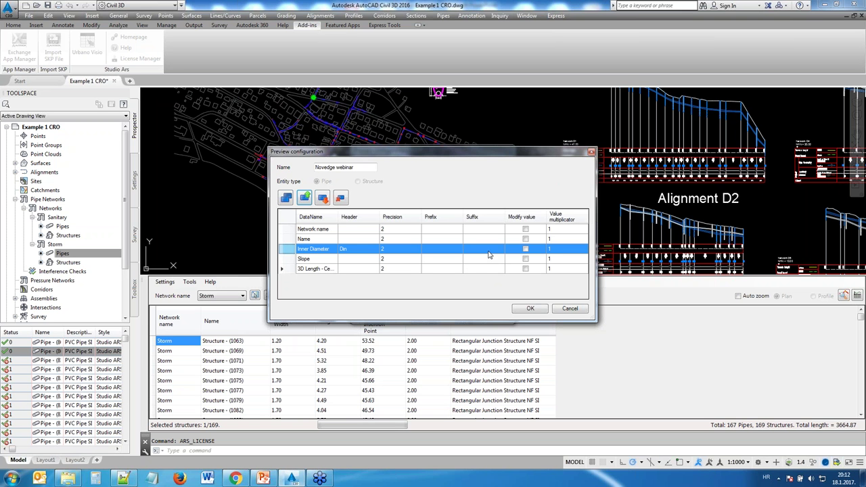
# - Enable value modification for Inner Diameter and set its value multiplier to 1000
pyautogui.click(525, 249)
pyautogui.click(550, 249)
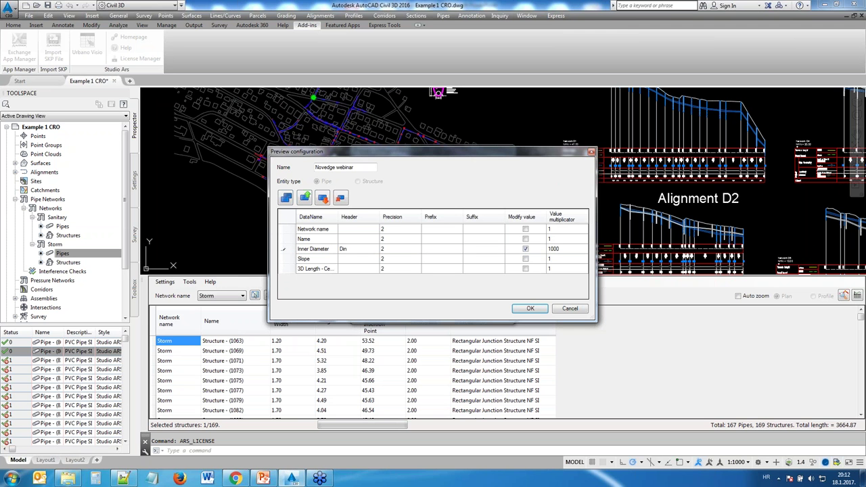
pyautogui.write('000')
# - Enable value modification for Slope with a multiplier of 100 and add the suffix "%"
pyautogui.click(526, 264)
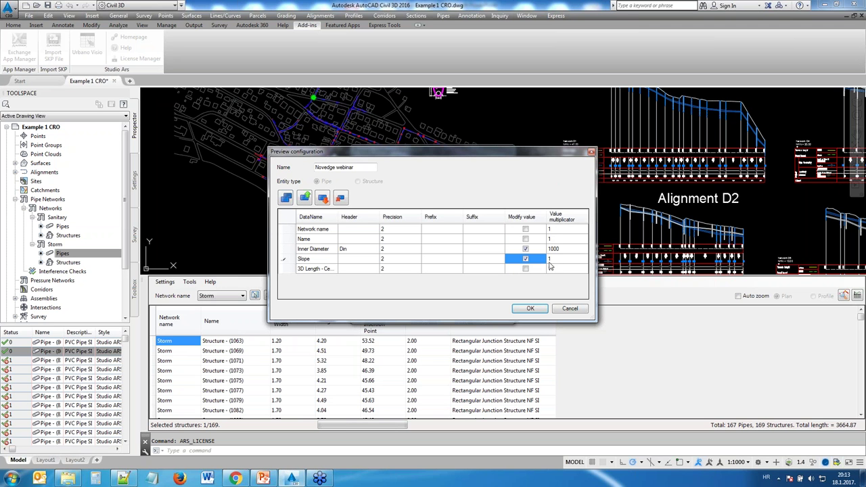
pyautogui.click(555, 263)
pyautogui.write('100')
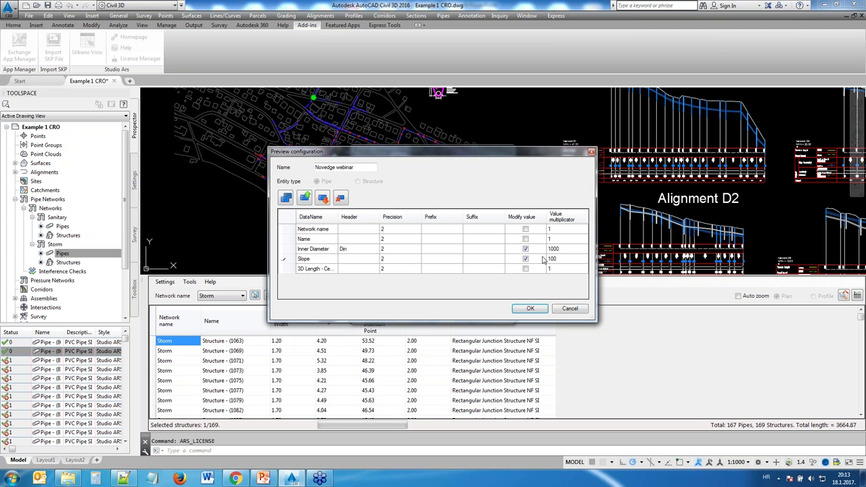
pyautogui.click(503, 260)
pyautogui.write('%')
# - Save the new configuration and apply Novedge webinar to the Storm pipe table
pyautogui.click(528, 309)
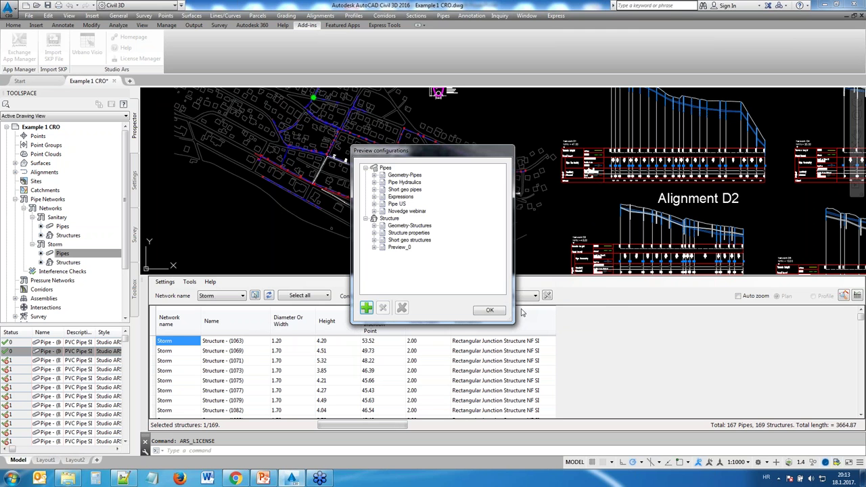
pyautogui.click(414, 211)
pyautogui.click(488, 312)
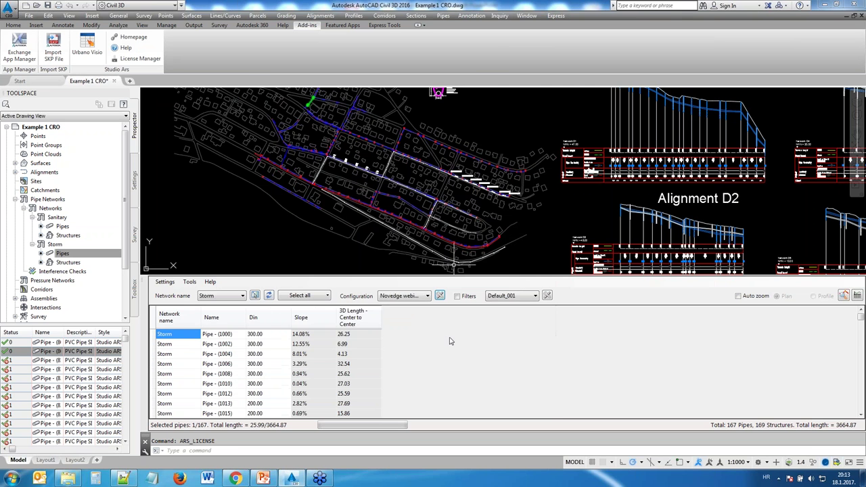
# - Look through the Storm pipes' Din, Slope and 3D length values in the Novedge webinar table
pyautogui.click(280, 355)
pyautogui.scroll(-9, 281, 357)
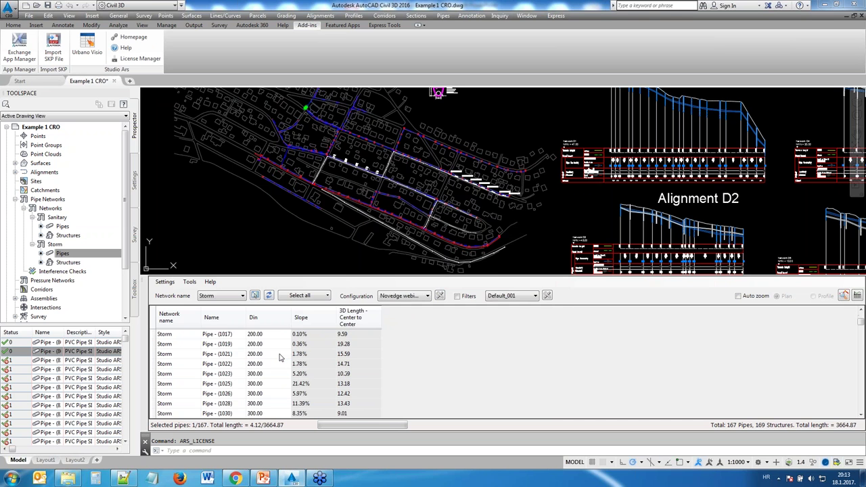
pyautogui.scroll(-5, 283, 351)
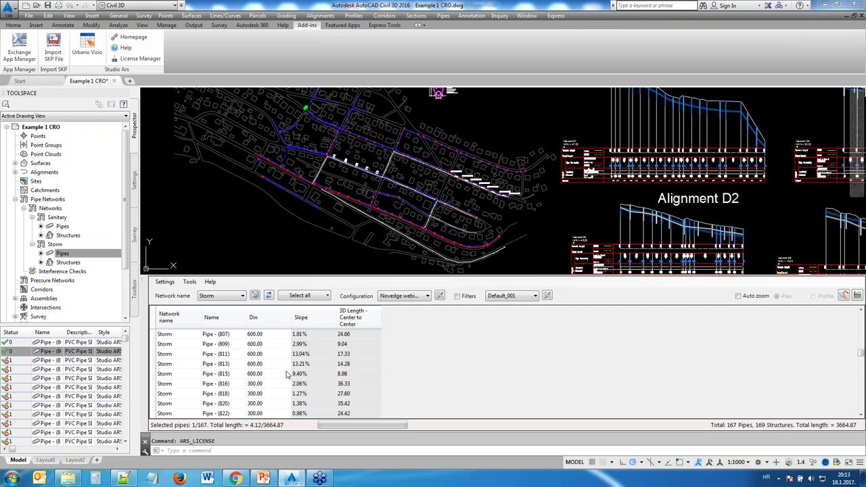
pyautogui.scroll(-3, 290, 371)
pyautogui.scroll(-5, 292, 371)
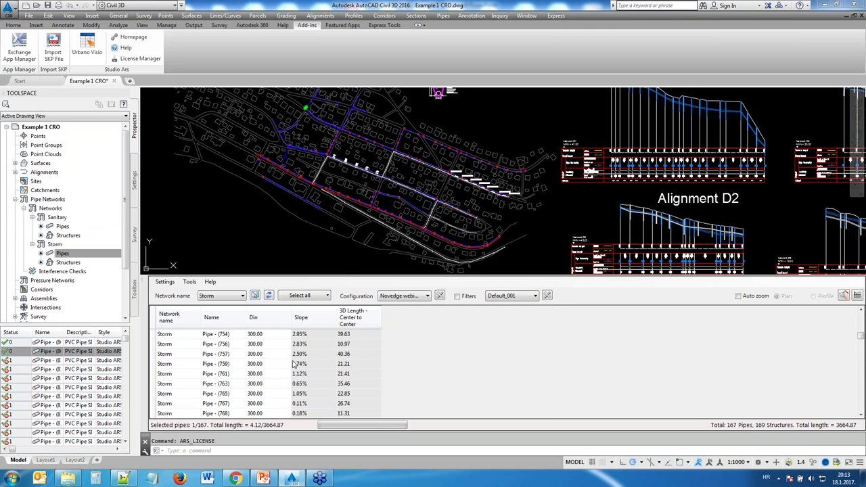
pyautogui.click(288, 354)
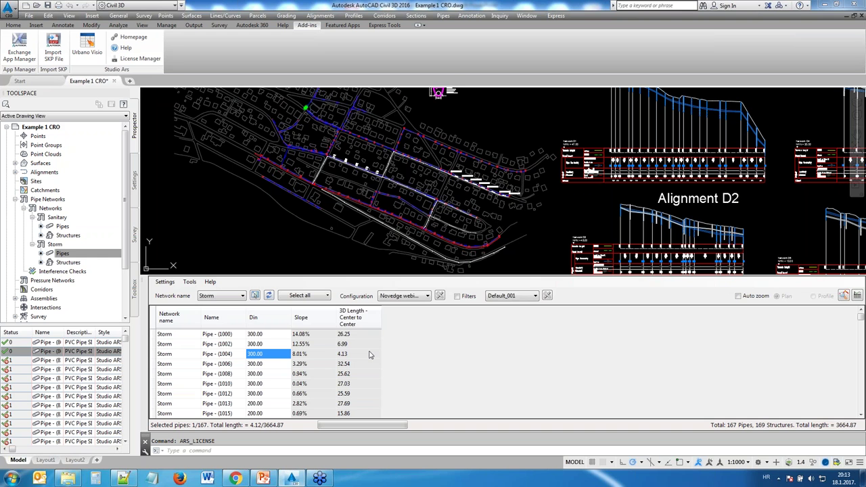
# - View the Storm pipes with the Geometry-Pipes and Pipe US configurations, and return the table to Novedge webinar
pyautogui.click(427, 298)
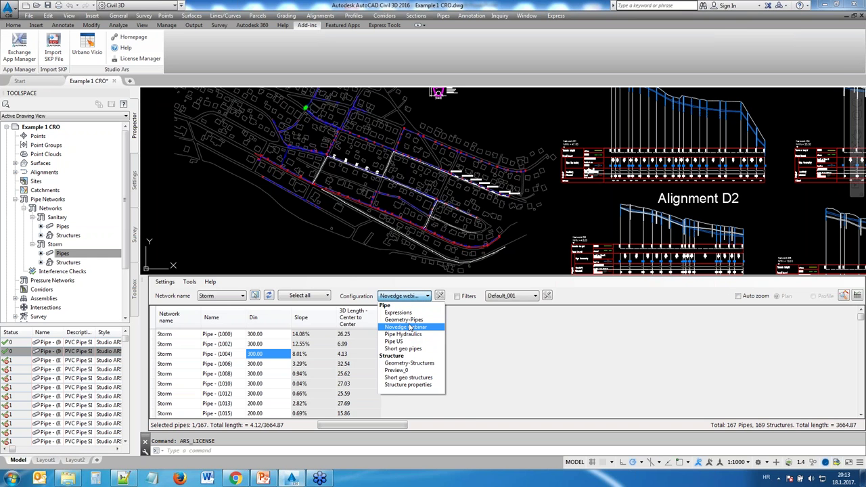
pyautogui.click(404, 319)
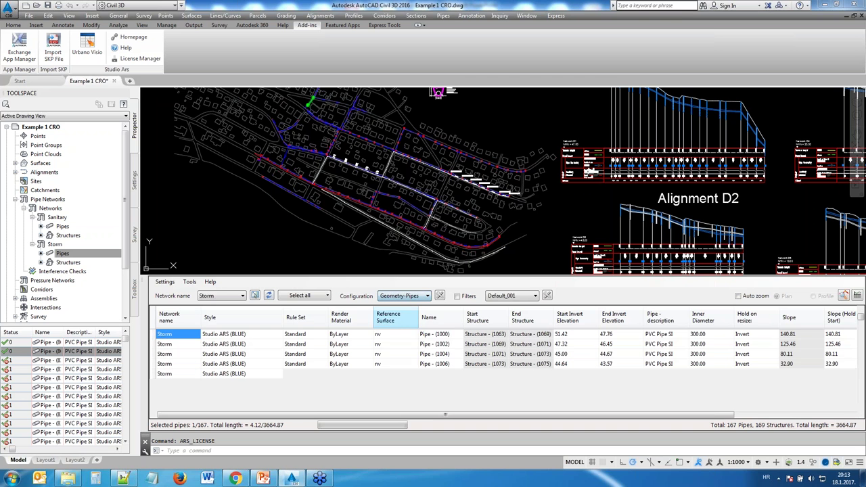
pyautogui.click(427, 296)
pyautogui.click(405, 344)
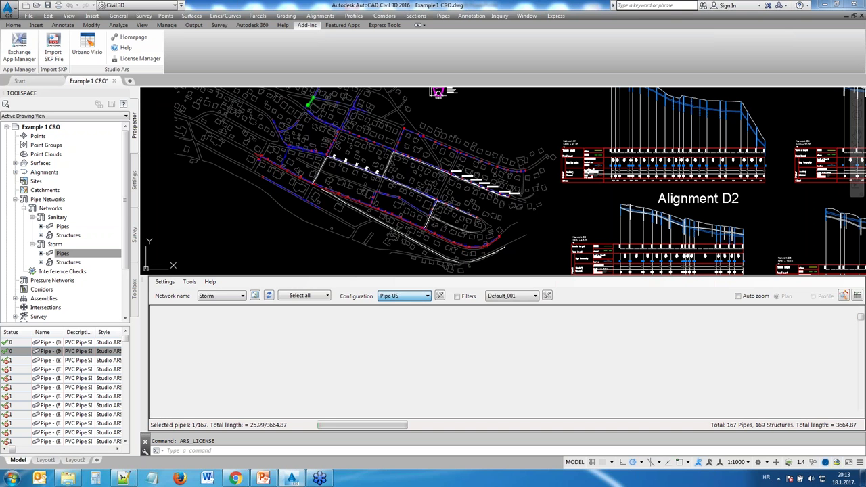
pyautogui.click(427, 295)
pyautogui.click(416, 333)
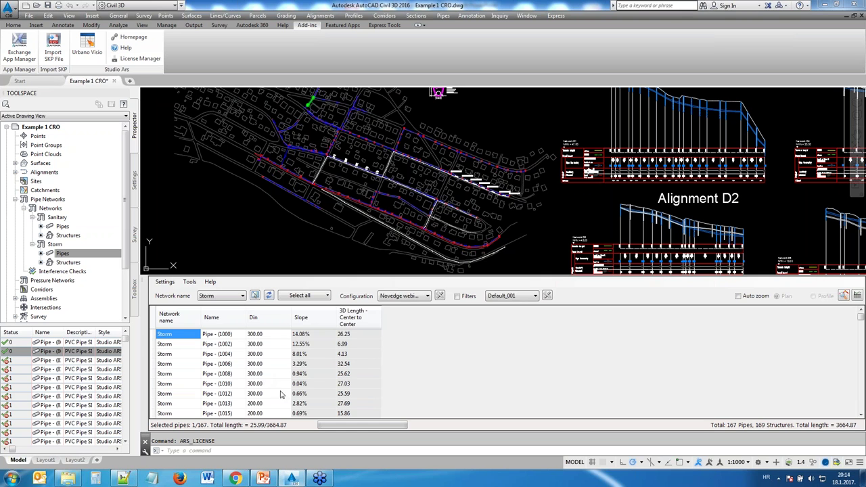
# - Load all elements of the Storm network into the table with the Select all option
pyautogui.click(280, 333)
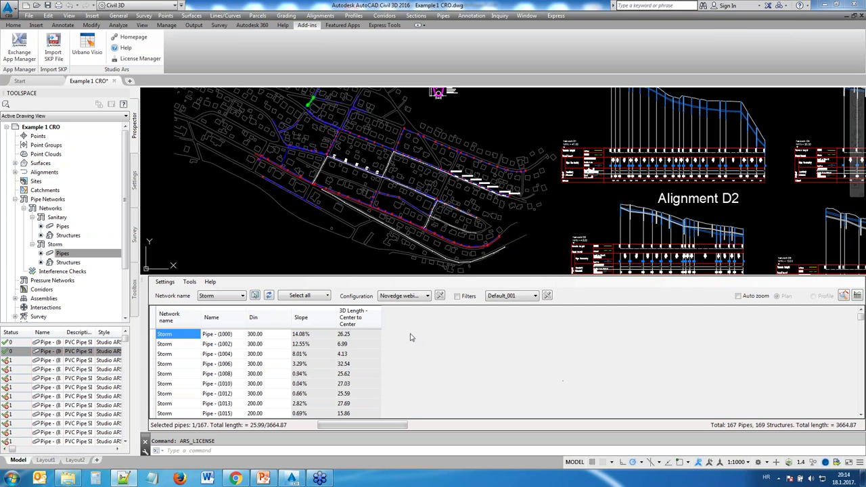
pyautogui.click(329, 297)
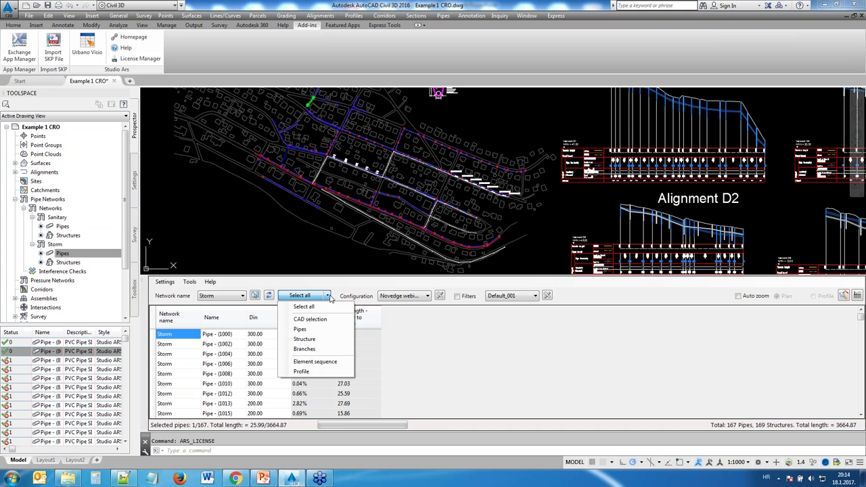
pyautogui.click(312, 308)
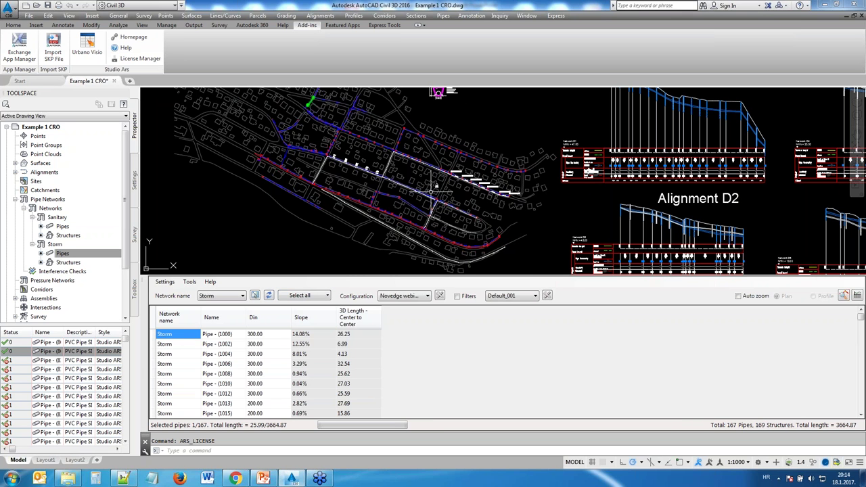
# - Load the Storm pipes in the southeastern part of the plan into the table with a CAD selection window
pyautogui.click(327, 296)
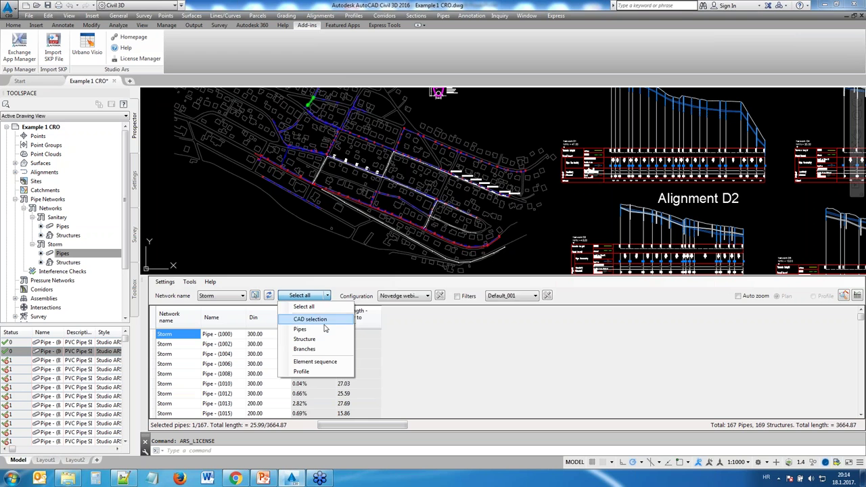
pyautogui.click(324, 320)
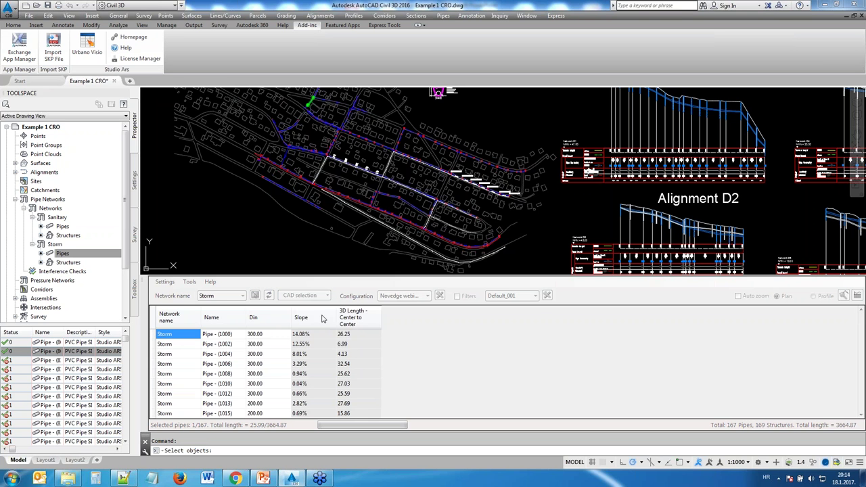
pyautogui.click(519, 272)
pyautogui.click(418, 205)
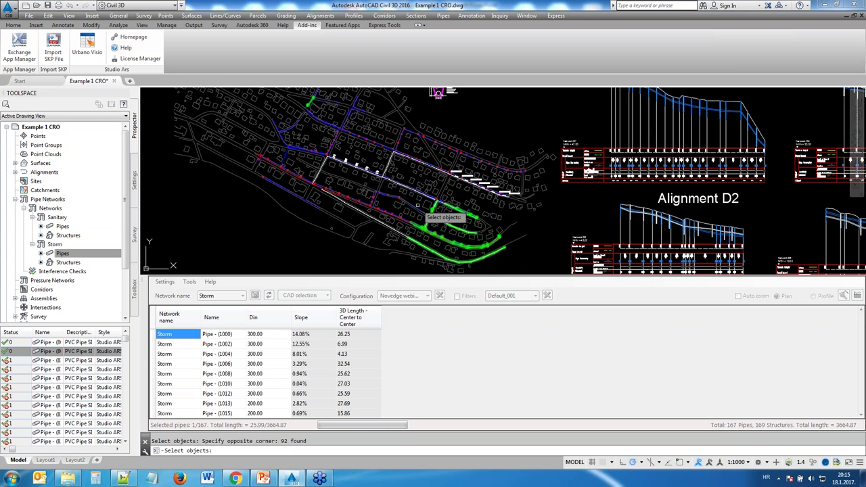
pyautogui.press('Return')
pyautogui.moveTo(862, 345); pyautogui.dragTo(861, 318)
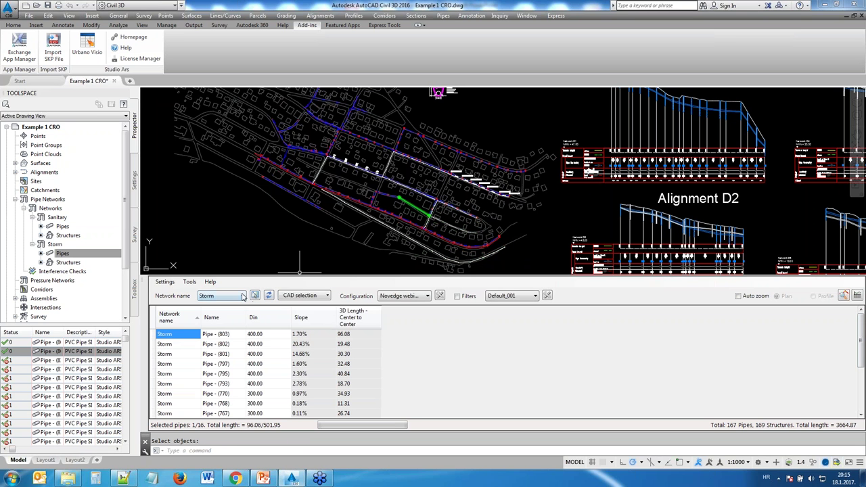
# - Load individually picked Storm pipes around the southeastern streets into the table with the Pipes selection option
pyautogui.click(327, 295)
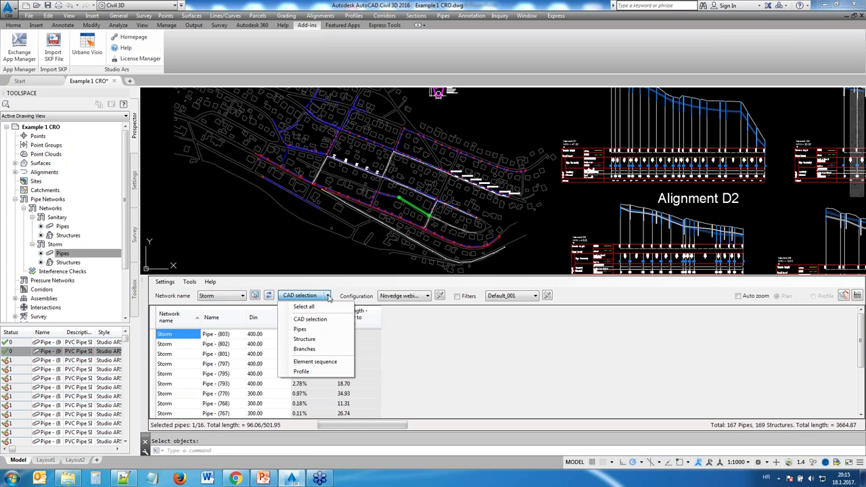
pyautogui.click(310, 331)
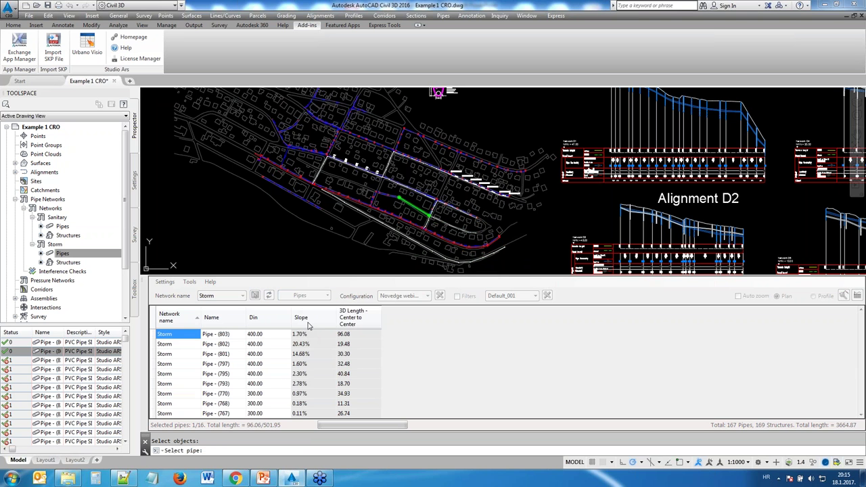
pyautogui.scroll(5, 451, 241)
pyautogui.click(451, 241)
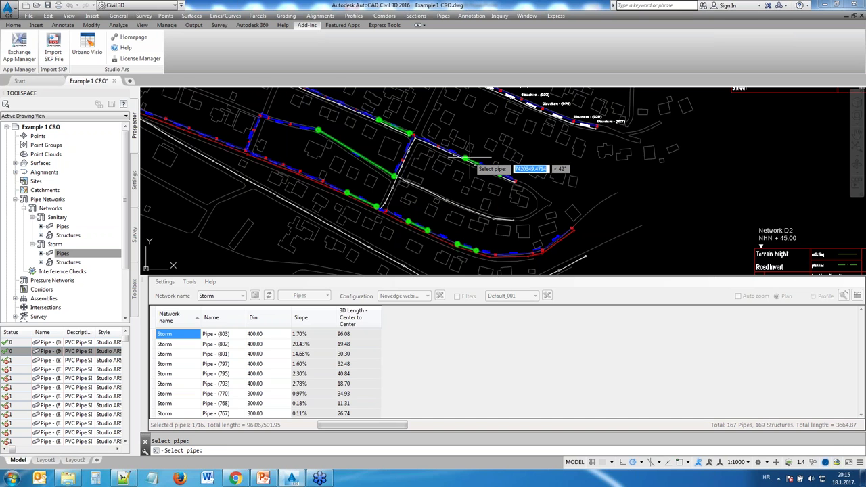
pyautogui.click(470, 157)
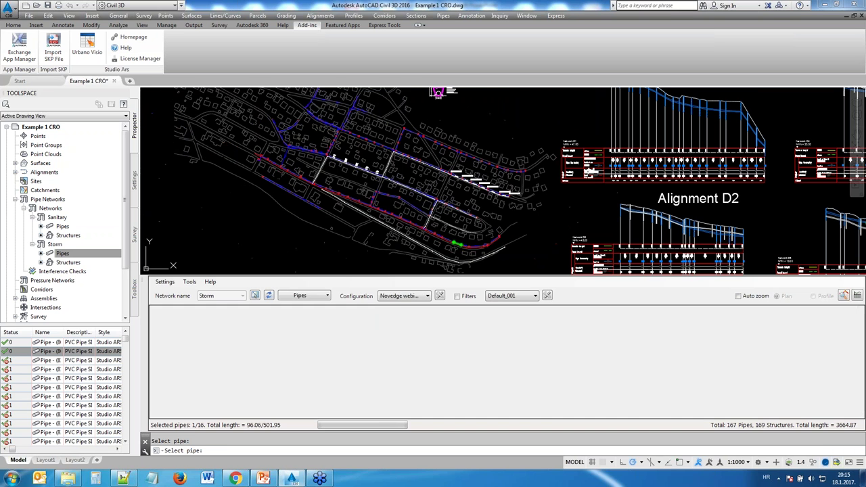
pyautogui.click(327, 298)
pyautogui.click(328, 298)
# - Apply the Short geo structures configuration and load individually picked Storm structures with the Structure selection option
pyautogui.click(427, 296)
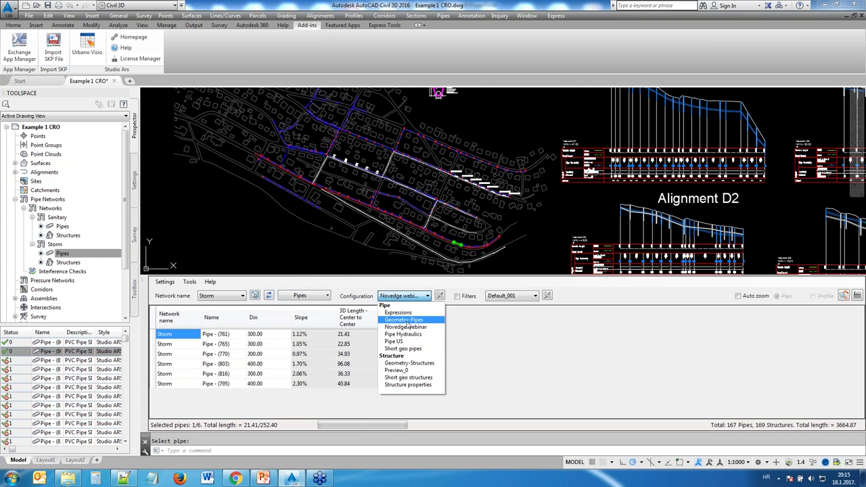
pyautogui.click(408, 377)
pyautogui.click(329, 300)
pyautogui.click(313, 342)
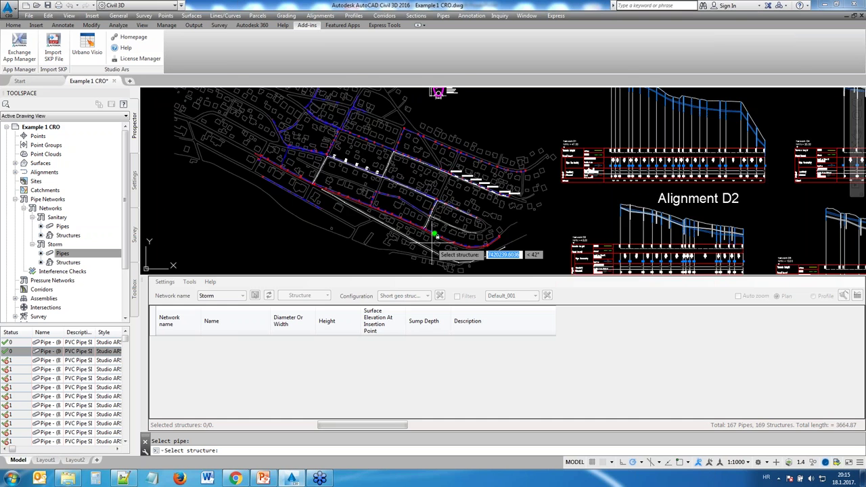
pyautogui.scroll(2, 433, 241)
pyautogui.scroll(2, 414, 242)
pyautogui.click(316, 157)
pyautogui.click(334, 135)
pyautogui.click(385, 147)
pyautogui.press('Return')
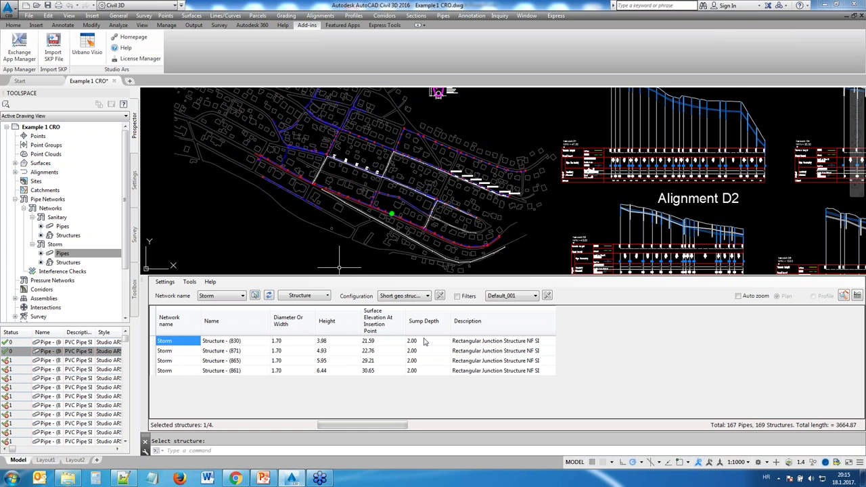
# - Return the table to the Novedge webinar configuration and load a northern Storm branch with the Branches selection option
pyautogui.click(427, 296)
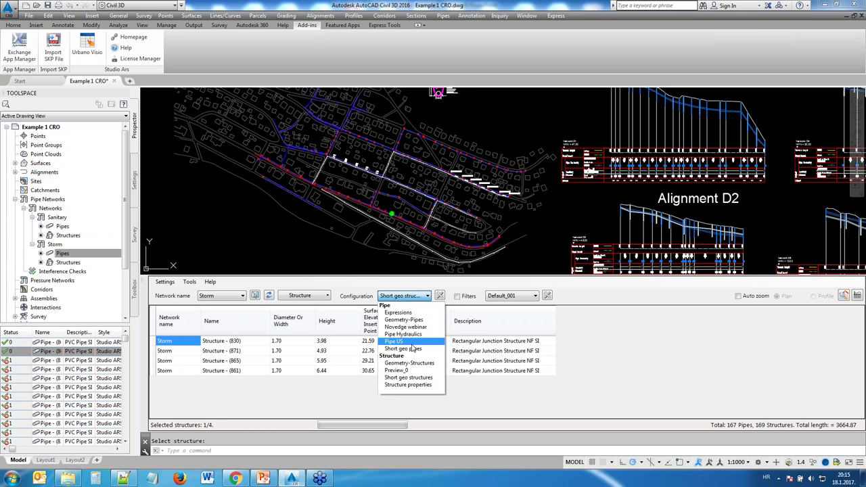
pyautogui.click(408, 328)
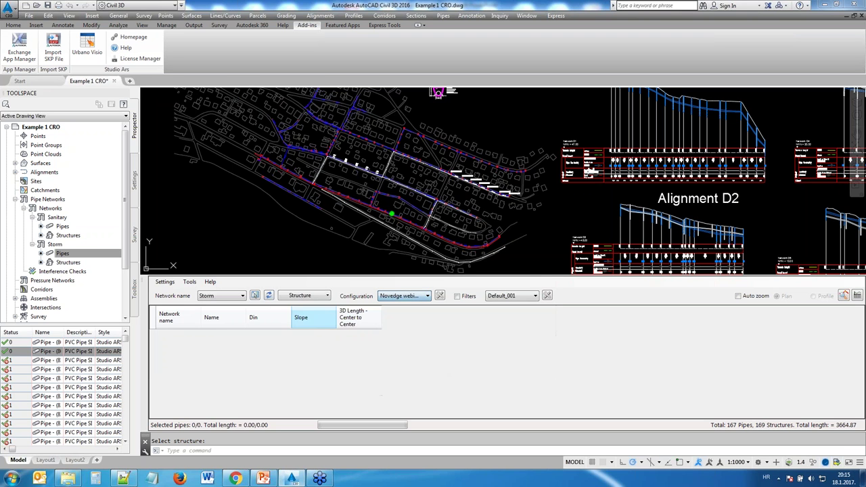
pyautogui.click(318, 296)
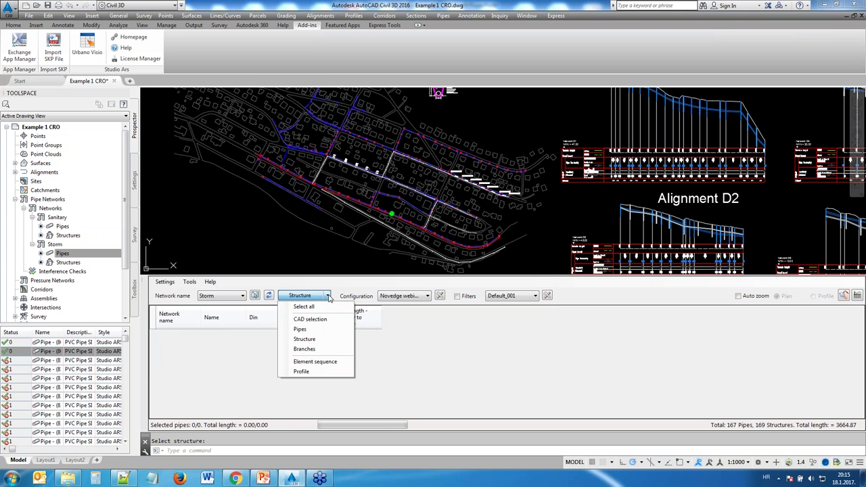
pyautogui.click(304, 349)
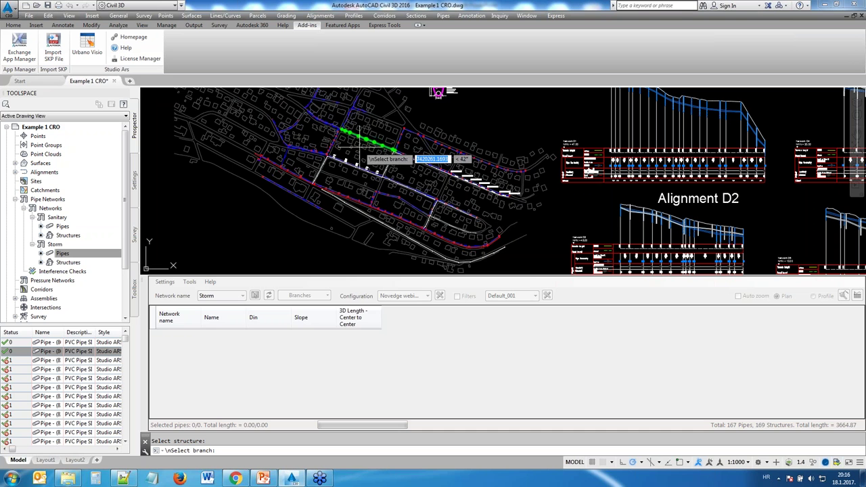
pyautogui.click(331, 144)
pyautogui.press('Return')
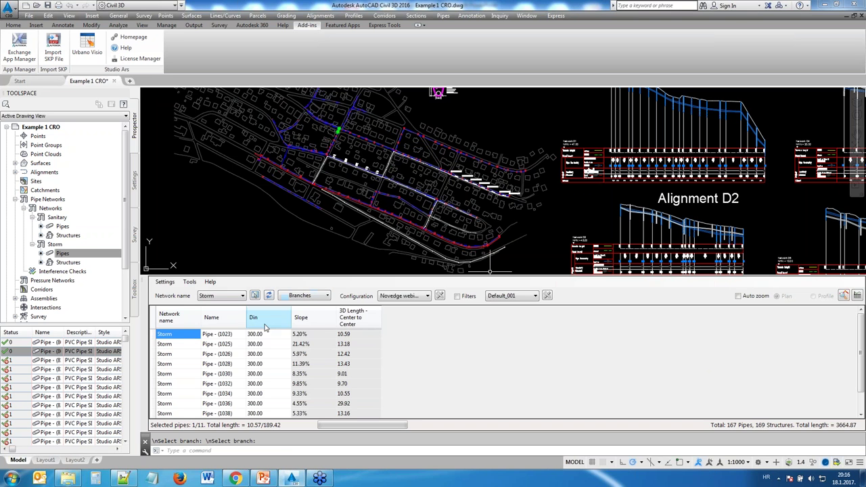
# - Load the Storm branches around the southeastern streets with the Branches option and look through their pipes
pyautogui.click(308, 298)
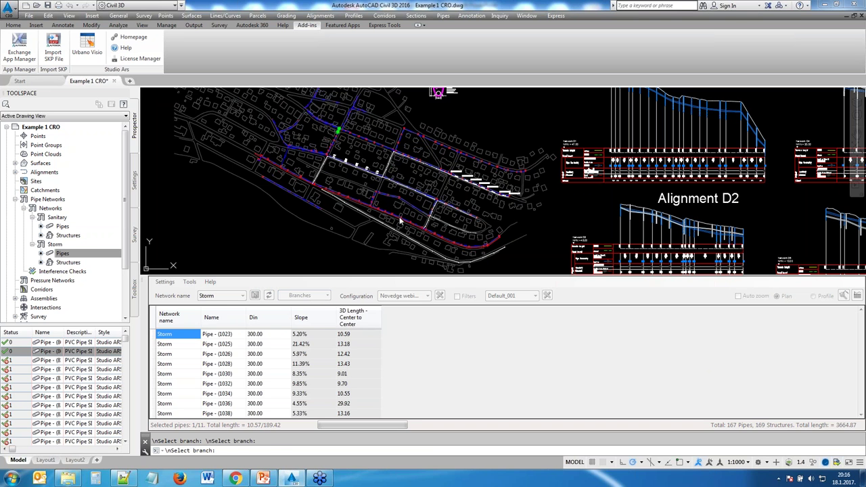
pyautogui.click(431, 203)
pyautogui.press('Return')
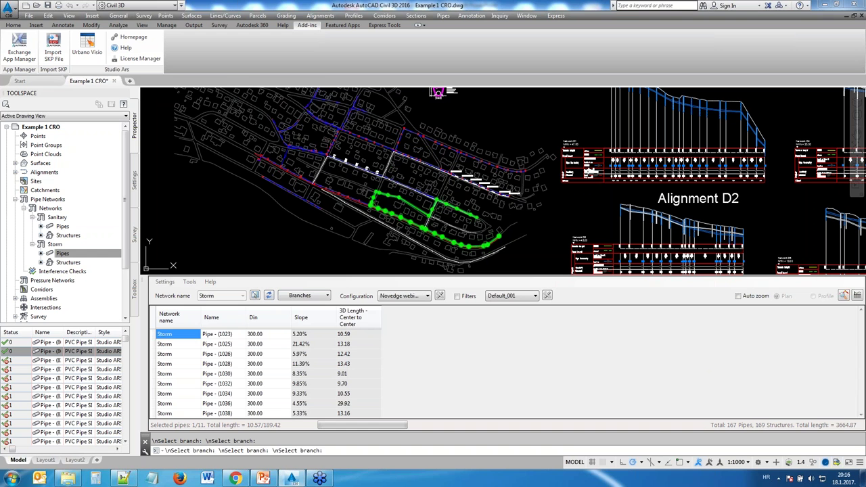
pyautogui.moveTo(856, 331); pyautogui.dragTo(861, 406)
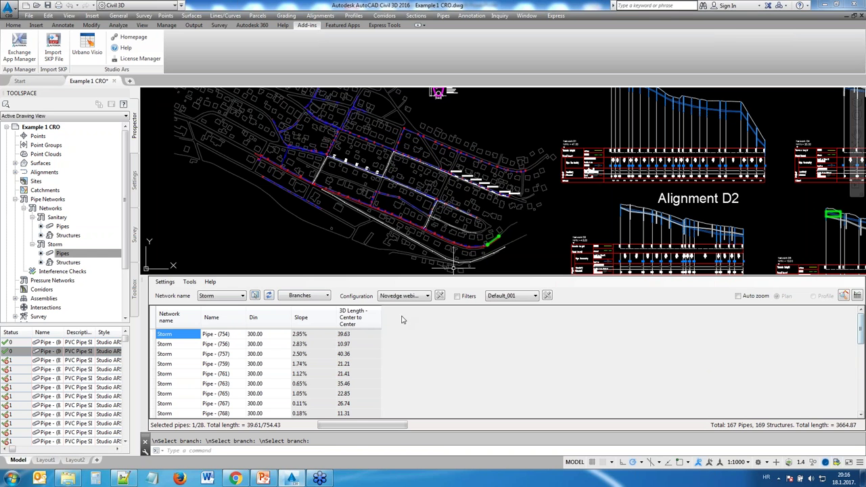
# - Load an Element sequence of Storm pipes from a structure on the southern main line to one on the inner loop
pyautogui.click(328, 297)
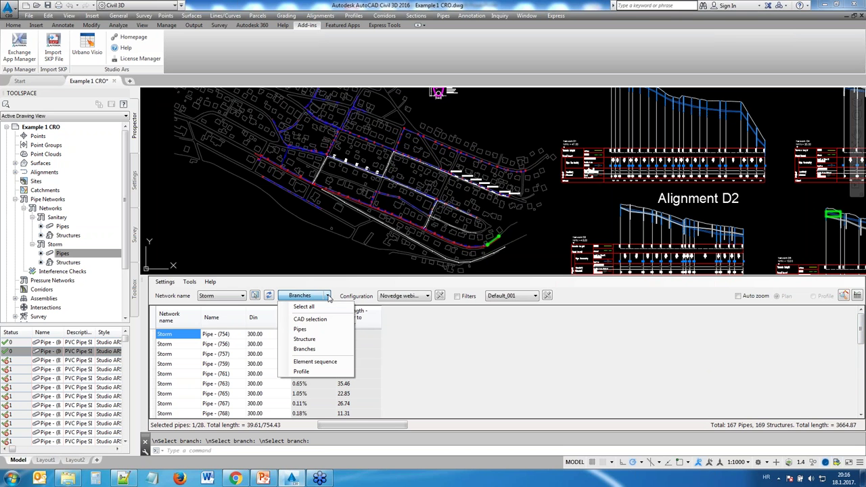
pyautogui.click(322, 365)
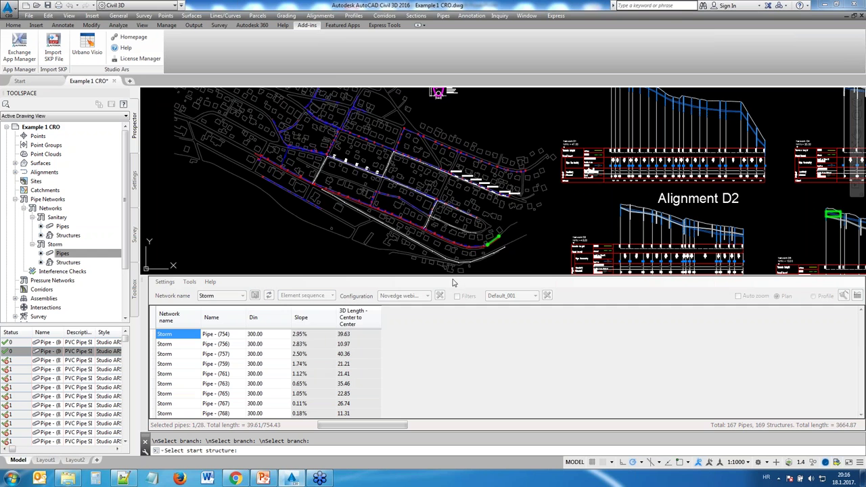
pyautogui.click(421, 228)
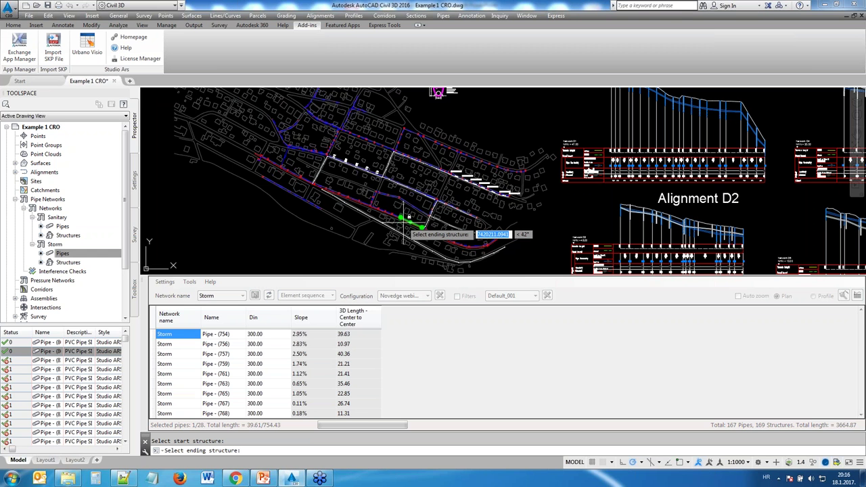
pyautogui.scroll(2, 408, 215)
pyautogui.click(403, 215)
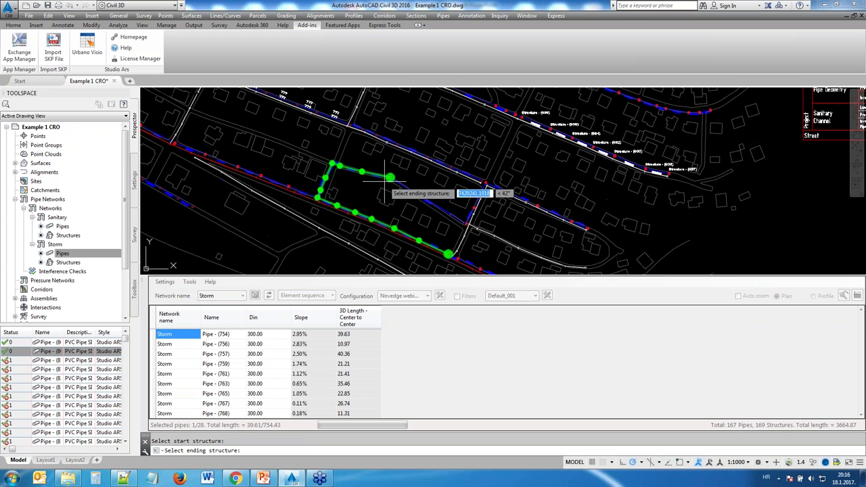
pyautogui.scroll(-5, 406, 189)
# - Load an element sequence from the southern main line to the northeastern street, followed by a short sequence along that street
pyautogui.click(341, 191)
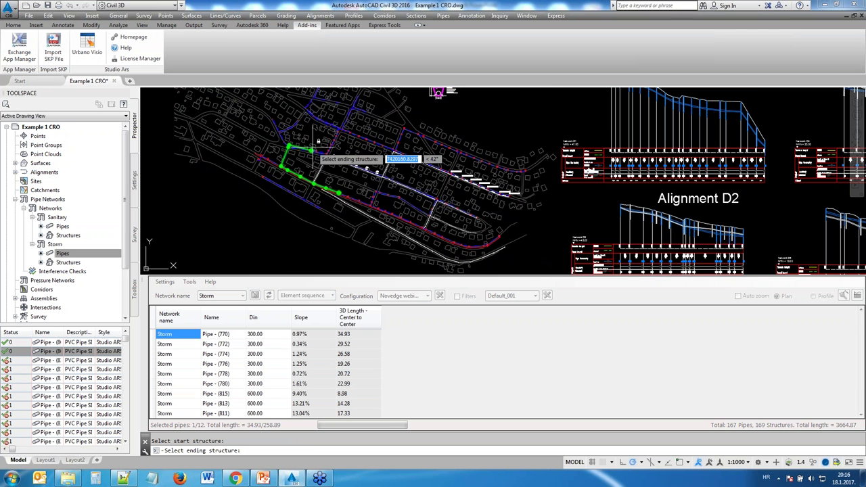
pyautogui.click(419, 134)
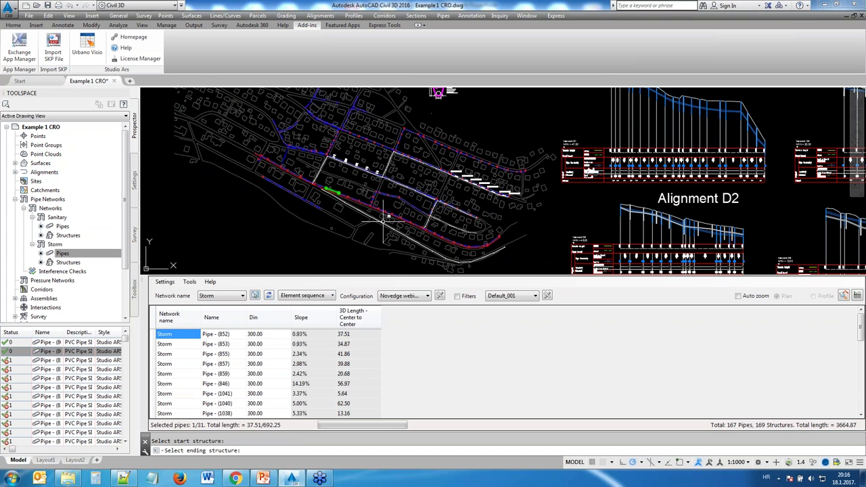
pyautogui.click(254, 296)
pyautogui.click(481, 163)
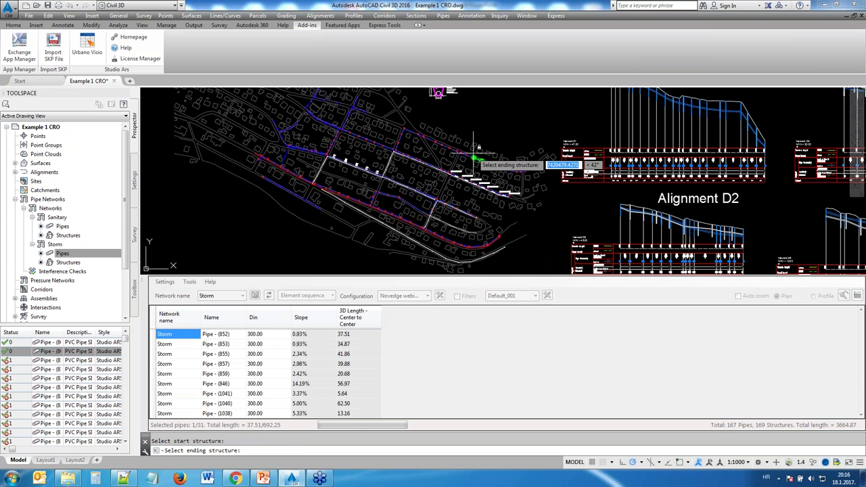
pyautogui.scroll(2, 474, 161)
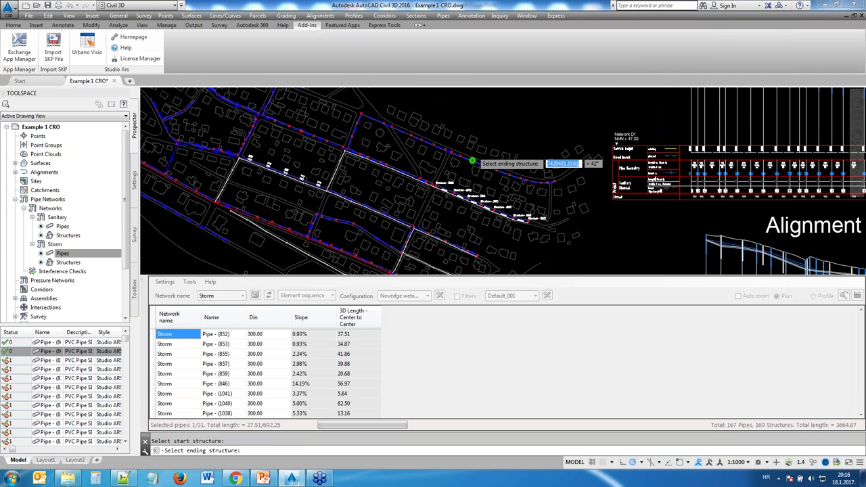
pyautogui.scroll(-2, 473, 161)
pyautogui.click(472, 161)
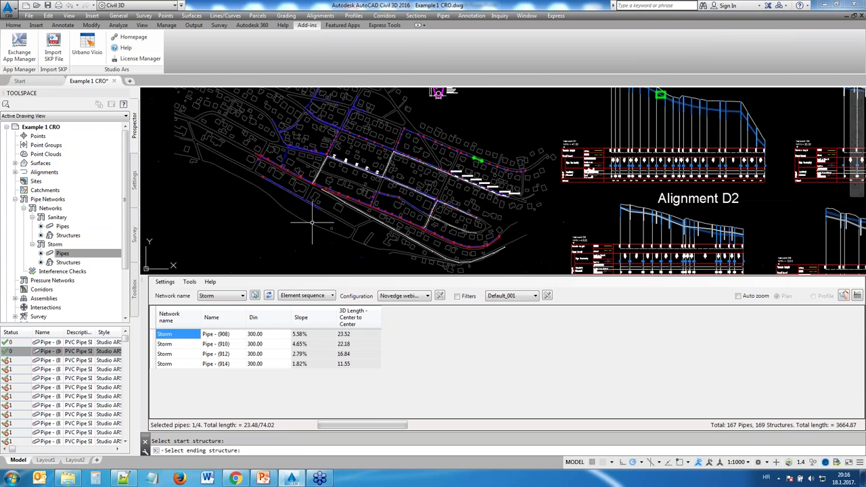
# - Load the pipes of the Alignment D2 profile with the Profile selection option and look through the list
pyautogui.click(331, 296)
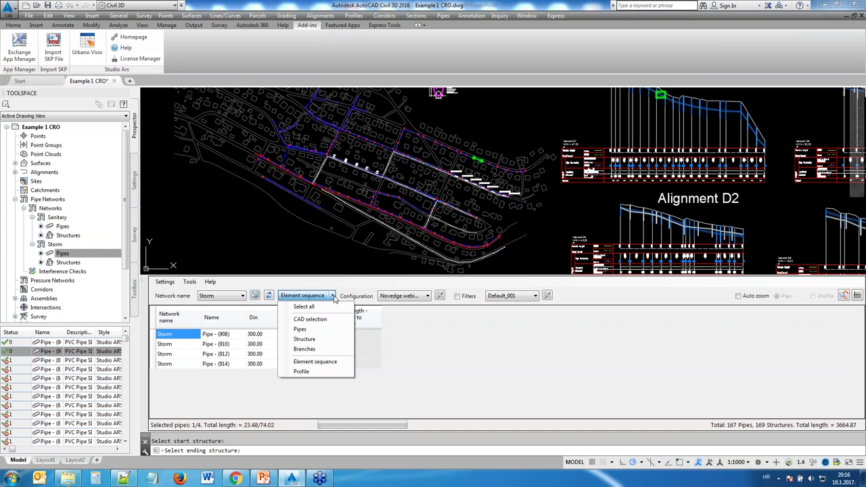
pyautogui.click(313, 373)
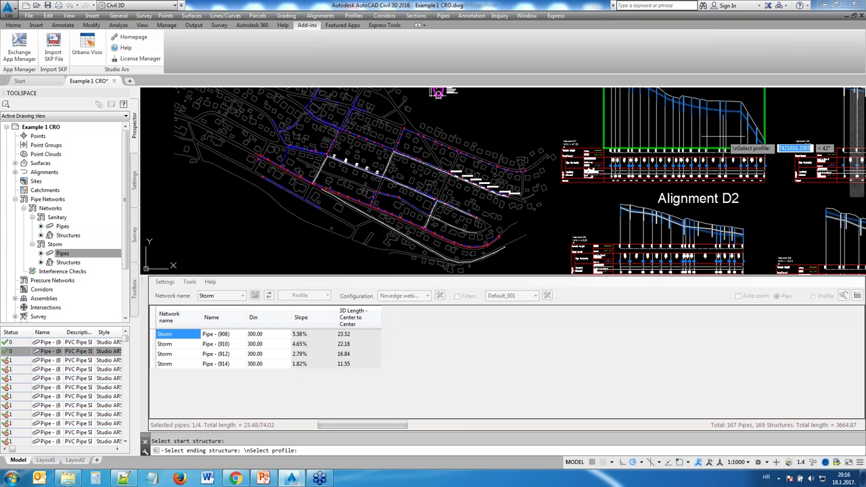
pyautogui.scroll(-5, 716, 141)
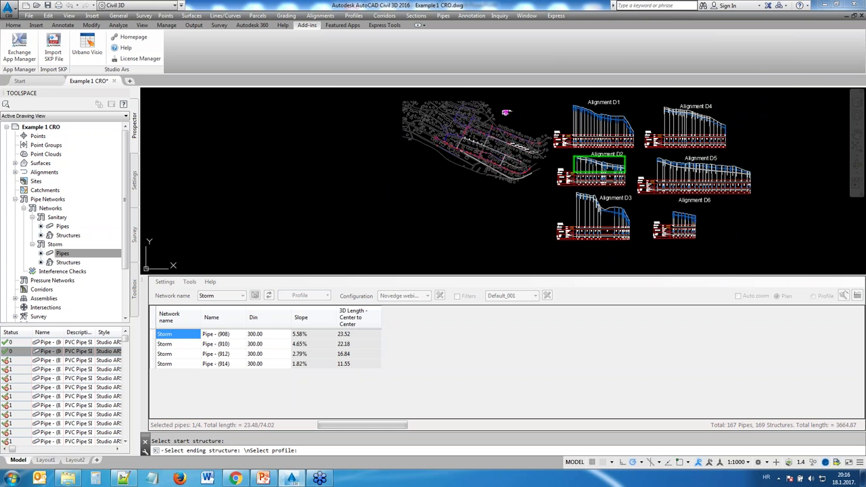
pyautogui.click(595, 166)
pyautogui.scroll(3, 544, 127)
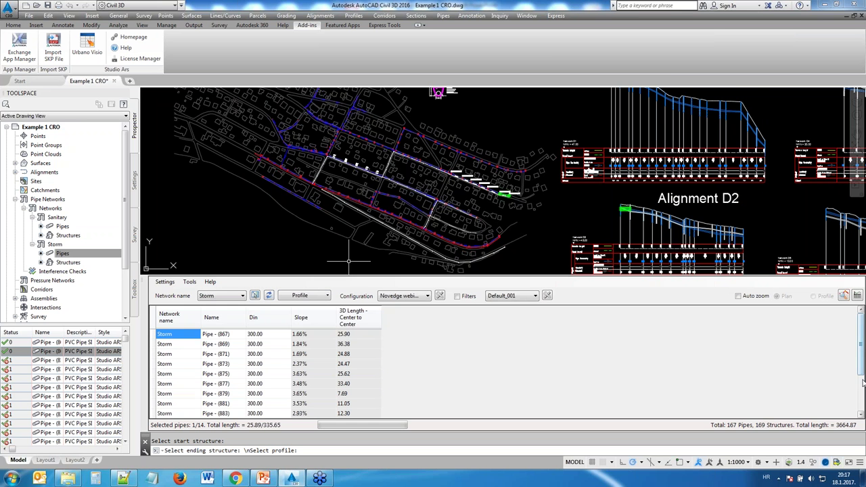
pyautogui.moveTo(862, 358); pyautogui.dragTo(862, 391)
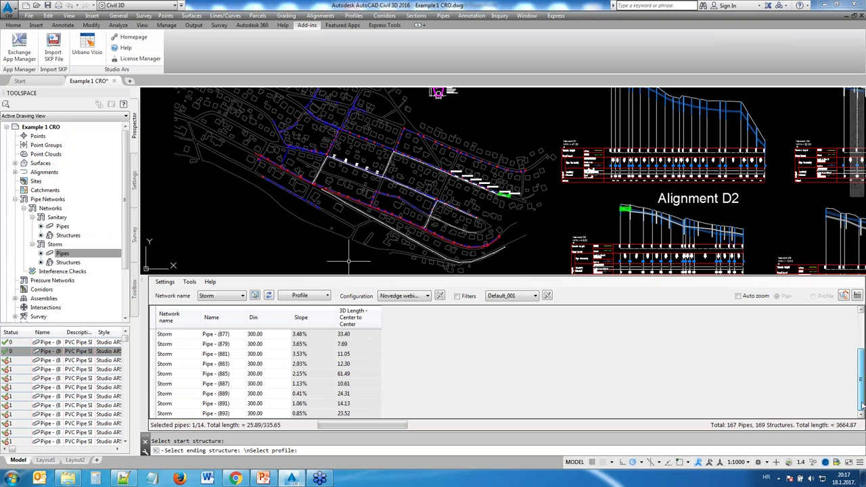
pyautogui.hotkey('ctrl', 'Home')
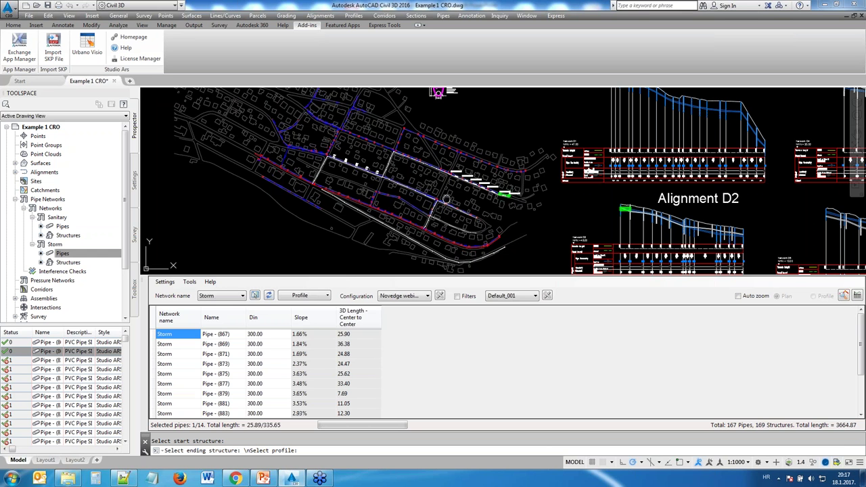
pyautogui.moveTo(446, 200); pyautogui.dragTo(498, 182, button='middle')
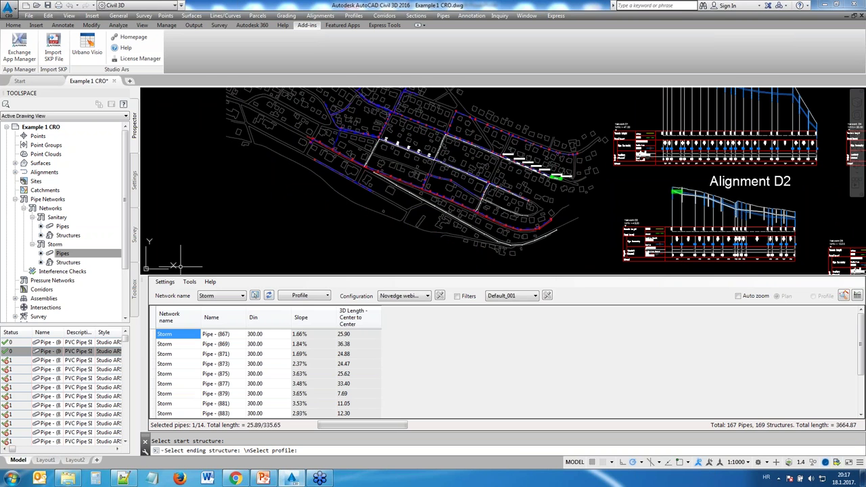
# - Step through the pipes from Pipe - (867) down to Pipe - (883) and back, following each one's mark in the plan
pyautogui.scroll(-2, 358, 132)
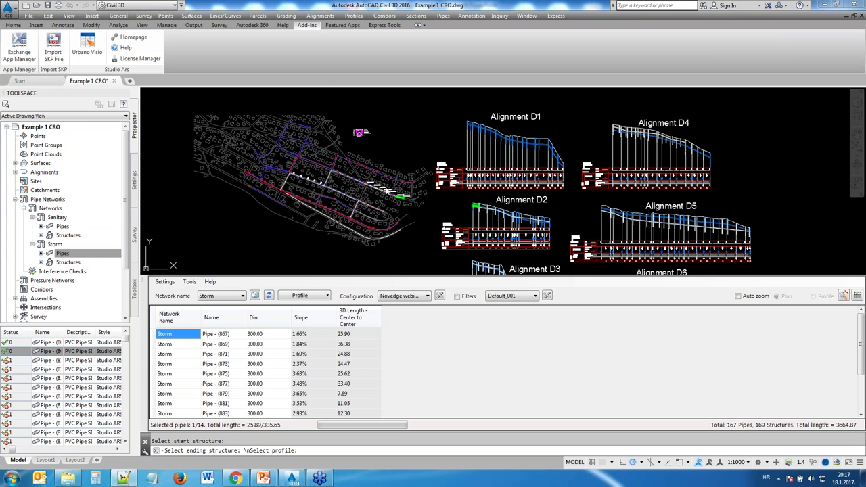
pyautogui.scroll(6, 360, 132)
pyautogui.moveTo(396, 163); pyautogui.dragTo(470, 126, button='middle')
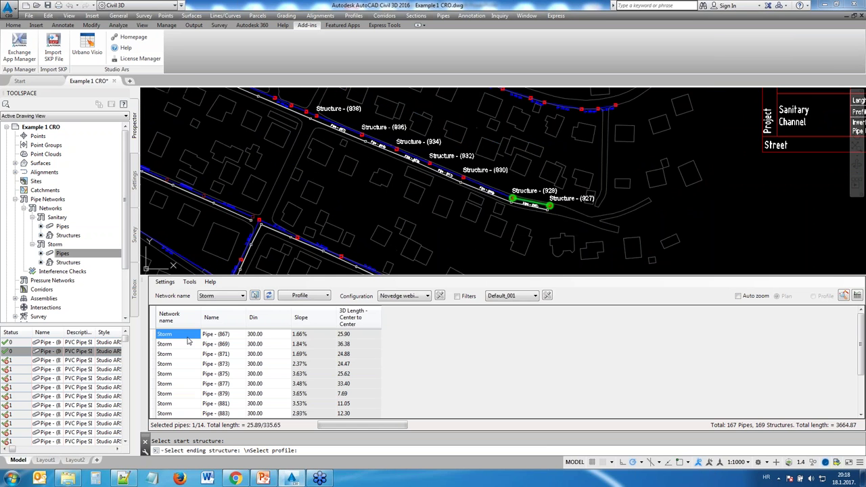
pyautogui.click(177, 344)
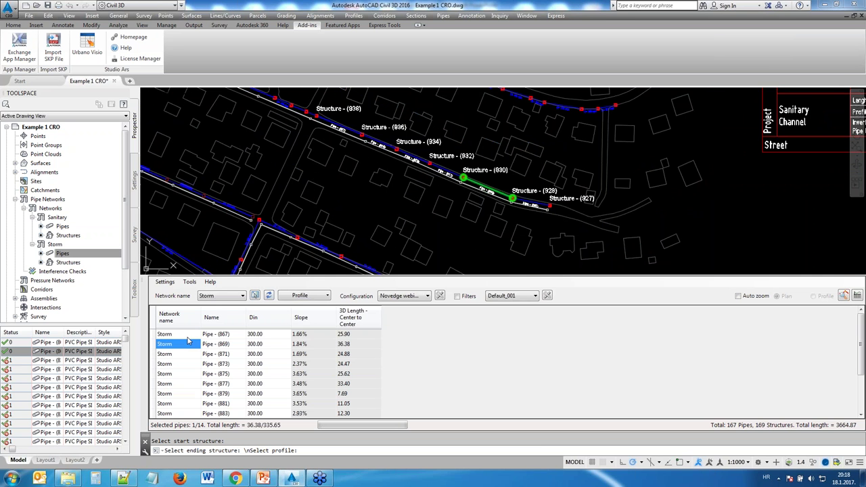
pyautogui.press('Down')
pyautogui.press('Down')
pyautogui.press('Right')
pyautogui.press('Right')
pyautogui.press('Right')
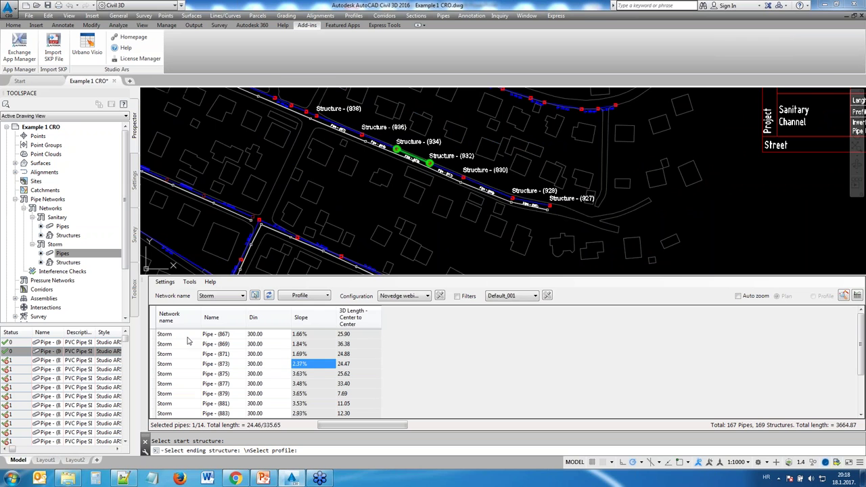
pyautogui.press('Up')
pyautogui.press('Up')
pyautogui.press('Up')
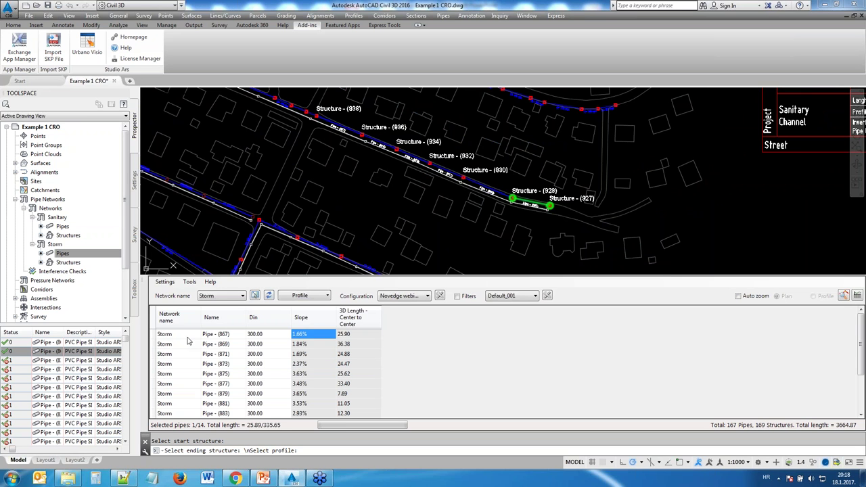
pyautogui.press('Down')
pyautogui.press('Down')
pyautogui.press('Down')
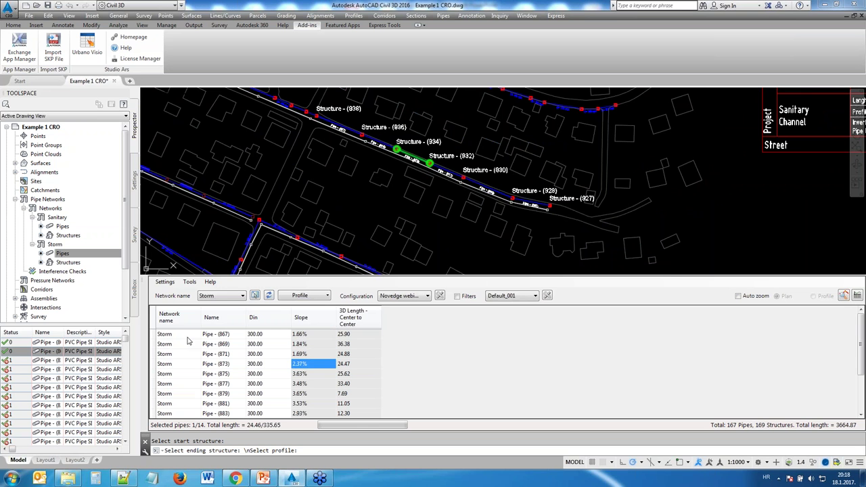
pyautogui.press('Down')
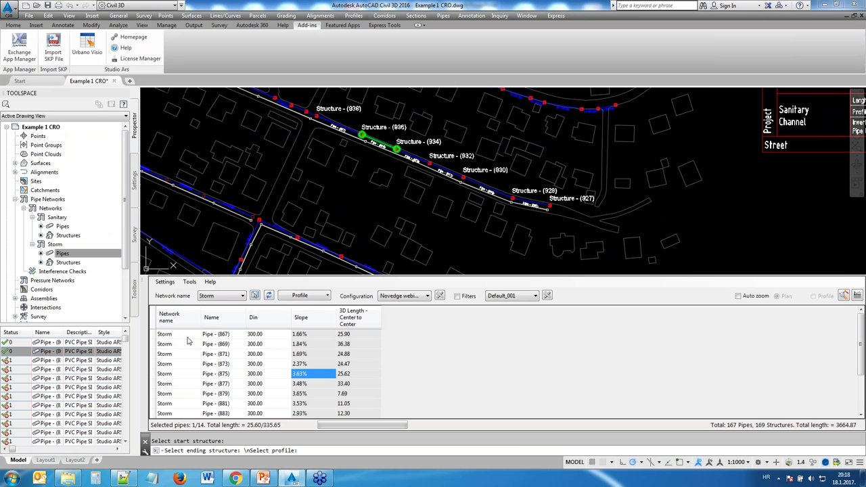
pyautogui.press('Down')
pyautogui.press('Down')
pyautogui.press('Down')
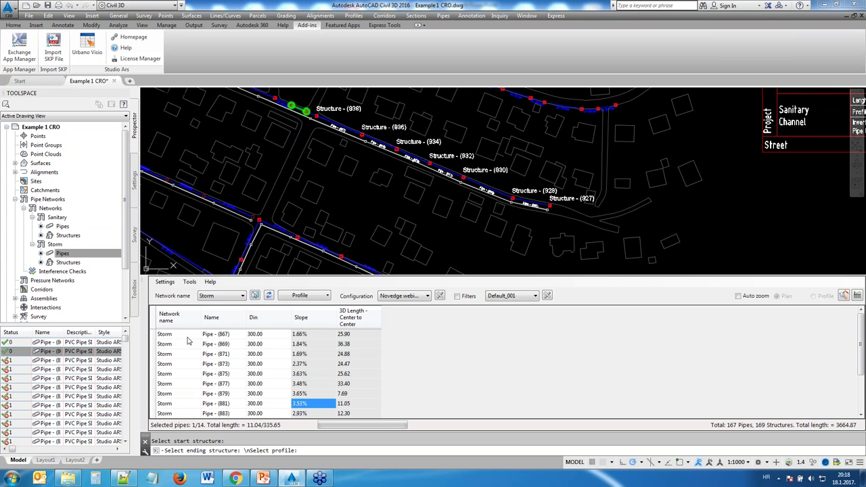
pyautogui.press('Down')
pyautogui.press('Up')
pyautogui.press('Up')
pyautogui.press('Up')
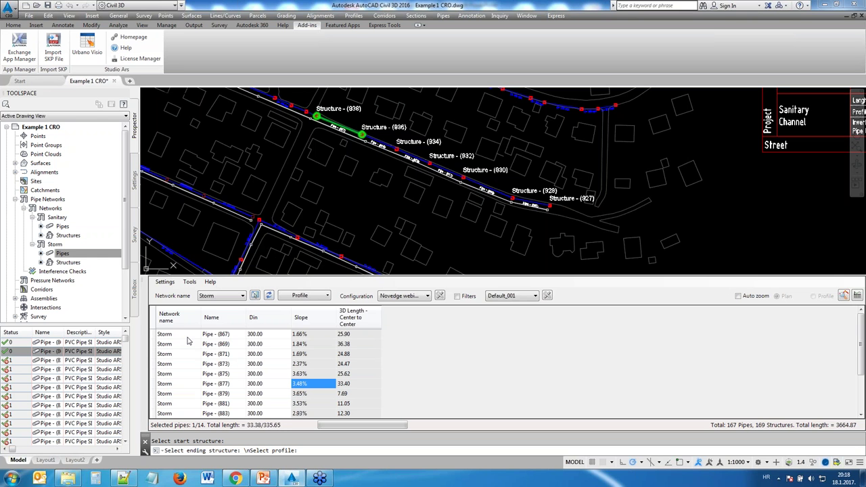
pyautogui.press('Up')
pyautogui.press('Up')
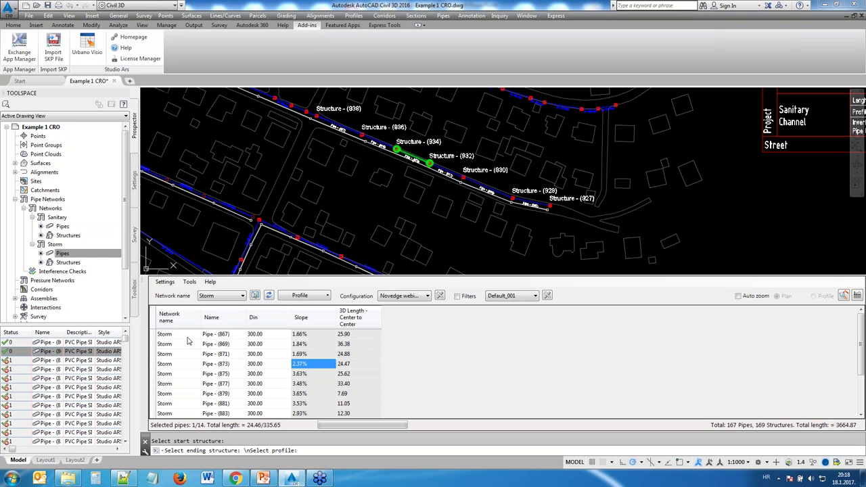
pyautogui.press('Up')
pyautogui.press('Up')
pyautogui.press('Up')
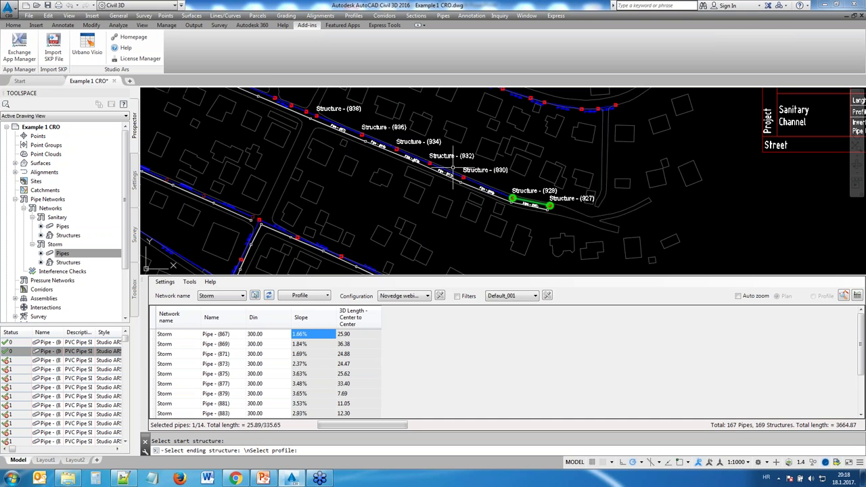
# - Locate Pipe - (881), Pipe - (889) and Pipe - (893) in the plan by selecting their table cells
pyautogui.moveTo(328, 188); pyautogui.dragTo(514, 231, button='middle')
pyautogui.click(318, 404)
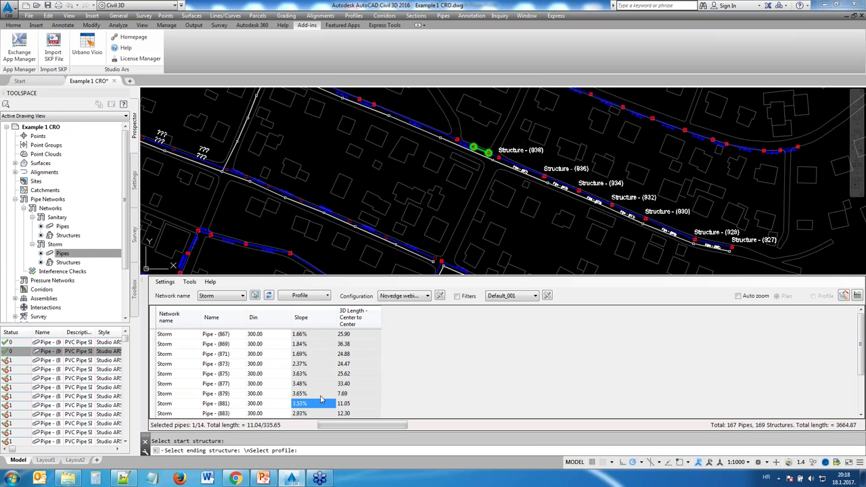
pyautogui.scroll(-2, 325, 402)
pyautogui.click(348, 394)
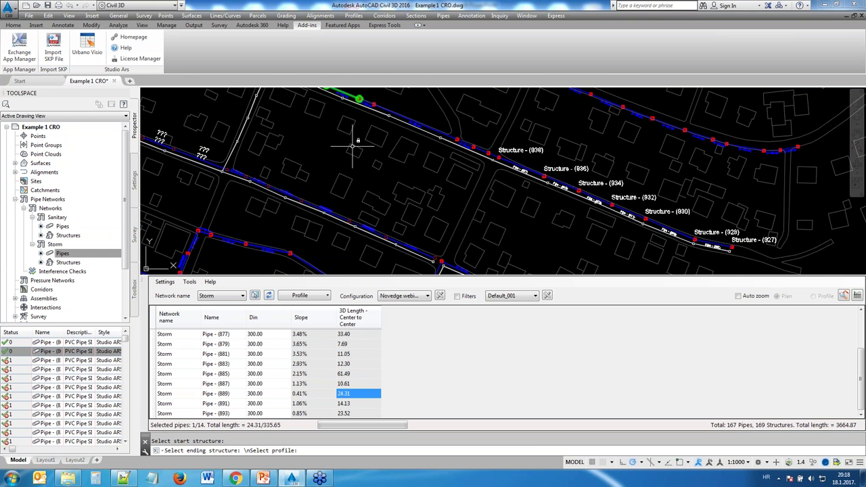
pyautogui.moveTo(352, 145); pyautogui.dragTo(406, 194, button='middle')
pyautogui.scroll(-1, 277, 201)
pyautogui.click(300, 413)
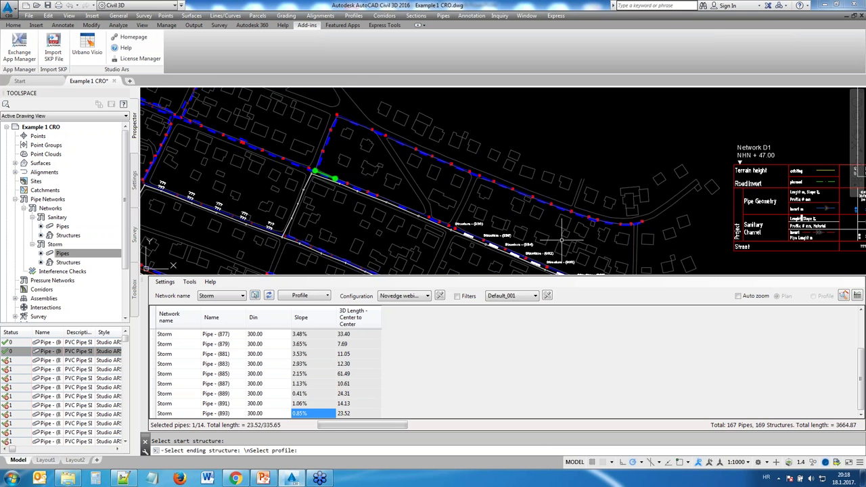
# - Select the names of Pipe - (877) through Pipe - (893) to mark them together, followed by the Din cell of Pipe - (879)
pyautogui.moveTo(560, 238); pyautogui.dragTo(558, 191, button='middle')
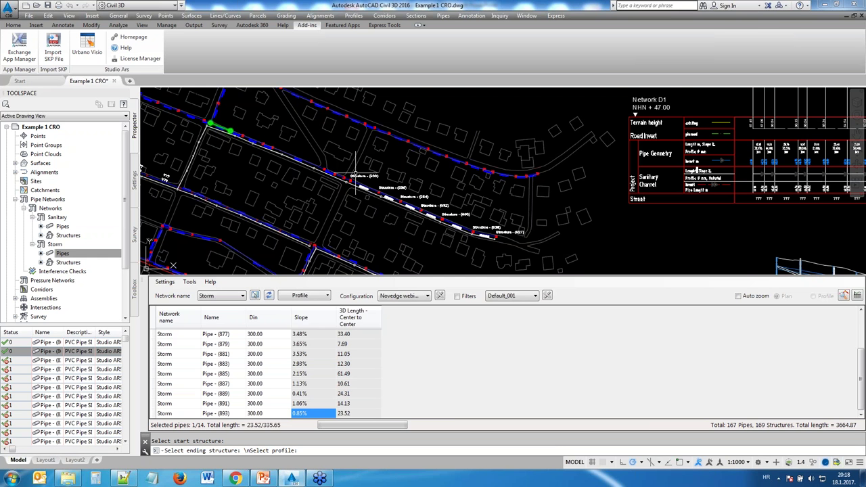
pyautogui.moveTo(221, 335); pyautogui.dragTo(245, 415)
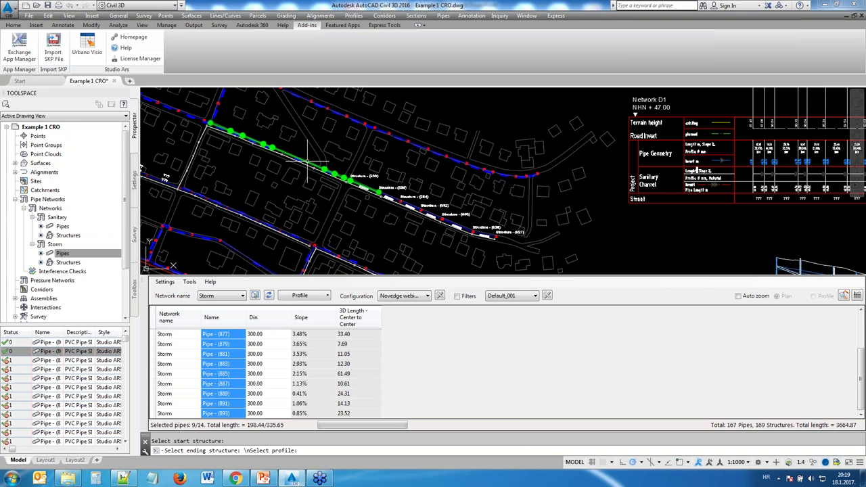
pyautogui.click(256, 345)
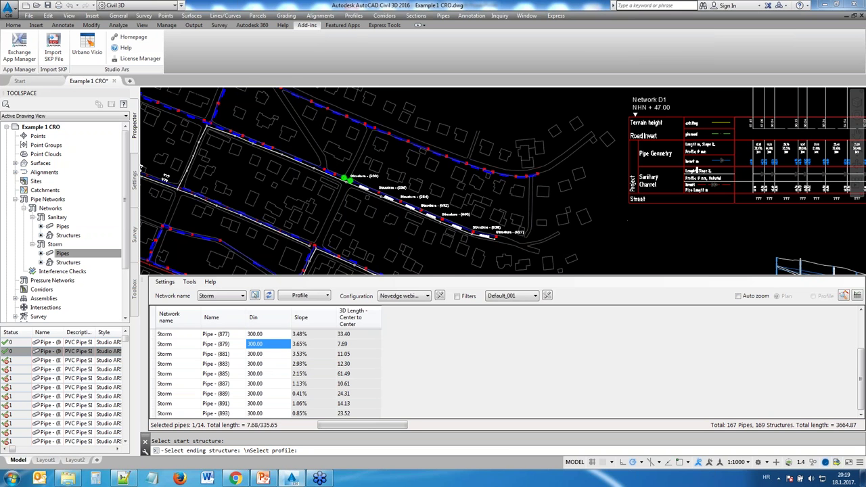
# - Step through the pipes with plan and Alignment D2 profile both in view, and mark Pipe - (869) through Pipe - (879) together
pyautogui.scroll(-2, 650, 220)
pyautogui.moveTo(650, 220)
pyautogui.mouseDown(button='middle')
pyautogui.moveTo(412, 182)
pyautogui.moveTo(451, 190)
pyautogui.mouseUp(button='middle')
pyautogui.scroll(2, 281, 365)
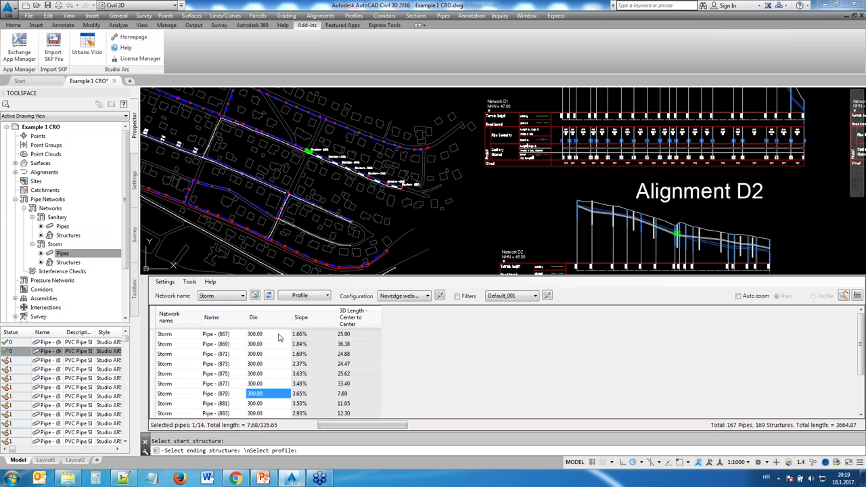
pyautogui.click(284, 334)
pyautogui.press('Down')
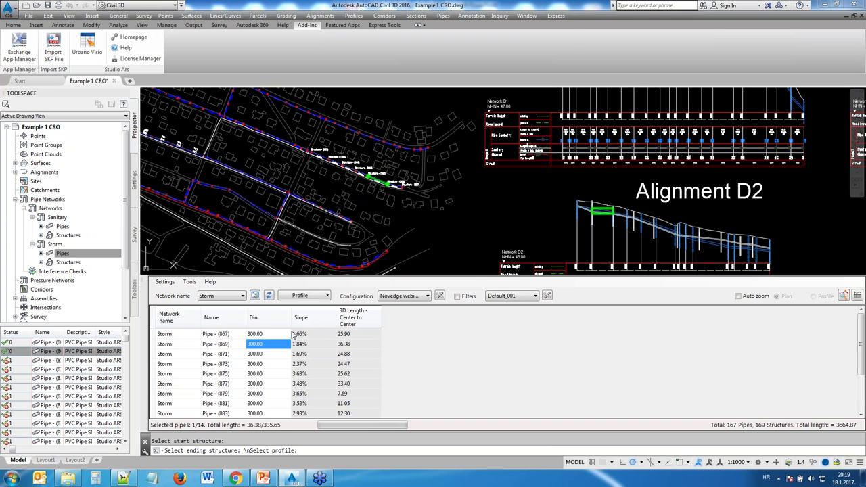
pyautogui.press('Down')
pyautogui.press('Down')
pyautogui.press('Down')
pyautogui.press('Down')
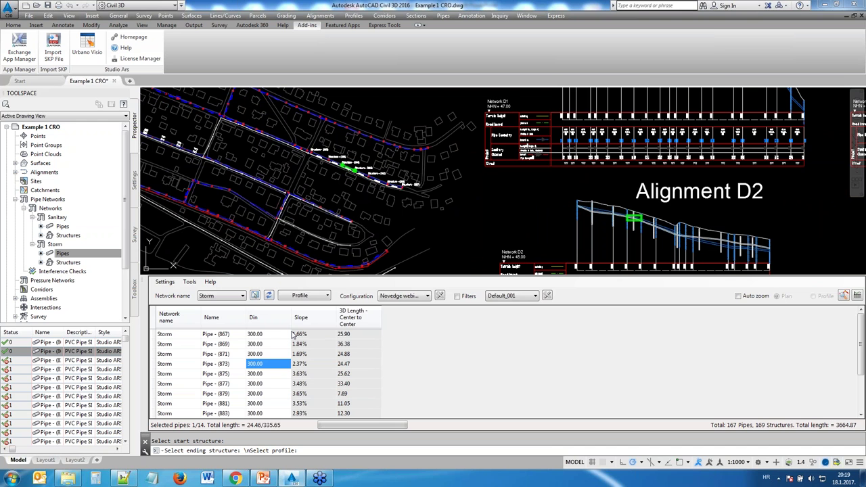
pyautogui.press('Down')
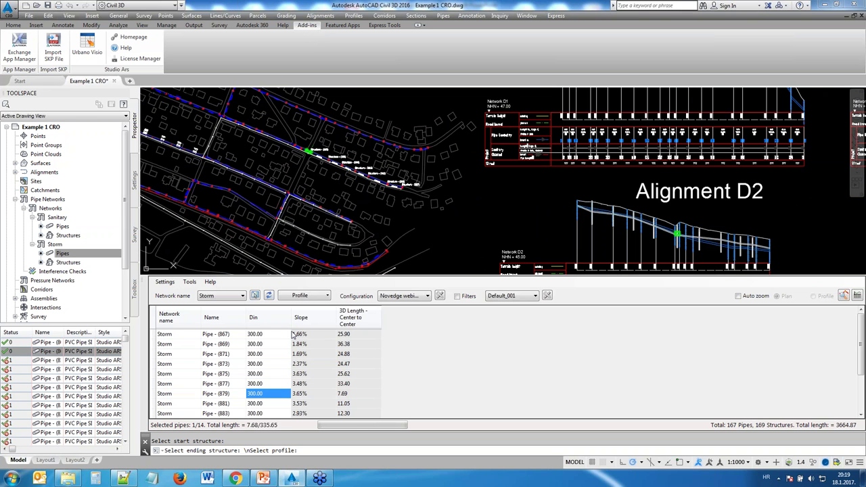
pyautogui.press('Down')
pyautogui.press('Down')
pyautogui.press('Down')
pyautogui.press('Up')
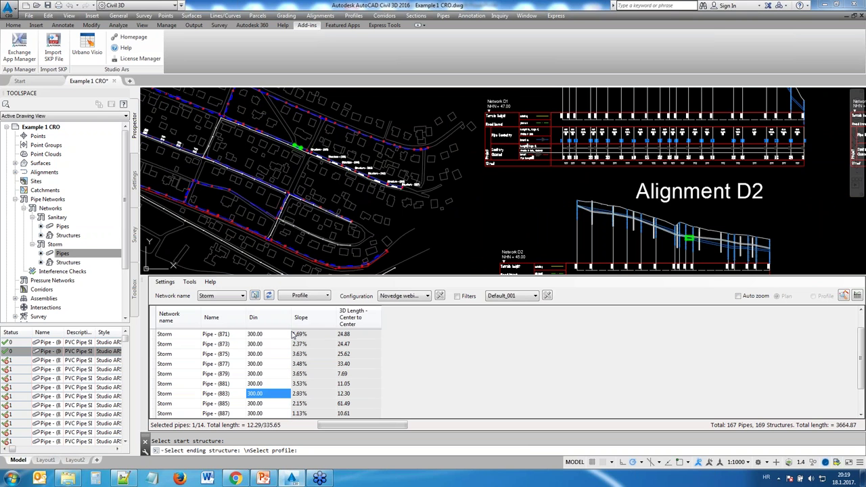
pyautogui.press('Up')
pyautogui.press('Up')
pyautogui.press('Up')
pyautogui.press('Up')
pyautogui.press('Up')
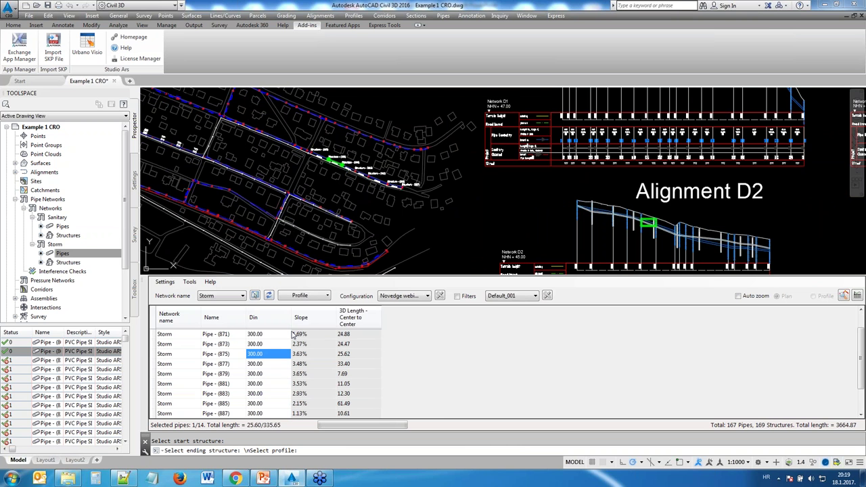
pyautogui.press('Up')
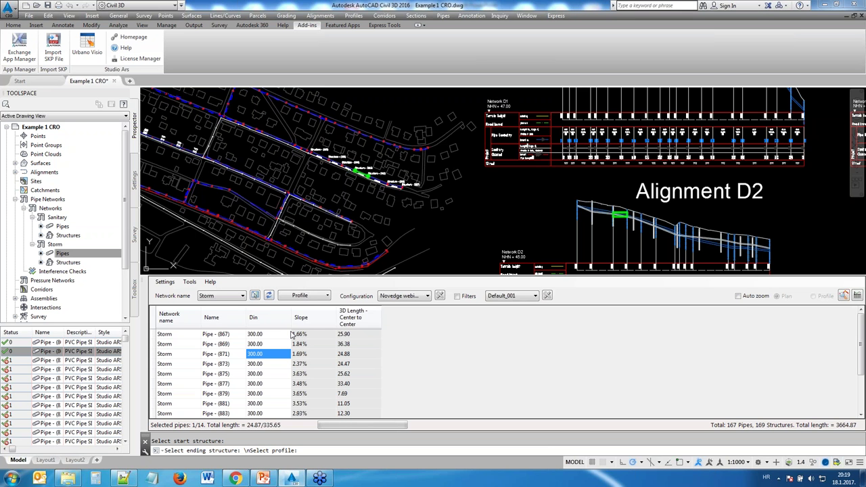
pyautogui.click(214, 345)
pyautogui.moveTo(218, 347); pyautogui.dragTo(347, 396)
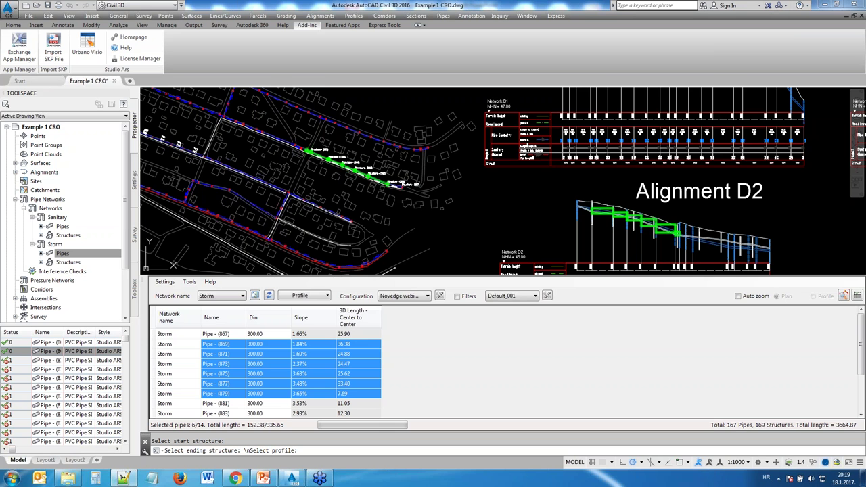
# - Set the Mark color in the general settings to yellow and select Pipe - (869) through Pipe - (877) to mark them
pyautogui.click(164, 284)
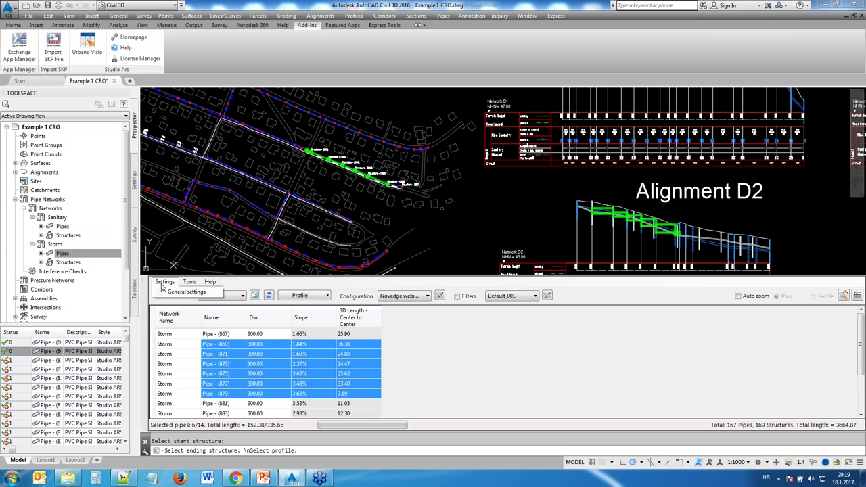
pyautogui.click(173, 294)
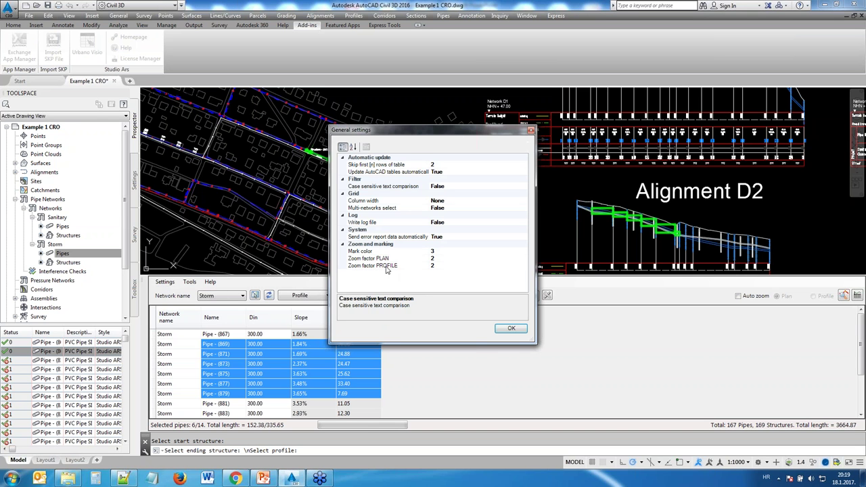
pyautogui.click(443, 252)
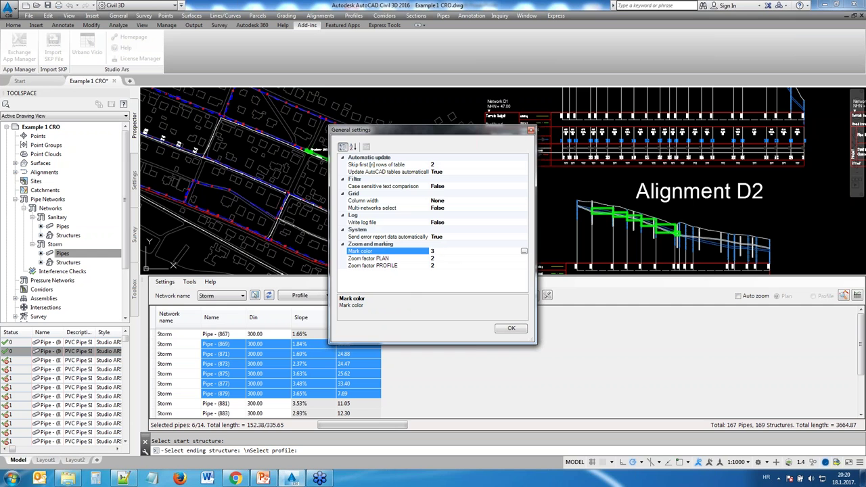
pyautogui.click(524, 252)
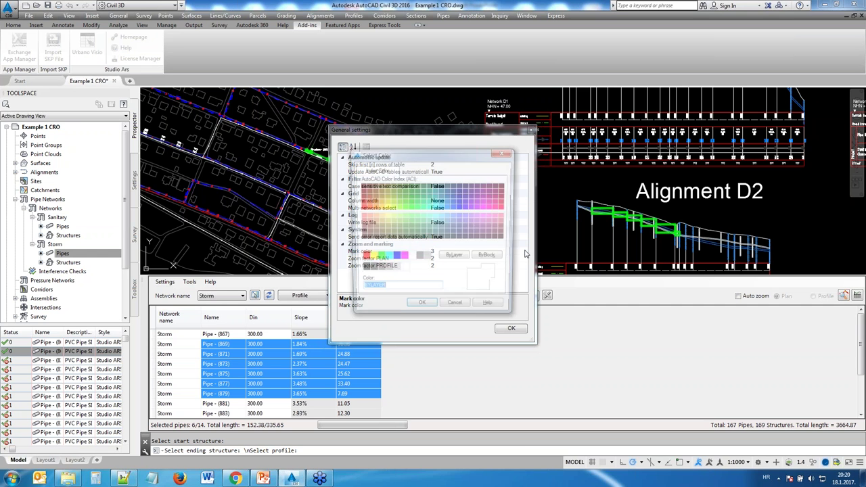
pyautogui.click(370, 258)
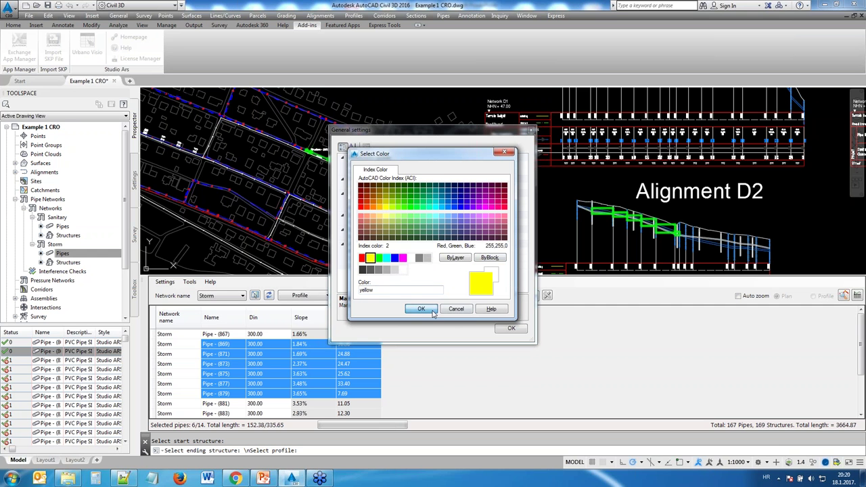
pyautogui.click(433, 313)
pyautogui.click(511, 328)
pyautogui.click(340, 346)
pyautogui.moveTo(322, 349); pyautogui.dragTo(165, 377)
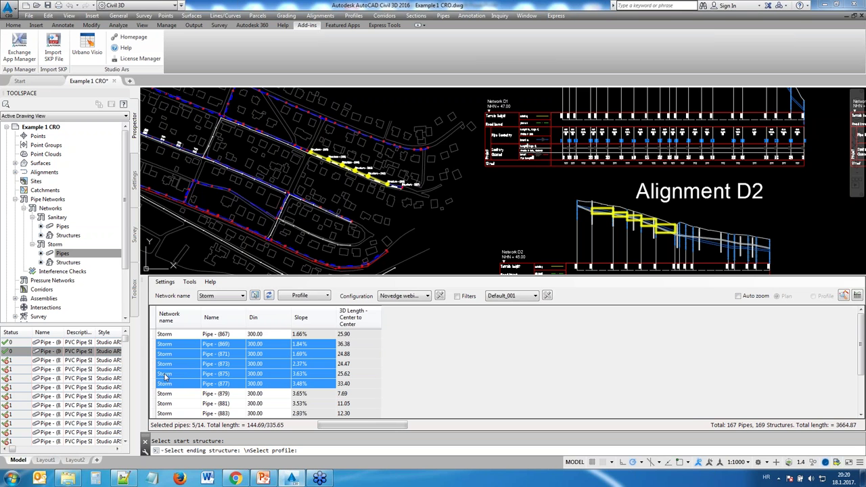
# - Jump to the first and last cells of the Pipe - (871) row, and to the first cell of the whole table
pyautogui.click(255, 354)
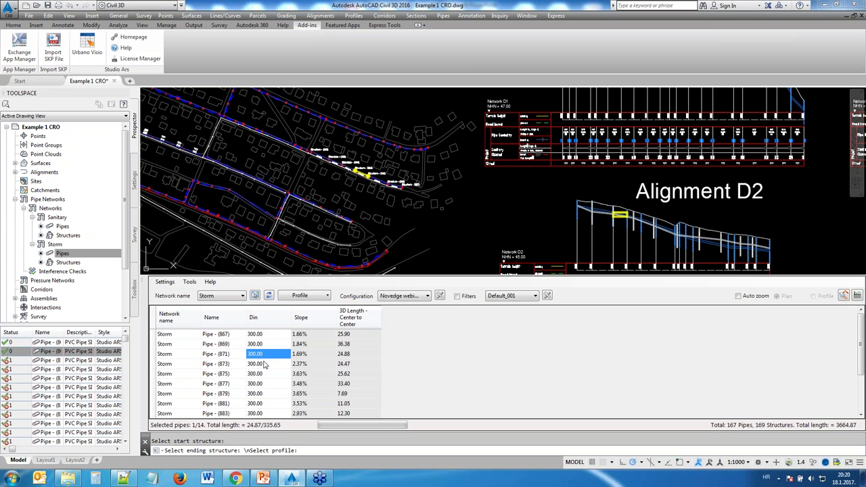
pyautogui.press('Home')
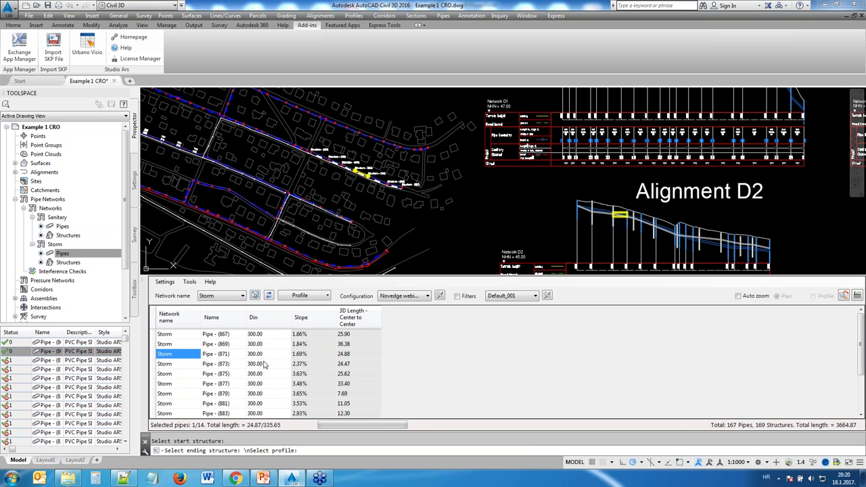
pyautogui.press('End')
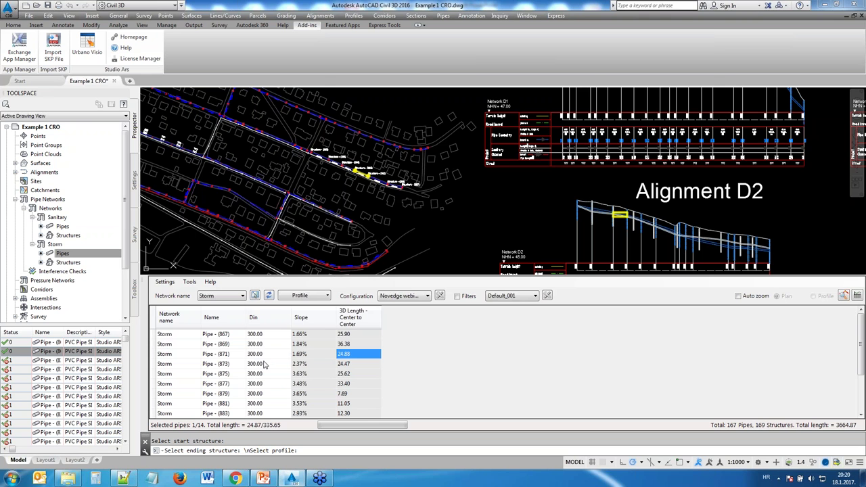
pyautogui.hotkey('ctrl', 'Home')
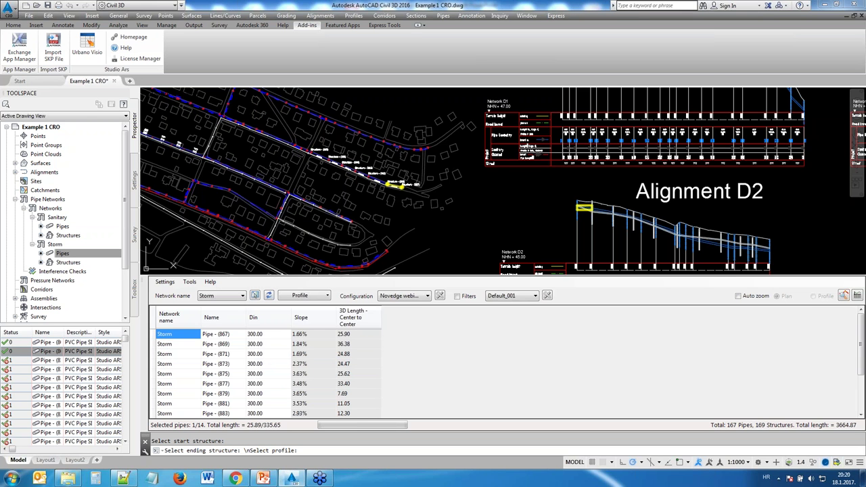
# - Jump to the last and first cells of the pipe table, and select the name of Pipe - (871)
pyautogui.hotkey('ctrl', 'End')
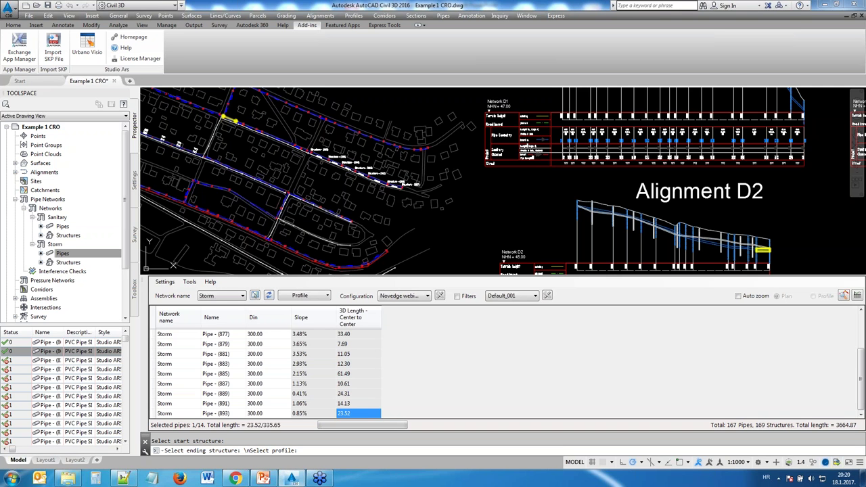
pyautogui.hotkey('ctrl', 'Home')
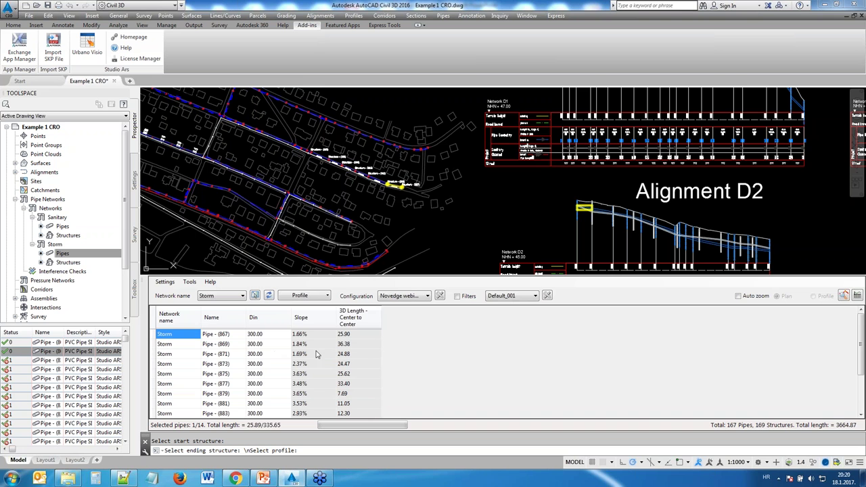
pyautogui.click(215, 354)
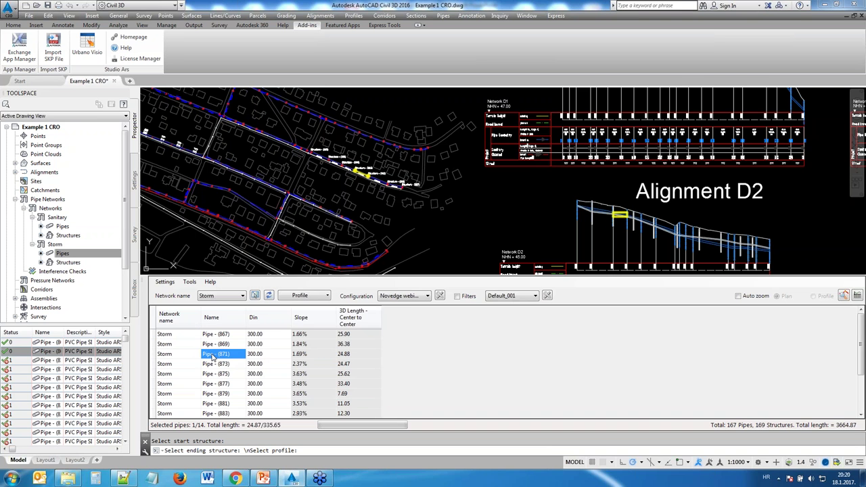
# - Mark all columns of Pipe - (869) through Pipe - (881), followed by the whole table, and return to the Din cell of Pipe - (871)
pyautogui.moveTo(174, 345)
pyautogui.mouseDown()
pyautogui.moveTo(287, 381)
pyautogui.moveTo(348, 385)
pyautogui.moveTo(357, 404)
pyautogui.mouseUp()
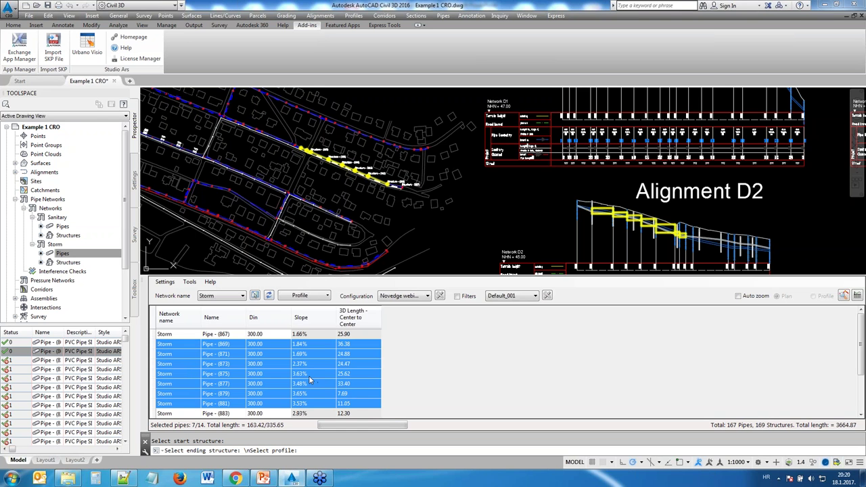
pyautogui.click(155, 315)
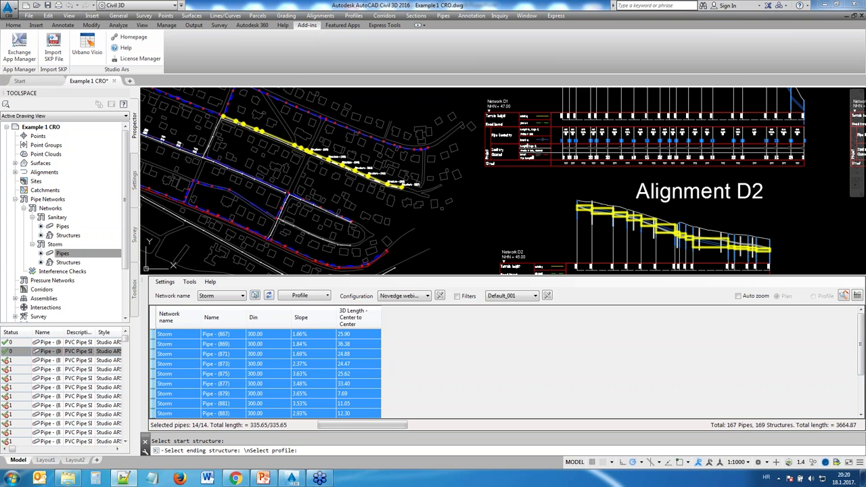
pyautogui.click(272, 353)
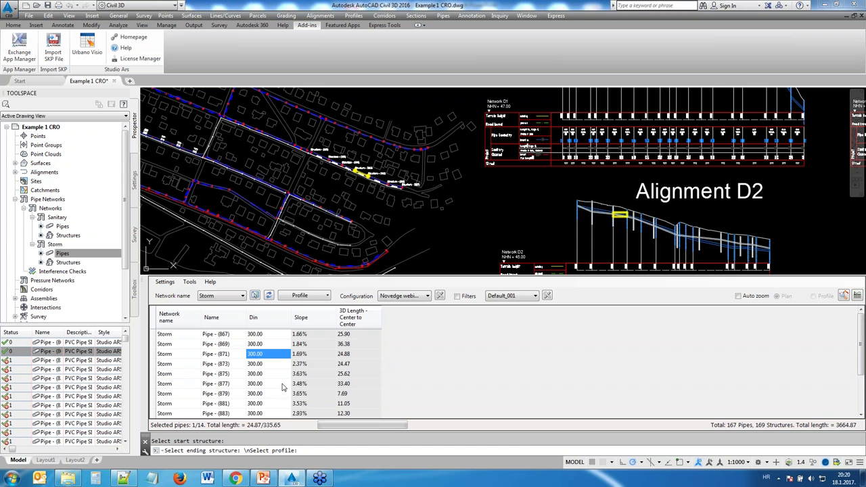
# - Zoom to Pipe - (871) in the layout and in the profile from its Slope cell
pyautogui.click(300, 354)
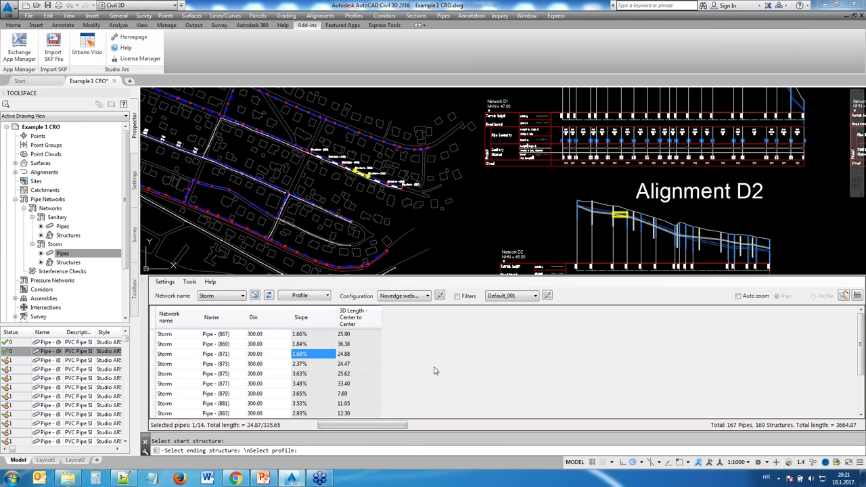
pyautogui.rightClick(311, 355)
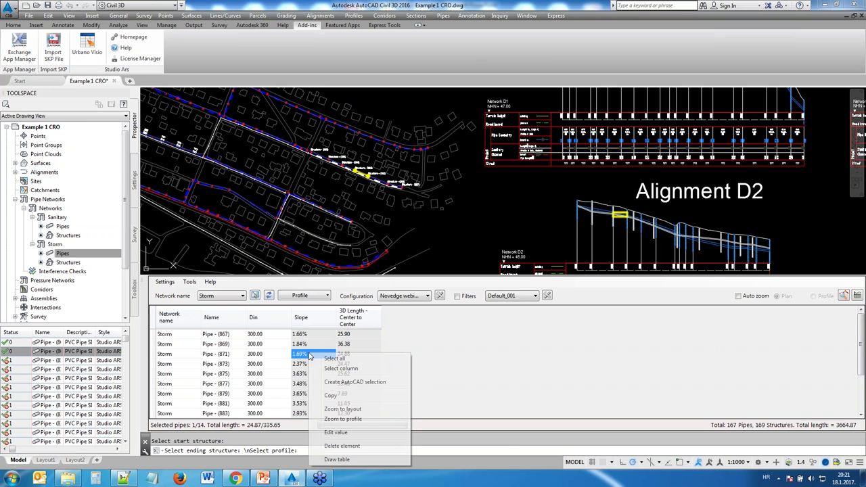
pyautogui.click(357, 410)
pyautogui.rightClick(318, 355)
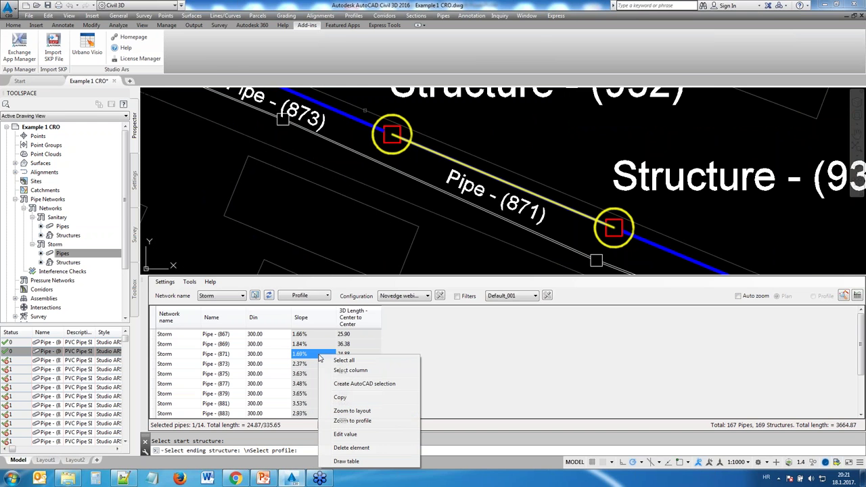
pyautogui.click(352, 421)
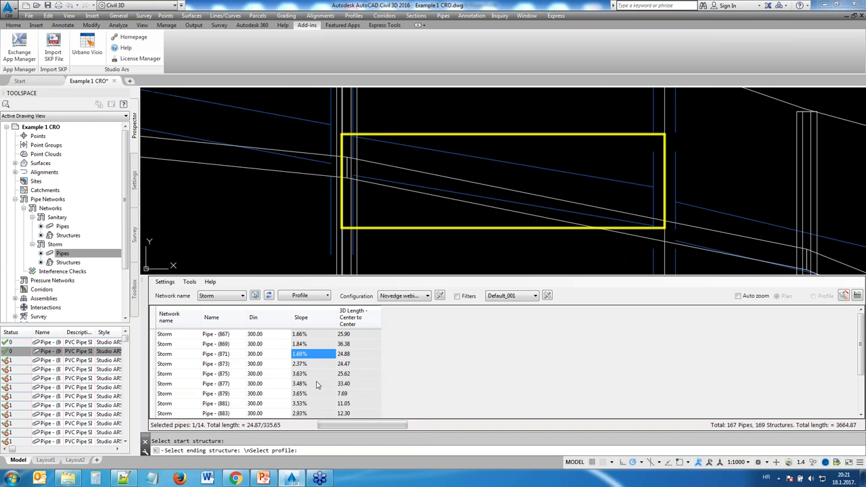
# - Zoom to Pipe - (877) in the layout and to Pipe - (881) in the profile
pyautogui.click(227, 385)
pyautogui.rightClick(229, 386)
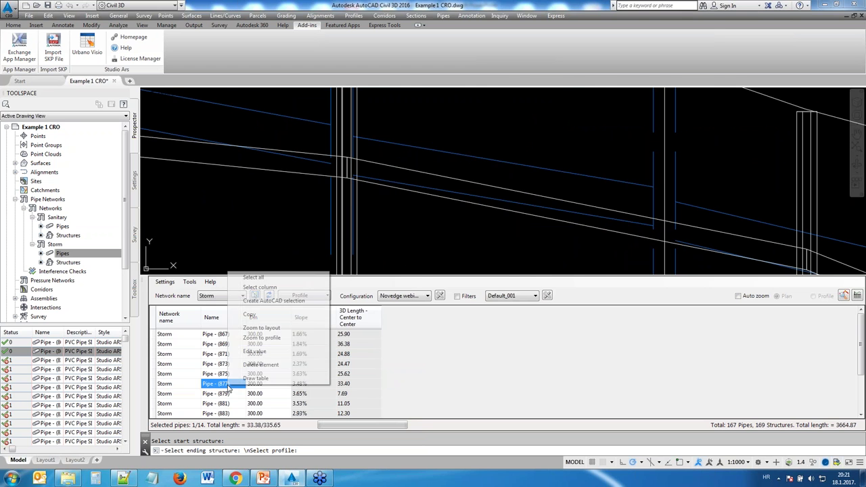
pyautogui.click(279, 329)
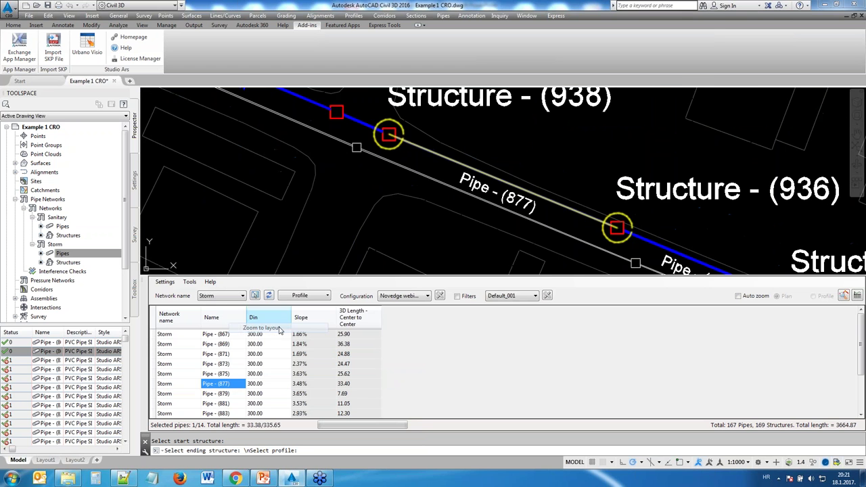
pyautogui.click(298, 403)
pyautogui.rightClick(298, 402)
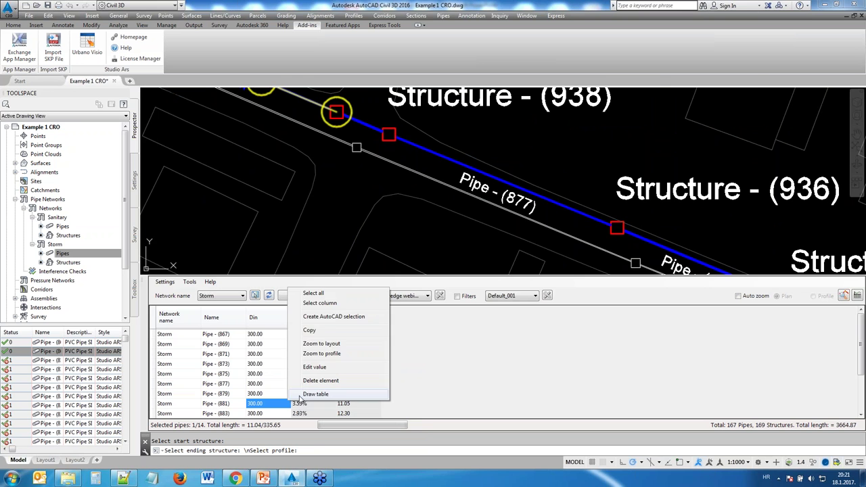
pyautogui.click(322, 353)
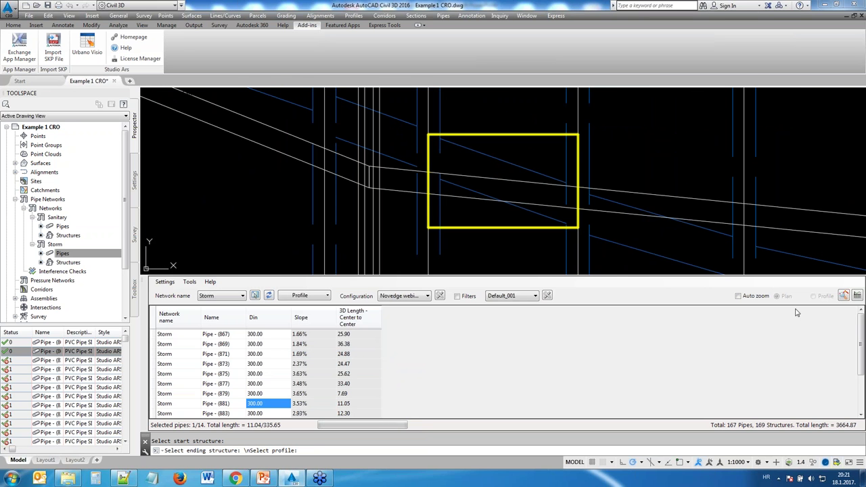
# - Alternate the view of Pipe - (881) between plan and profile, ending with the plan
pyautogui.click(844, 297)
pyautogui.click(857, 296)
pyautogui.click(844, 295)
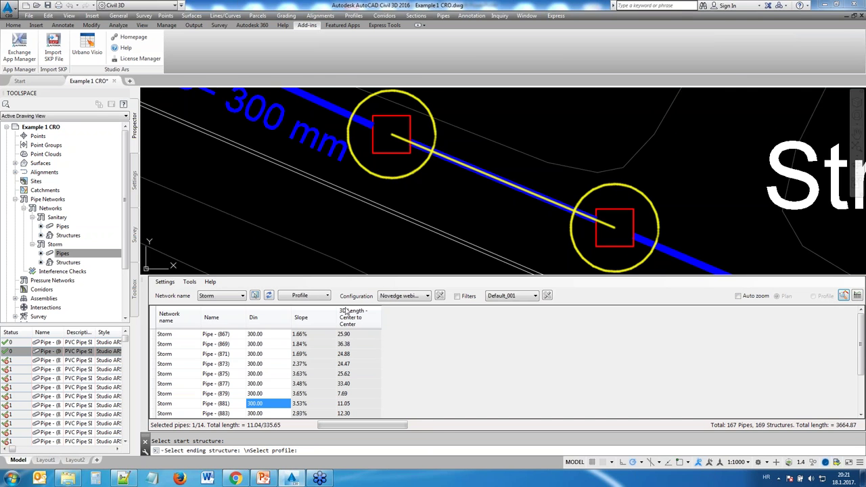
# - Select the Name and Din cells of Pipe - (869) through Pipe - (879) and zoom to them in the layout and the profile
pyautogui.moveTo(220, 349); pyautogui.dragTo(270, 379)
pyautogui.moveTo(232, 352); pyautogui.dragTo(269, 390)
pyautogui.rightClick(269, 391)
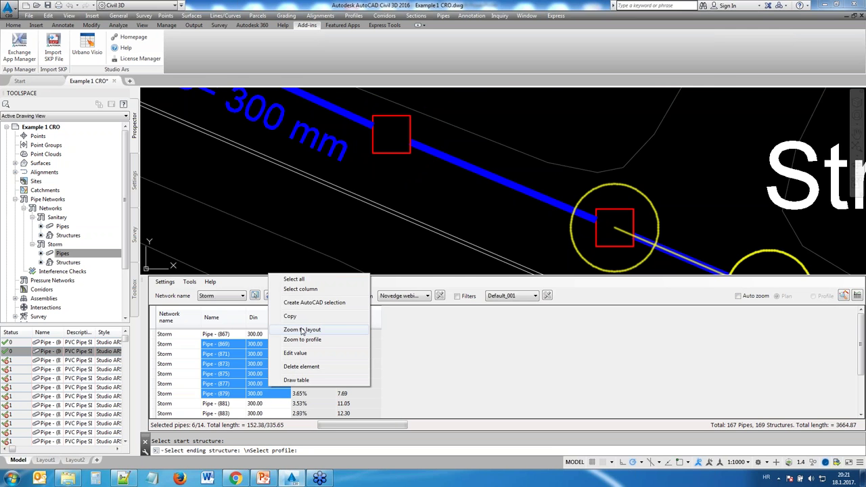
pyautogui.click(301, 330)
pyautogui.rightClick(267, 368)
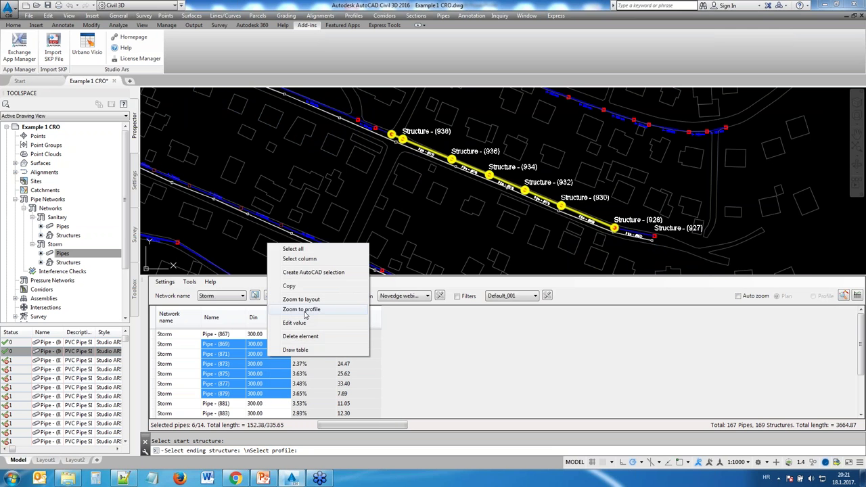
pyautogui.click(302, 309)
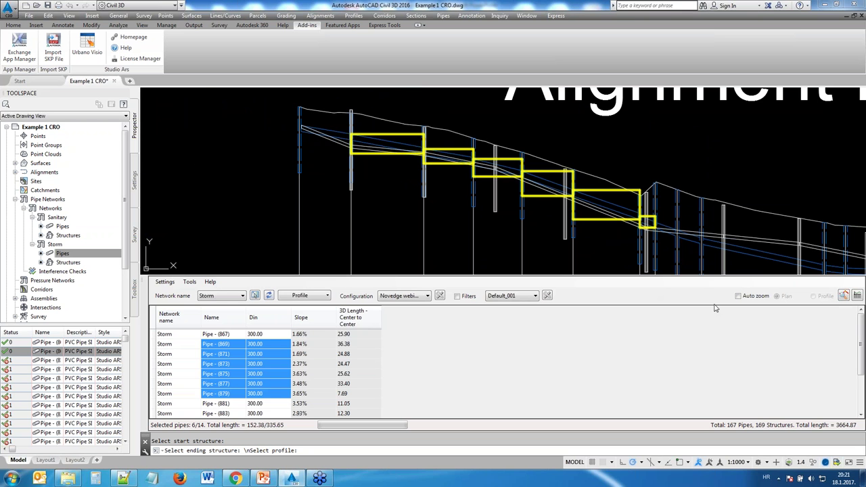
# - Enable Auto zoom for the plan and view Pipe - (871), Pipe - (887) and Pipe - (891) by selecting their cells
pyautogui.click(738, 297)
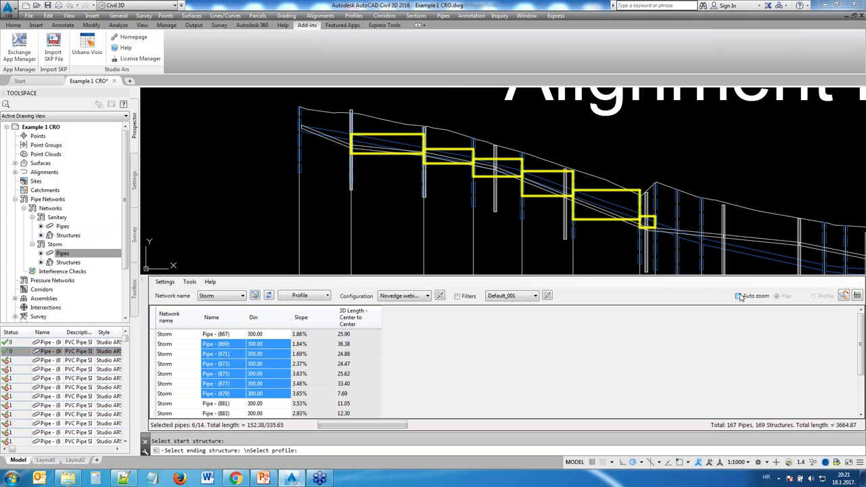
pyautogui.click(313, 355)
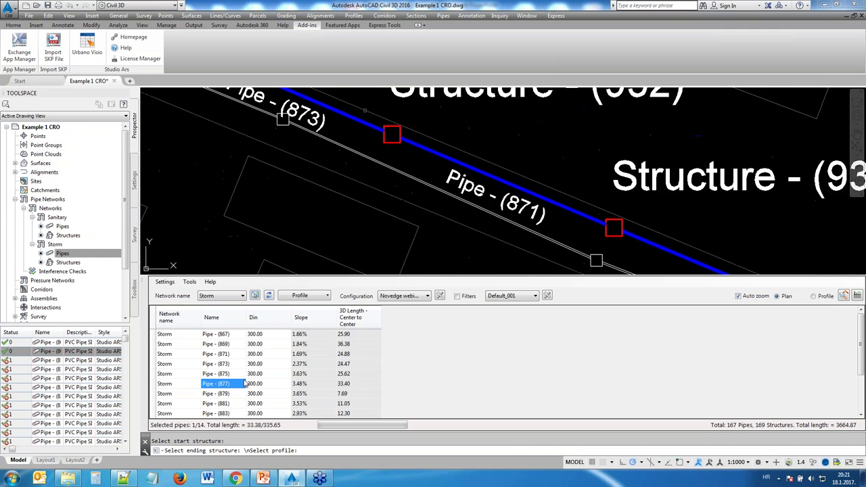
pyautogui.scroll(-2, 206, 392)
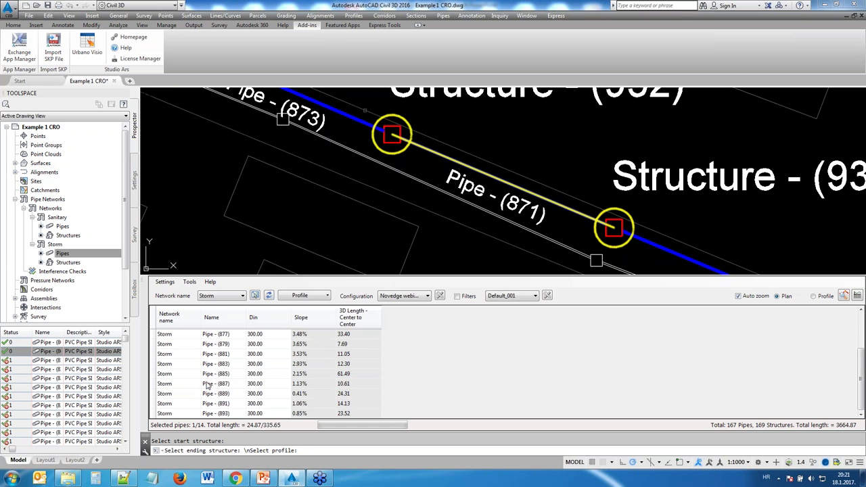
pyautogui.click(209, 384)
pyautogui.click(315, 404)
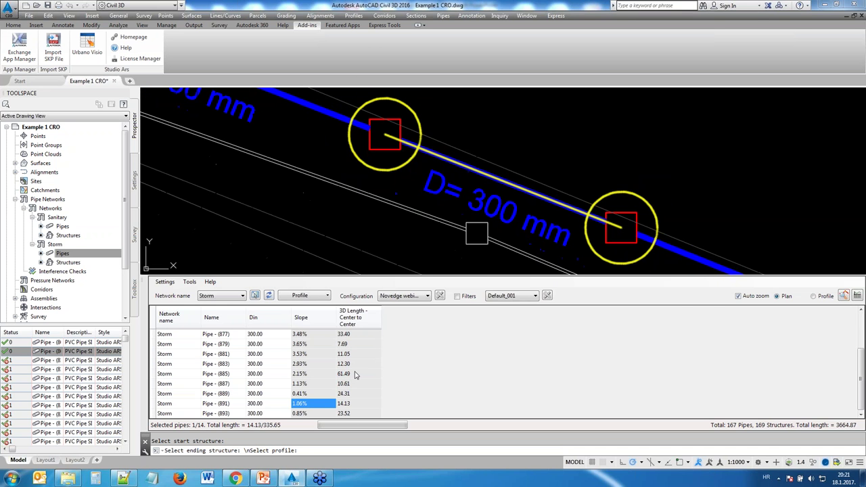
# - Switch Auto zoom to Profile and view single pipes such as Pipe - (883) and Pipe - (869), plus Pipe - (869) through Pipe - (877) together
pyautogui.click(813, 297)
pyautogui.click(251, 363)
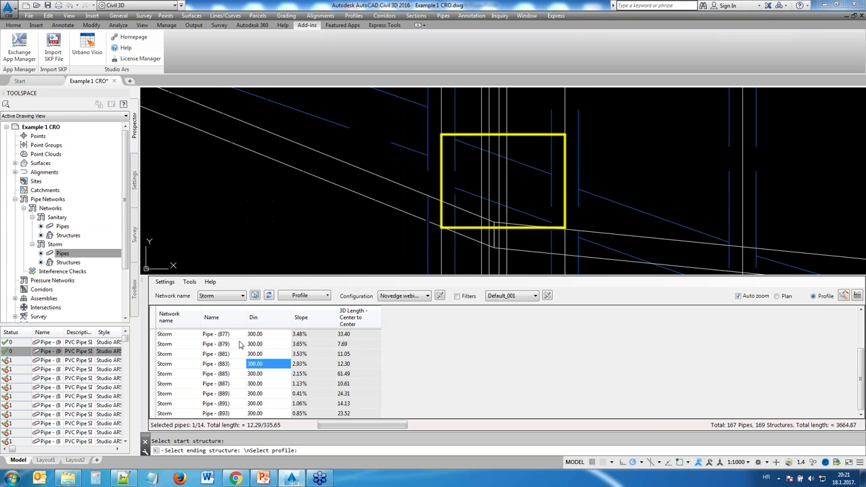
pyautogui.click(242, 345)
pyautogui.scroll(2, 331, 359)
pyautogui.click(331, 343)
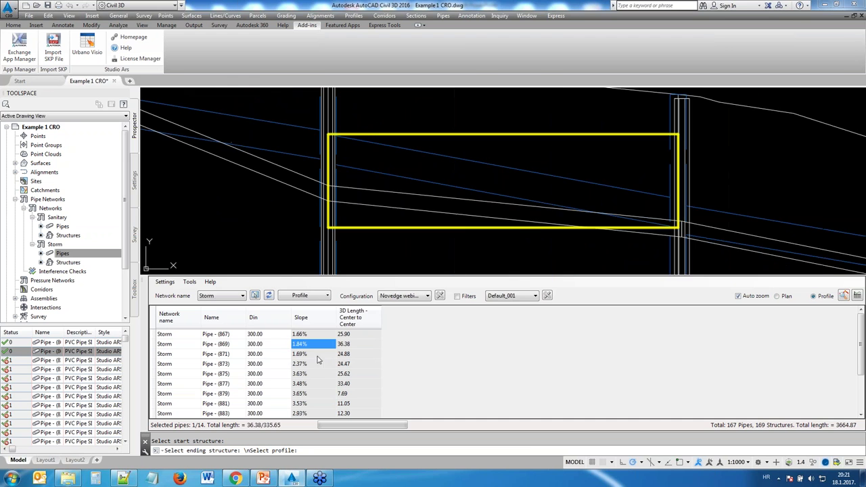
pyautogui.click(265, 346)
pyautogui.keyDown('shift'); pyautogui.click(285, 384); pyautogui.keyUp('shift')
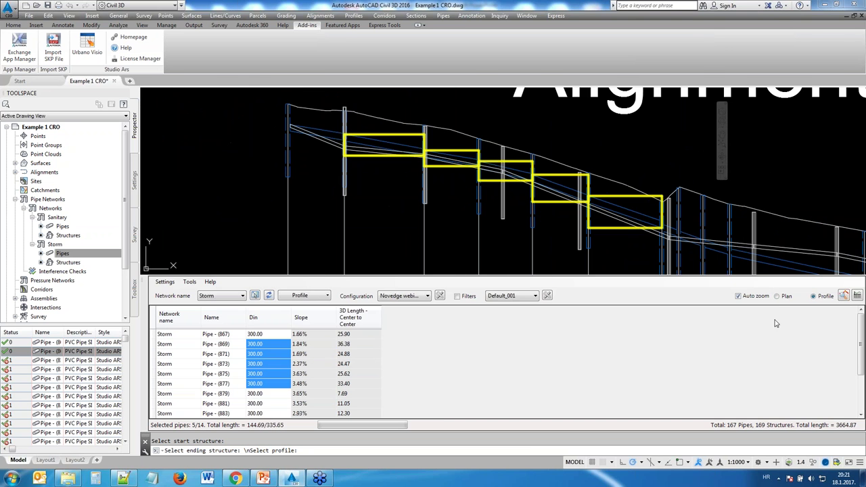
# - Set Auto zoom back to Plan to view Pipe - (873), and turn Auto zoom off
pyautogui.click(777, 296)
pyautogui.click(268, 364)
pyautogui.click(738, 296)
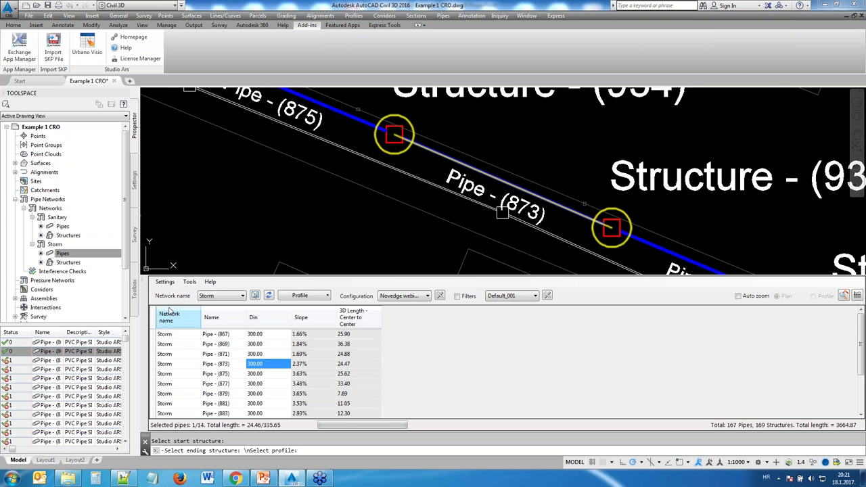
# - Set both Zoom factor PLAN and Zoom factor PROFILE to 5 in the general settings
pyautogui.click(169, 283)
pyautogui.click(184, 292)
pyautogui.click(433, 259)
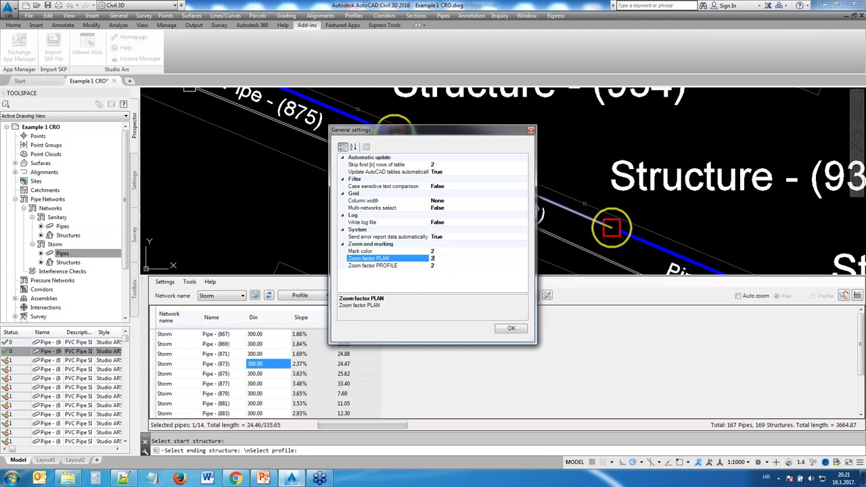
pyautogui.write('5')
pyautogui.click(442, 265)
pyautogui.write('5')
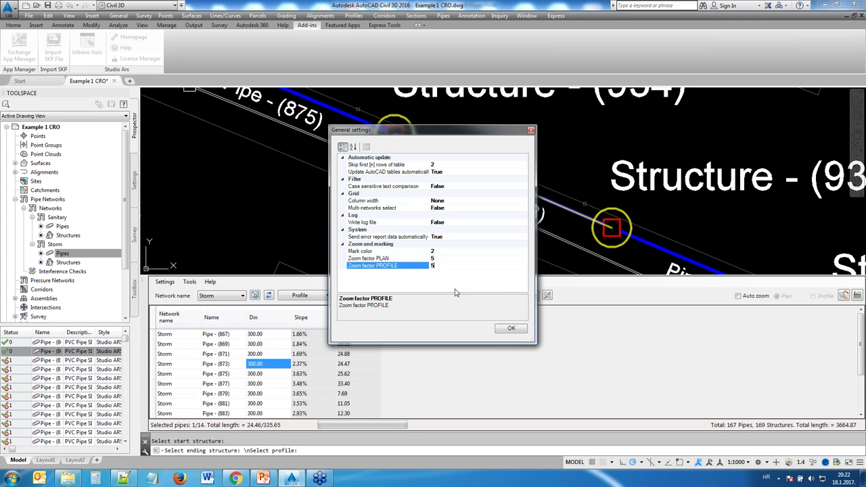
pyautogui.click(513, 330)
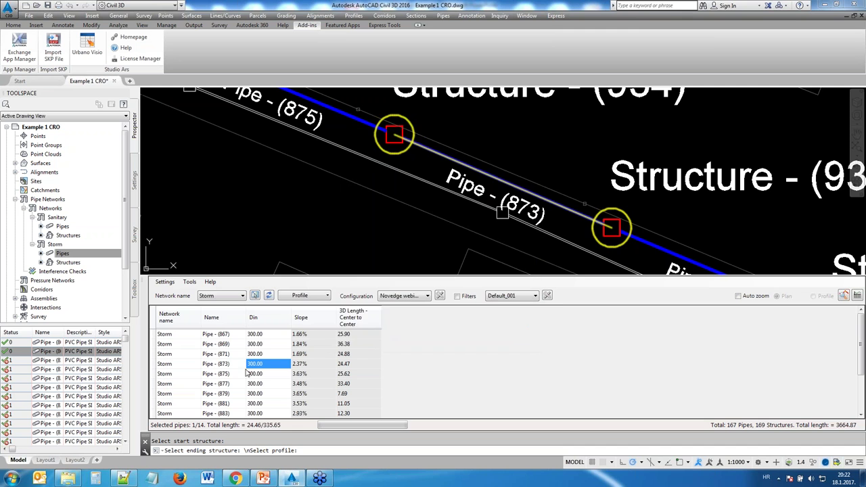
# - Zoom to Pipe - (873) and to Pipe - (877) in the layout to check the new zoom factor
pyautogui.click(263, 348)
pyautogui.click(263, 367)
pyautogui.rightClick(264, 374)
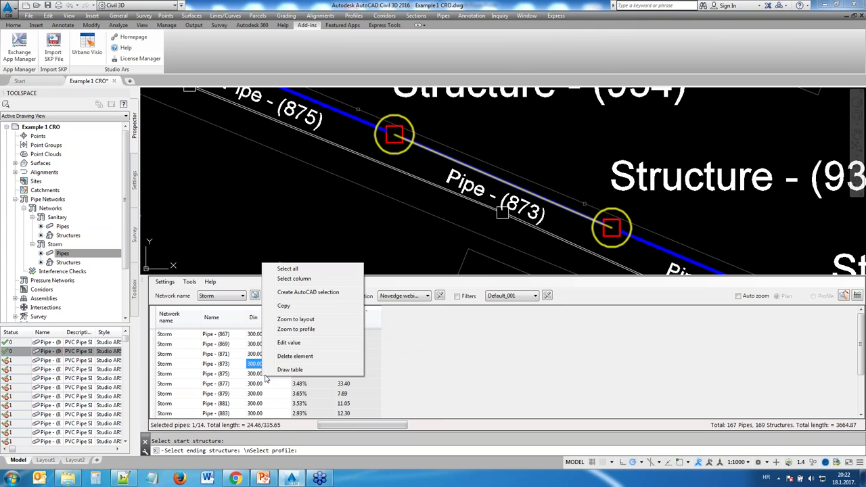
pyautogui.click(295, 321)
pyautogui.click(264, 383)
pyautogui.rightClick(264, 384)
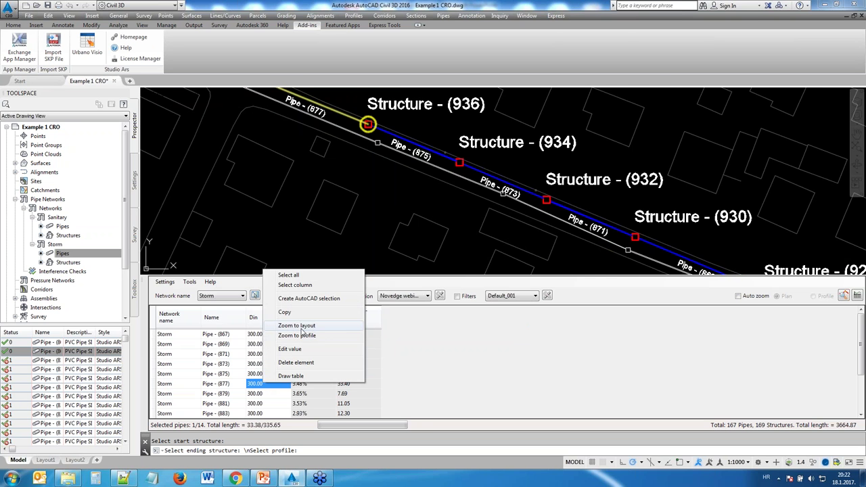
pyautogui.click(298, 326)
# - Zoom to Pipe - (871) through Pipe - (877) together in the layout, and select the Din cell of Pipe - (873)
pyautogui.moveTo(300, 354); pyautogui.dragTo(313, 377)
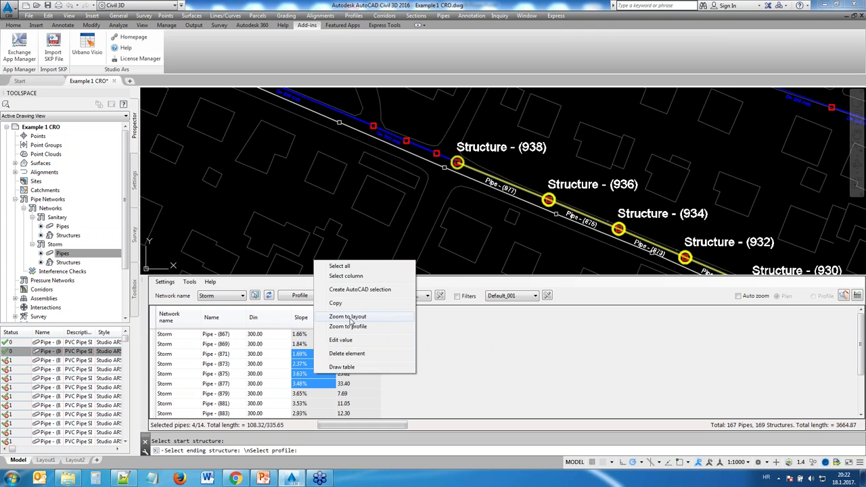
pyautogui.click(349, 317)
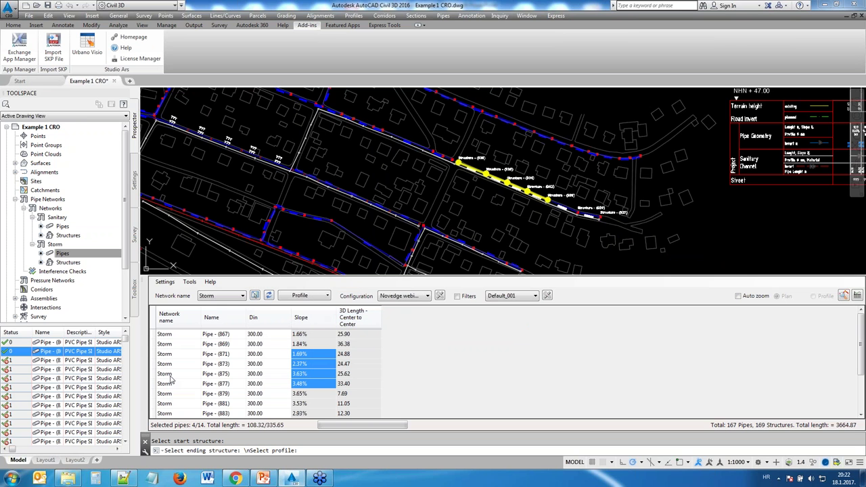
pyautogui.click(250, 365)
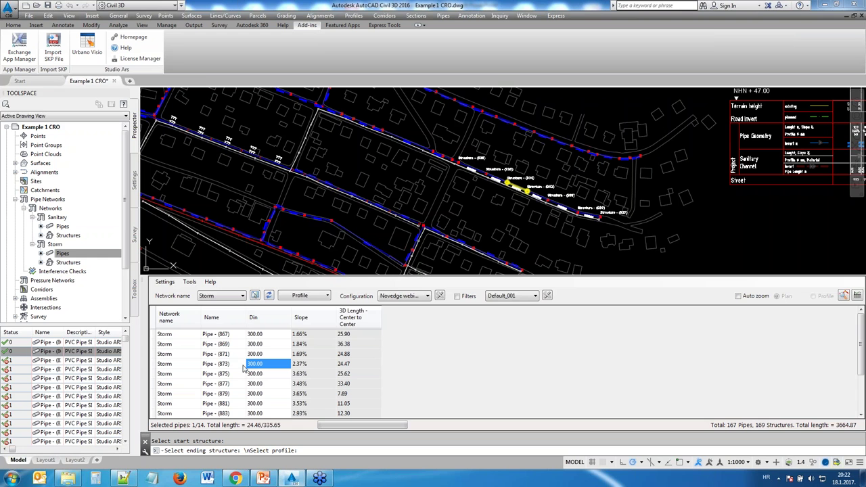
pyautogui.click(121, 353)
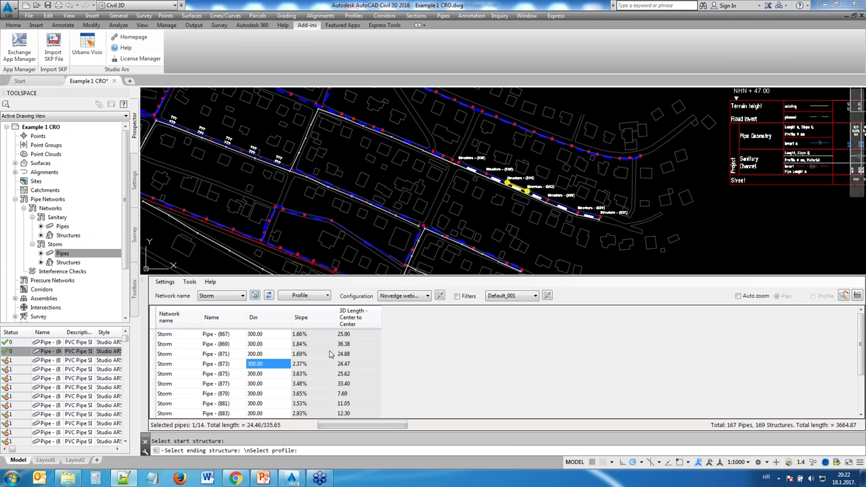
# - Switch the Storm network table to the Short geo structures configuration and bring the labelled structures into closer view
pyautogui.click(428, 297)
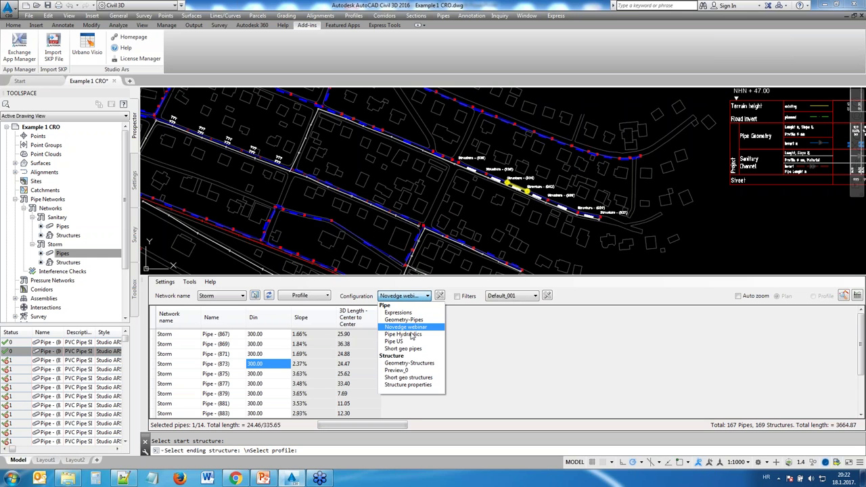
pyautogui.click(409, 378)
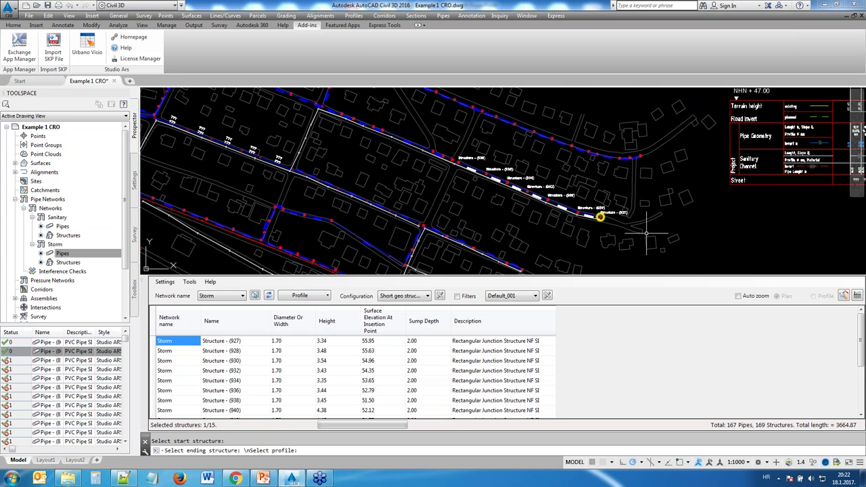
pyautogui.scroll(5, 646, 234)
pyautogui.moveTo(399, 239); pyautogui.dragTo(465, 244, button='middle')
# - Start a bulk rename of Structure - (927) through Structure - (936) and set the rename pattern to "St $"
pyautogui.click(212, 344)
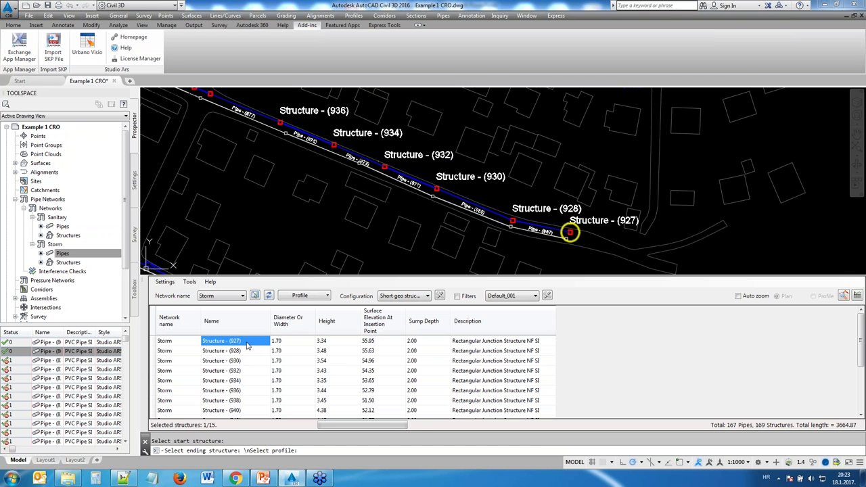
pyautogui.moveTo(248, 348); pyautogui.dragTo(247, 395)
pyautogui.rightClick(247, 394)
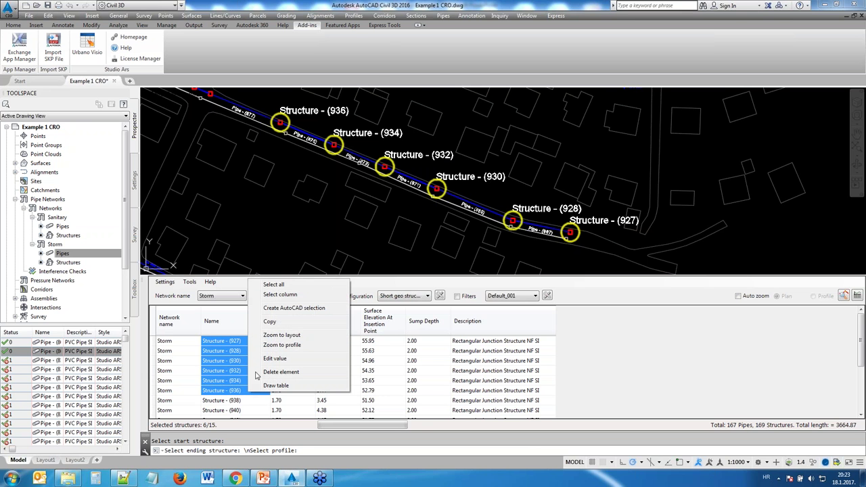
pyautogui.click(272, 361)
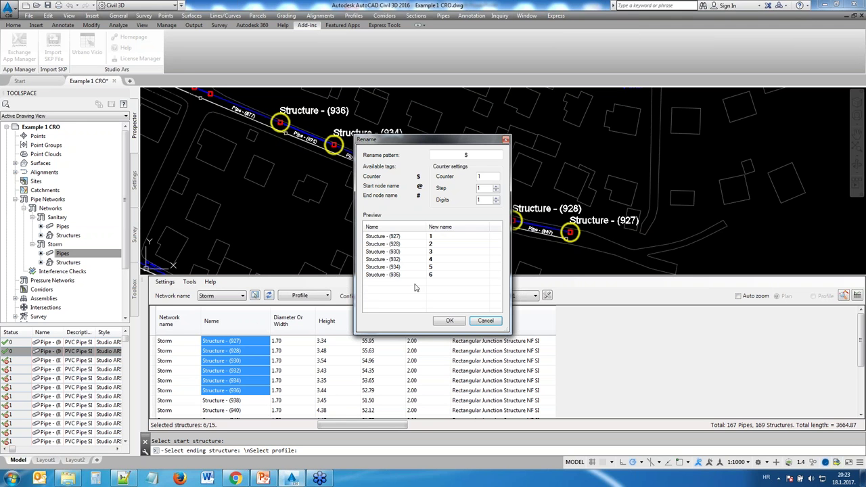
pyautogui.click(466, 155)
pyautogui.write('ST')
pyautogui.press('BackSpace')
pyautogui.press('BackSpace')
pyautogui.write('t')
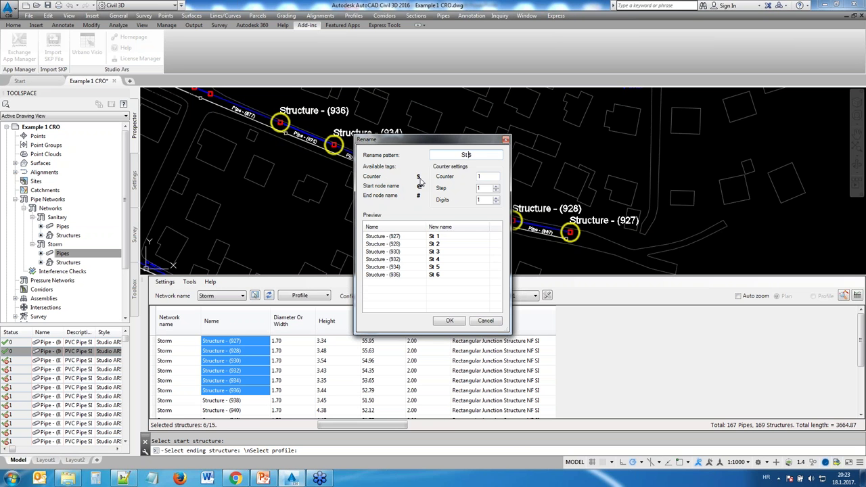
# - Try a larger counter step and three digits in the rename preview, and return both settings to 1
pyautogui.click(496, 187)
pyautogui.click(496, 187)
pyautogui.click(496, 190)
pyautogui.click(496, 190)
pyautogui.click(496, 197)
pyautogui.click(496, 198)
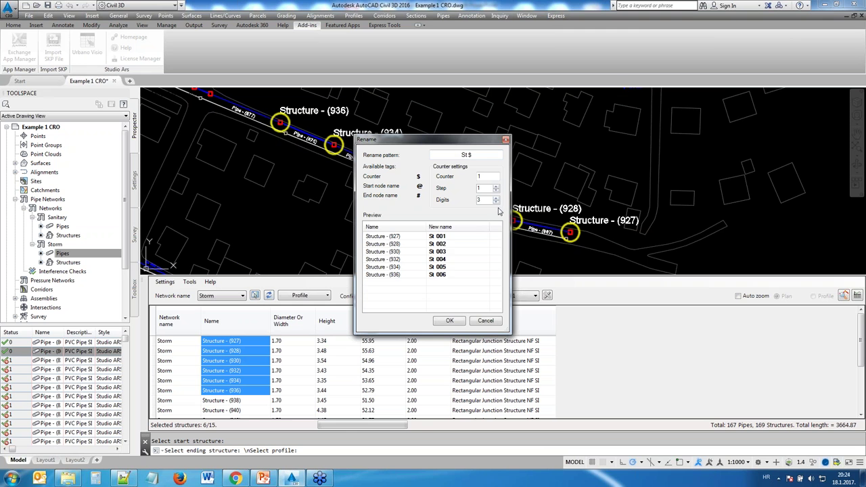
pyautogui.click(496, 202)
pyautogui.click(496, 201)
# - Apply the rename to the six selected structures with counter, step and digits all at 1
pyautogui.click(450, 321)
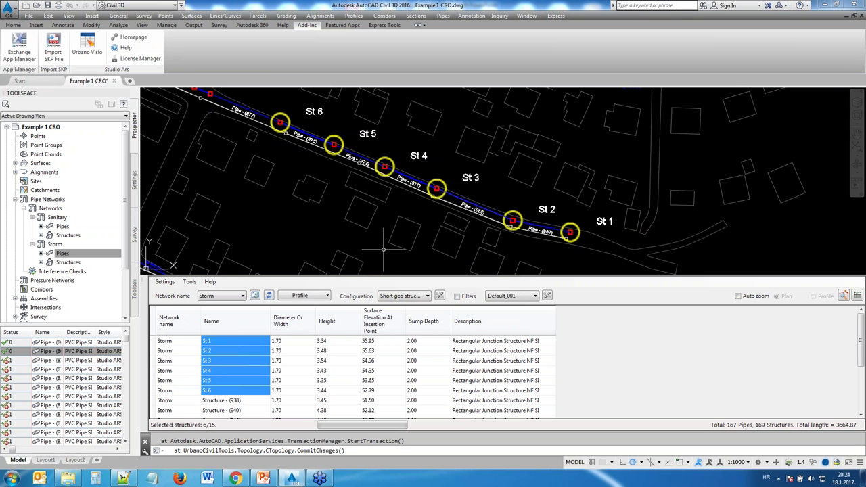
pyautogui.moveTo(398, 248); pyautogui.dragTo(429, 251, button='middle')
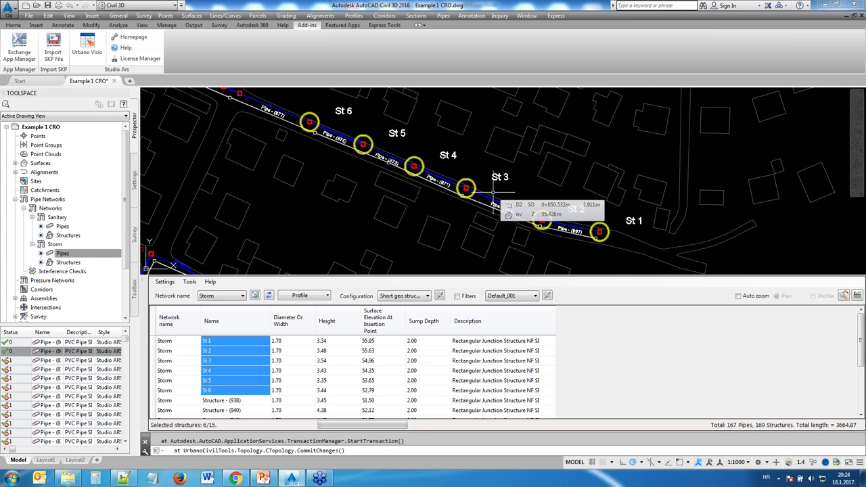
# - Change the part in the Description column of St 1 through St 5 to the 1,600 mm Cylindrical Structure from the catalog
pyautogui.click(228, 353)
pyautogui.moveTo(469, 346); pyautogui.dragTo(476, 380)
pyautogui.rightClick(478, 365)
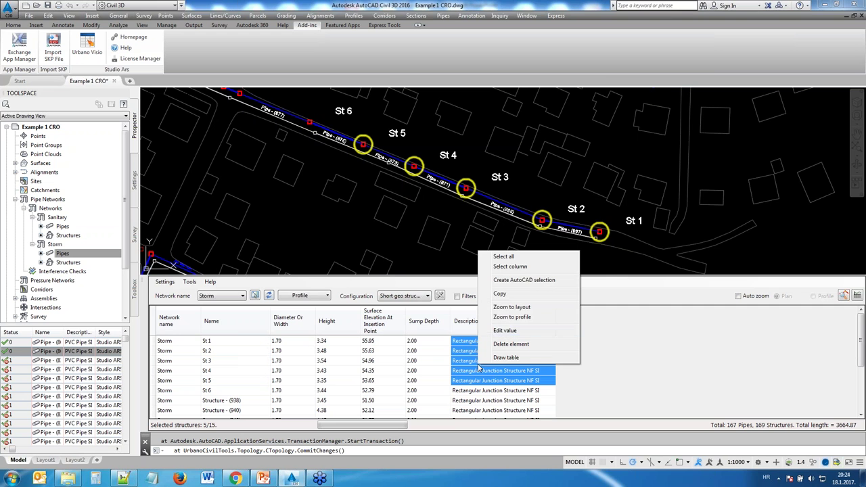
pyautogui.click(529, 332)
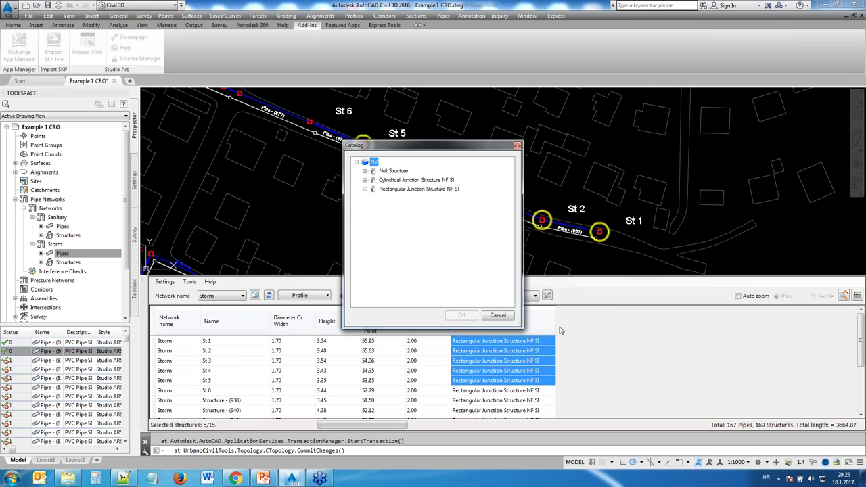
pyautogui.click(366, 180)
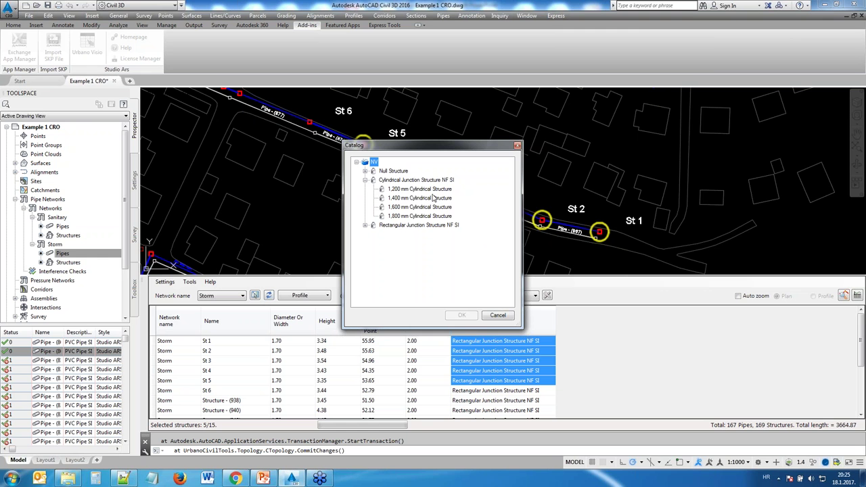
pyautogui.click(414, 207)
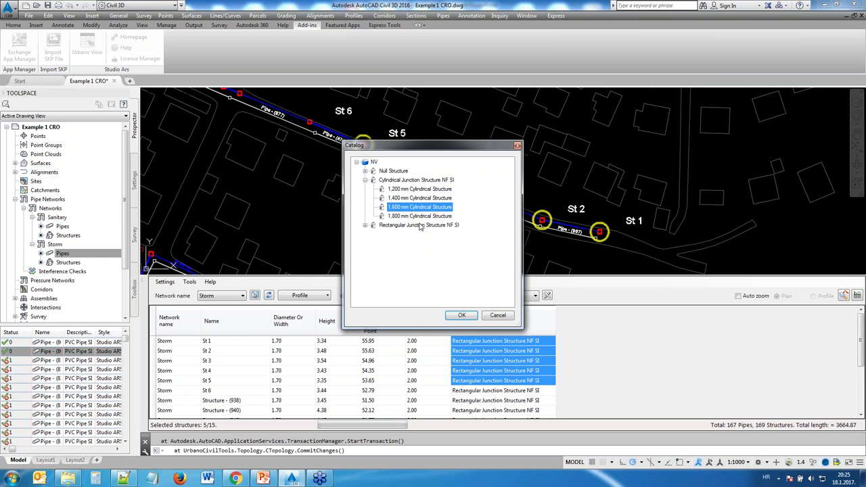
pyautogui.click(461, 315)
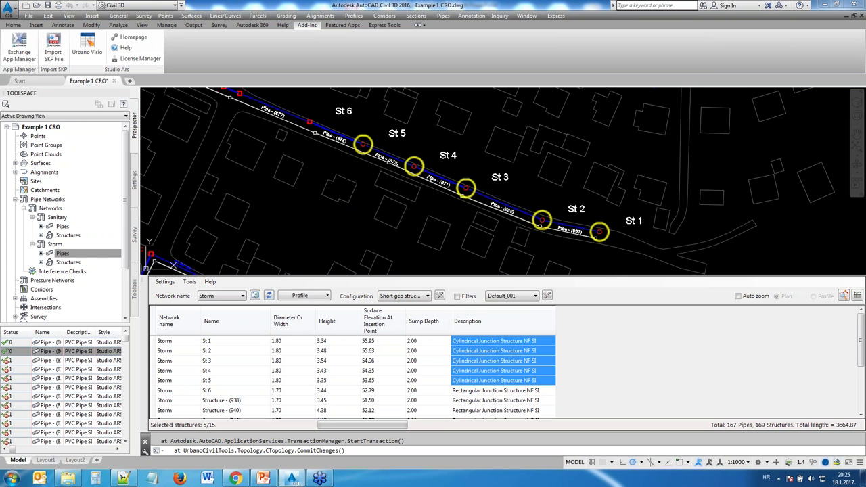
# - Select the Description cells around St 4, St 5, St 6 and Structure - (938) one by one to compare them in plan
pyautogui.click(487, 372)
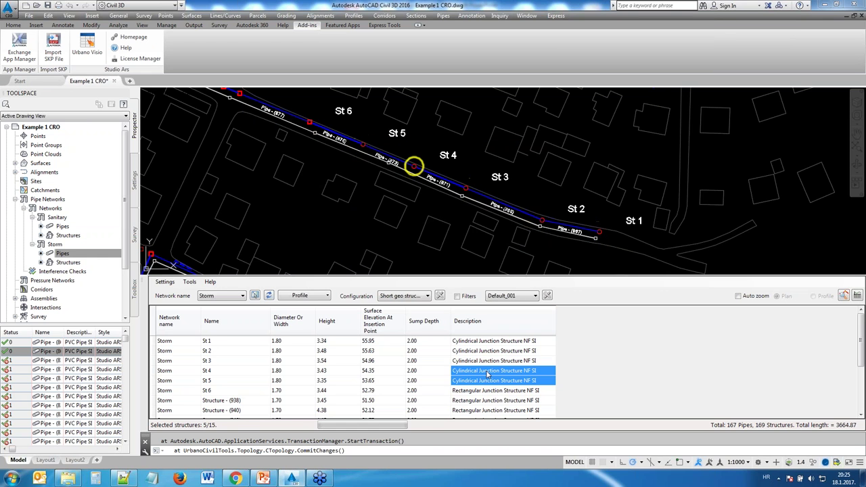
pyautogui.click(484, 381)
pyautogui.click(481, 400)
pyautogui.click(479, 392)
pyautogui.click(480, 383)
pyautogui.click(479, 391)
pyautogui.click(473, 383)
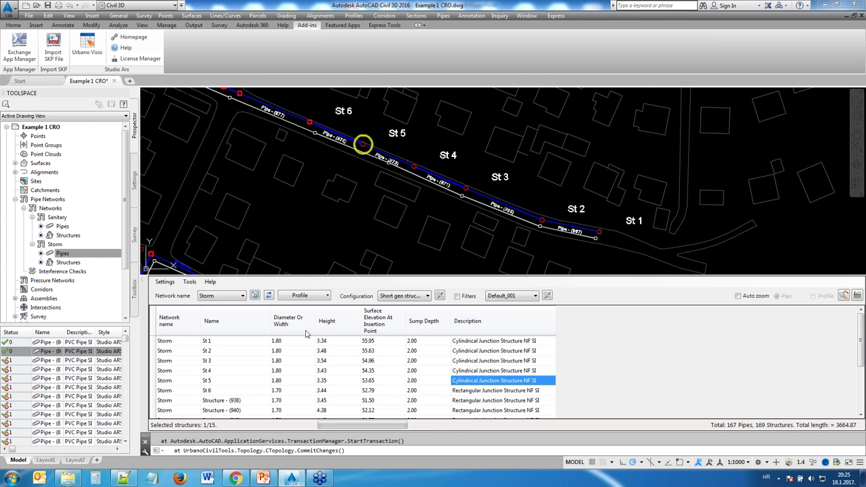
# - Zoom to structure St 2 in the profile view from its Sump Depth cell
pyautogui.click(418, 351)
pyautogui.rightClick(419, 350)
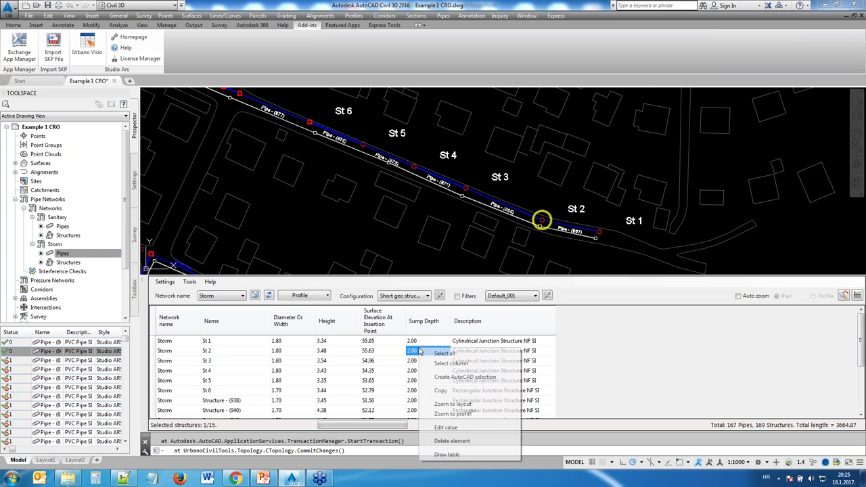
pyautogui.click(455, 414)
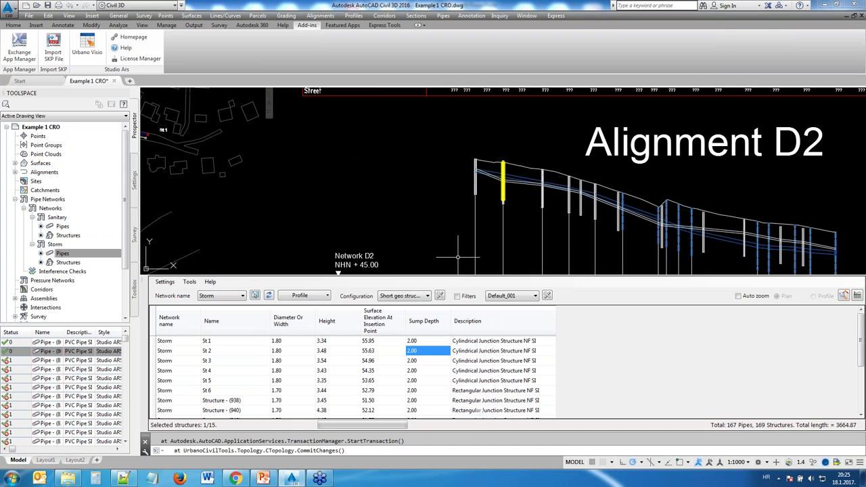
# - Set the Sump Depth of Structure - (938), Structure - (940) and Structure - (942) to 0
pyautogui.click(434, 400)
pyautogui.scroll(-1, 439, 382)
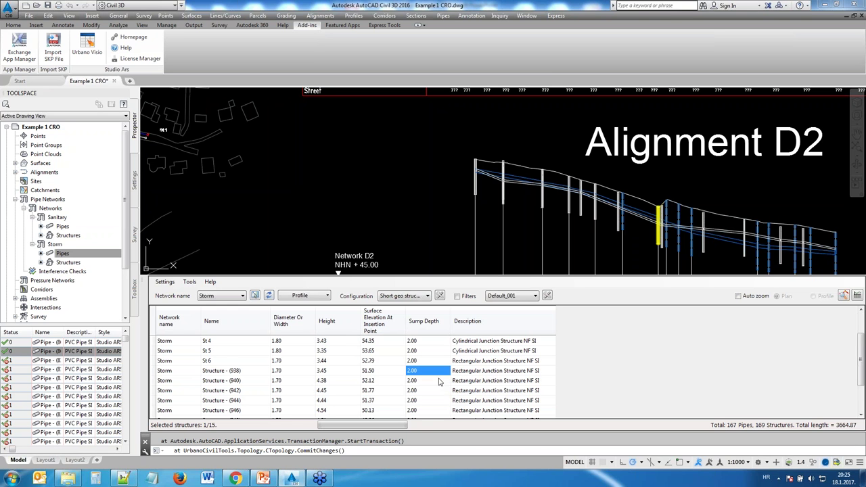
pyautogui.moveTo(424, 372); pyautogui.dragTo(427, 392)
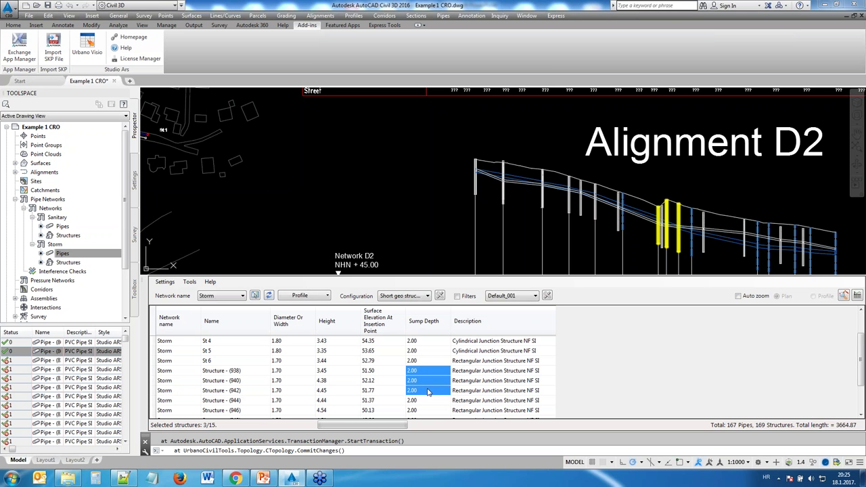
pyautogui.scroll(2, 683, 223)
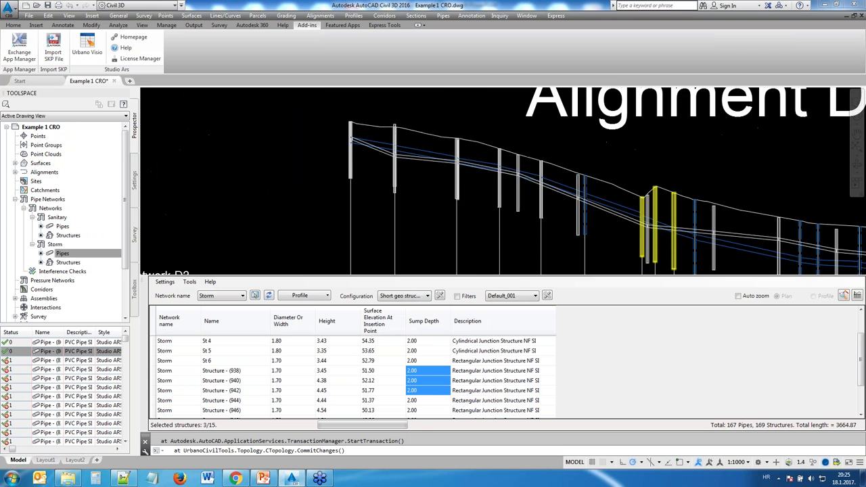
pyautogui.scroll(2, 683, 224)
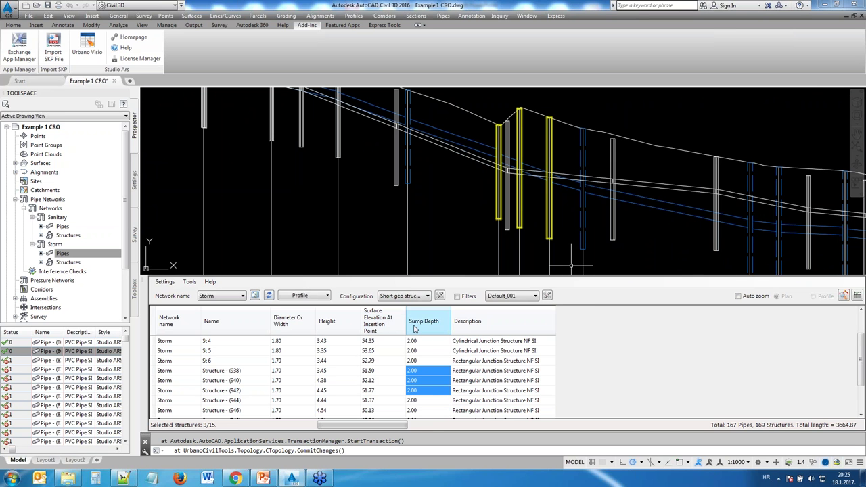
pyautogui.rightClick(439, 396)
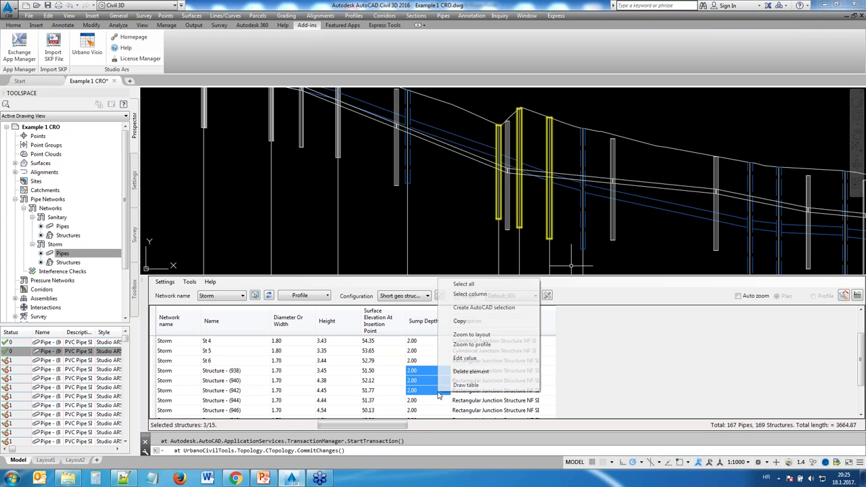
pyautogui.click(463, 360)
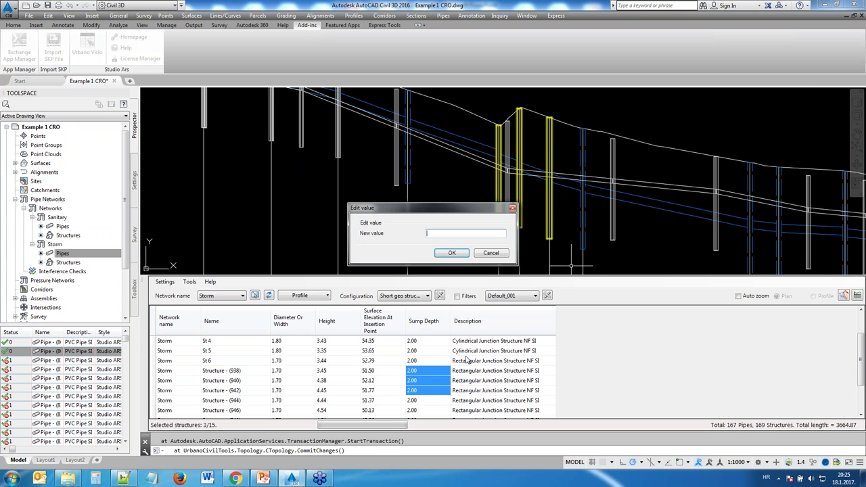
pyautogui.write('0')
pyautogui.press('Return')
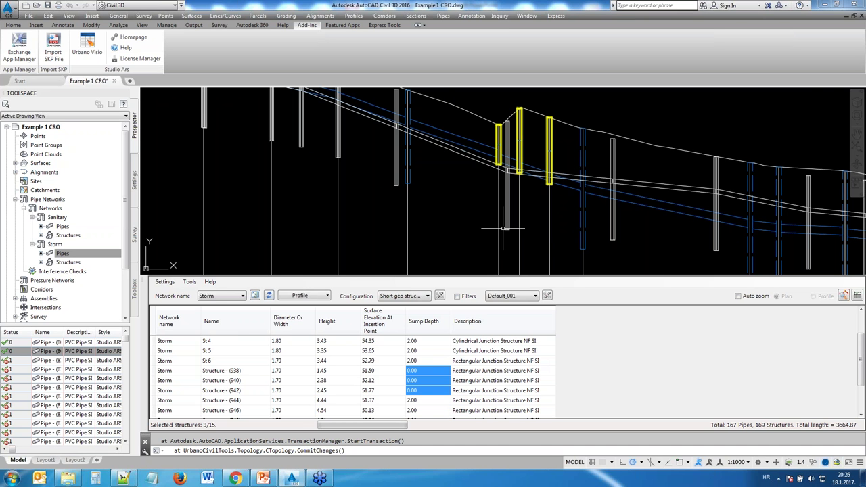
# - Show both the plan and the Alignment D2 profile, and switch the table back to the Novedge webinar pipe configuration
pyautogui.scroll(-2, 509, 150)
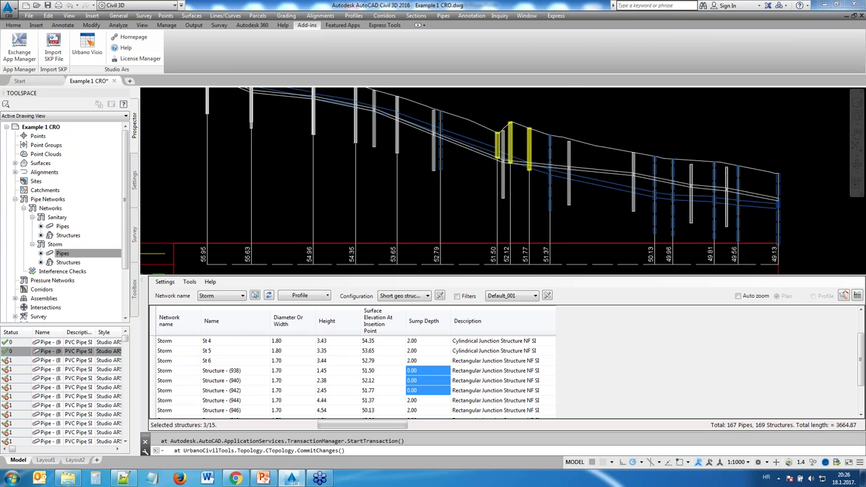
pyautogui.scroll(-4, 508, 145)
pyautogui.moveTo(303, 148); pyautogui.dragTo(470, 177, button='middle')
pyautogui.click(428, 296)
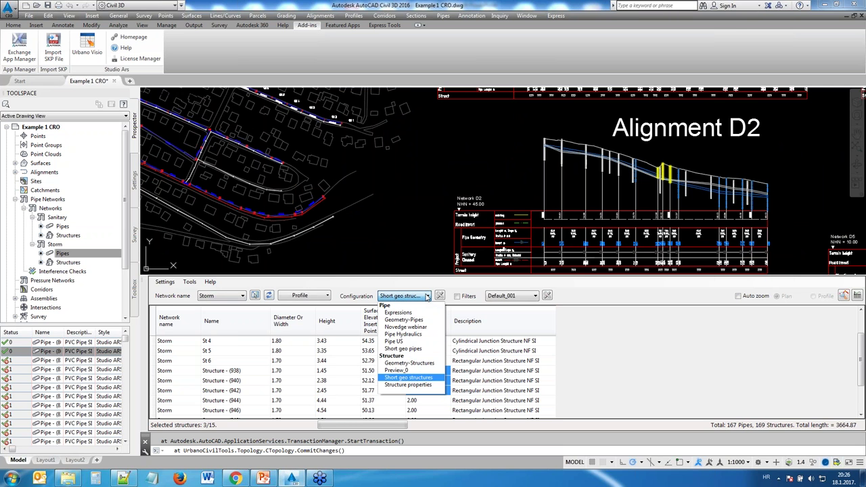
pyautogui.click(405, 327)
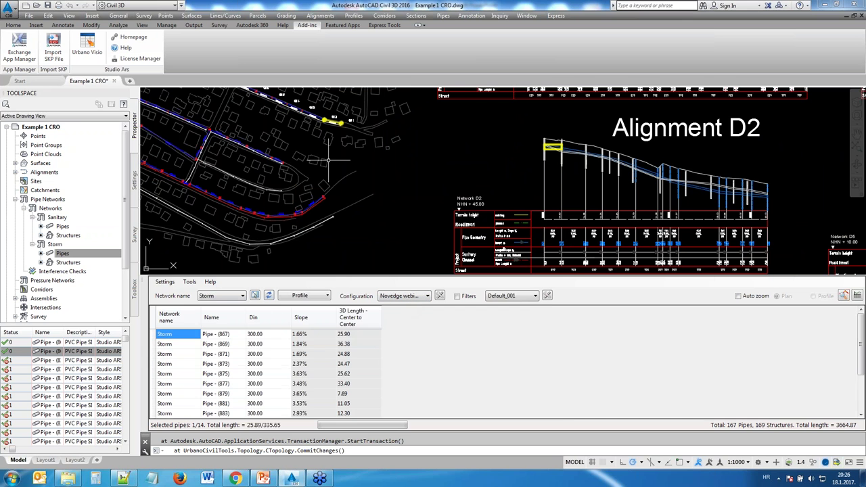
# - Rename the six storm pipes from Pipe - (867) to Pipe - (877) with the pattern "Pipe @ - #"
pyautogui.moveTo(341, 148); pyautogui.dragTo(352, 154, button='middle')
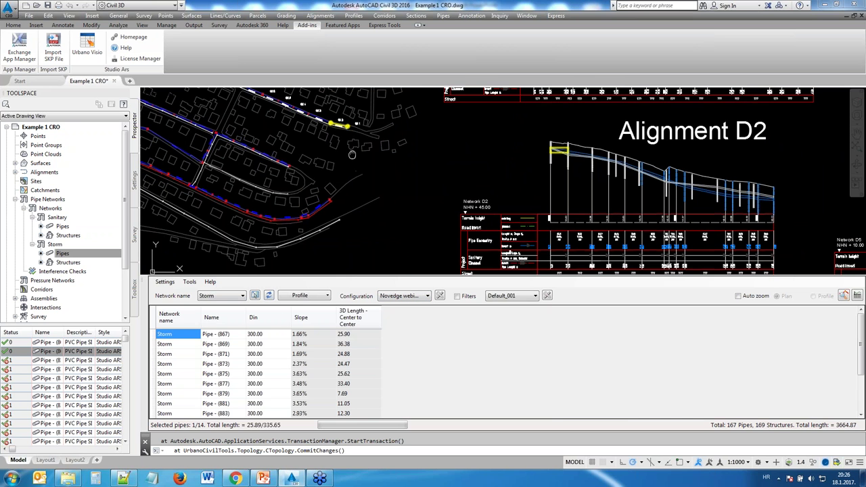
pyautogui.scroll(-2, 325, 193)
pyautogui.moveTo(324, 193); pyautogui.dragTo(480, 215, button='middle')
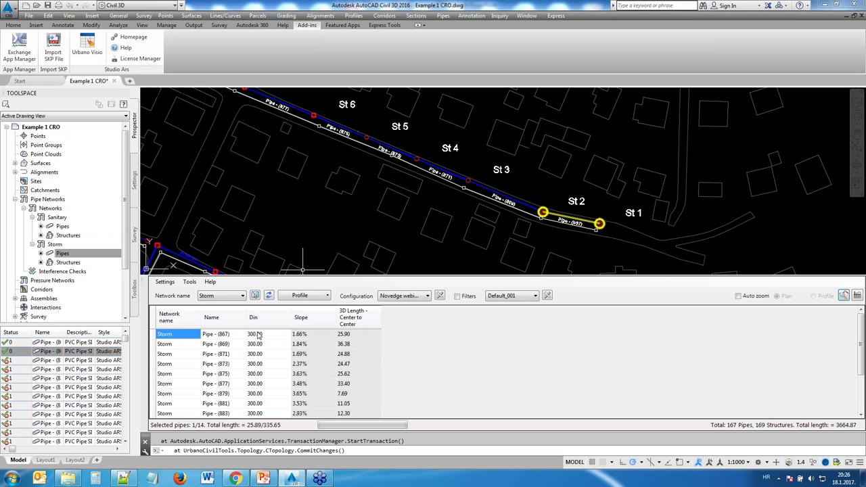
pyautogui.click(220, 336)
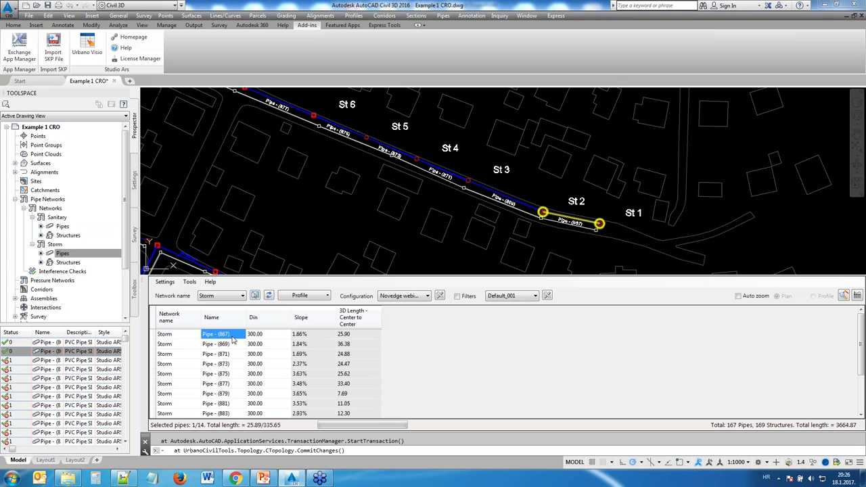
pyautogui.moveTo(233, 337); pyautogui.dragTo(234, 387)
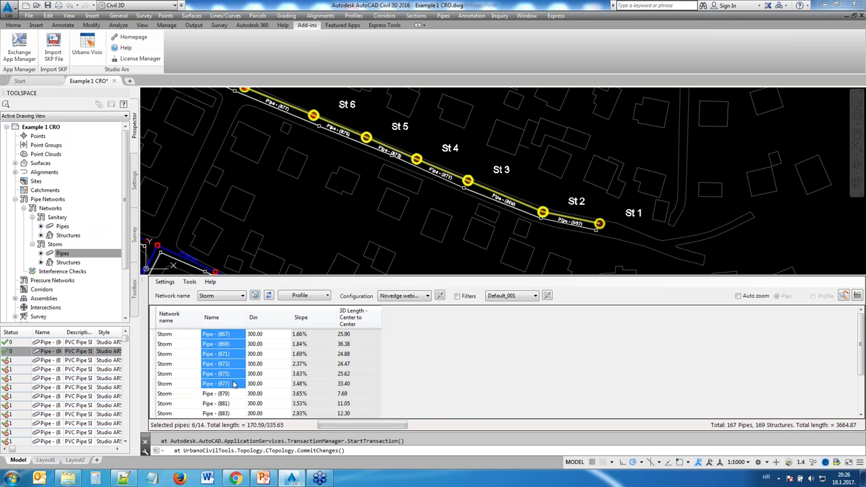
pyautogui.rightClick(233, 384)
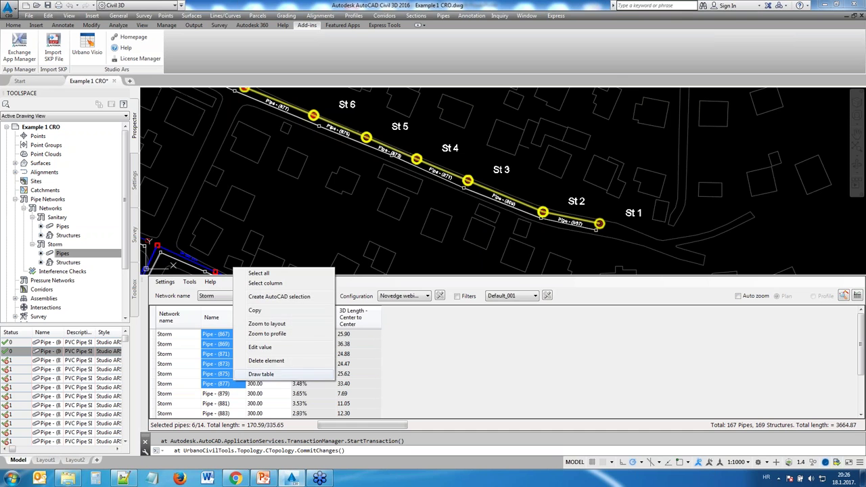
pyautogui.click(264, 350)
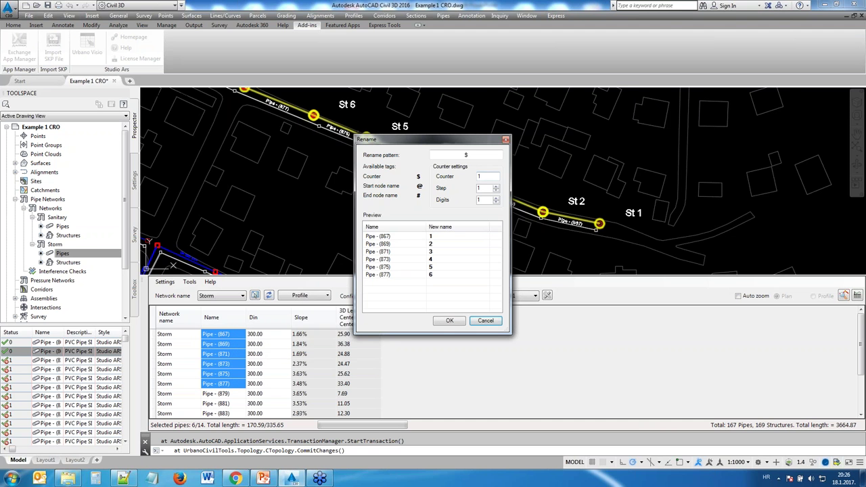
pyautogui.click(464, 156)
pyautogui.write('Pipe')
pyautogui.press('Delete')
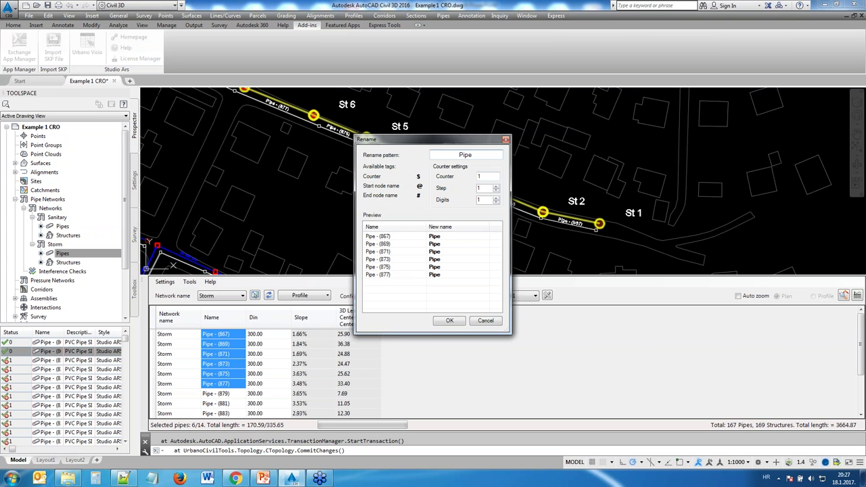
pyautogui.write('@ - #')
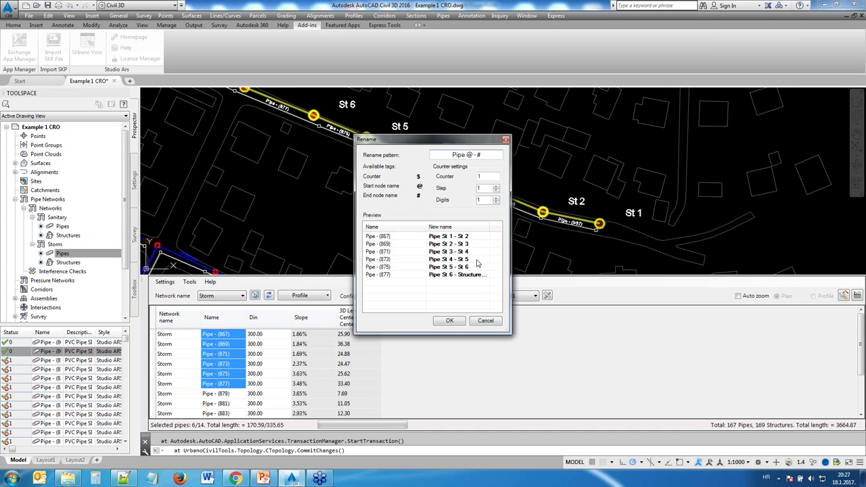
pyautogui.click(449, 321)
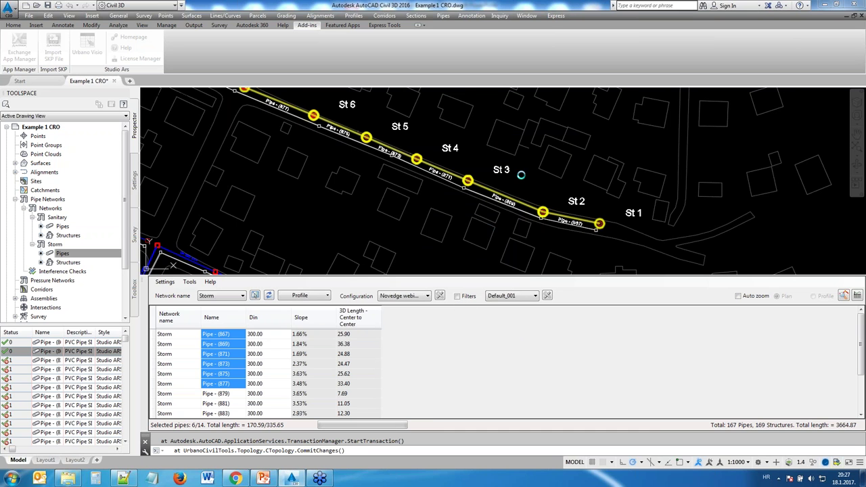
# - Examine the renamed pipe labels in plan between St 1 and Structure - (938), highlighting the pipe from St 4 to St 5
pyautogui.scroll(2, 572, 234)
pyautogui.scroll(2, 572, 235)
pyautogui.scroll(-1, 571, 235)
pyautogui.moveTo(544, 222); pyautogui.dragTo(517, 258, button='middle')
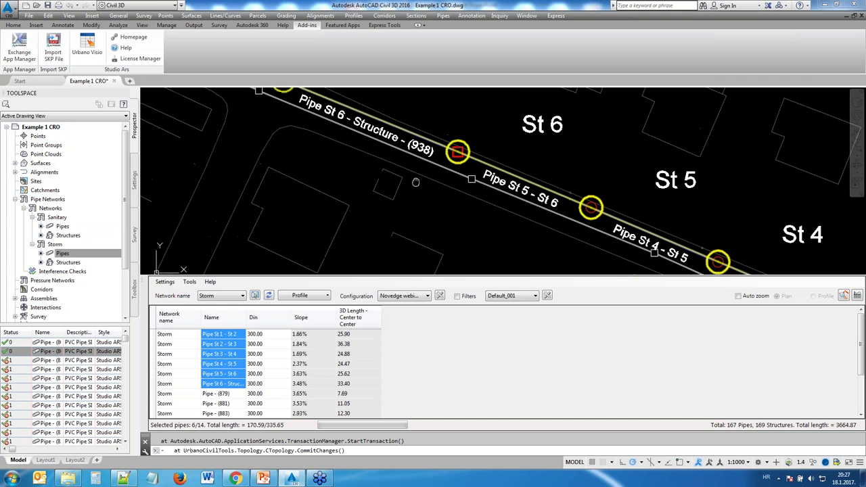
pyautogui.scroll(-2, 675, 228)
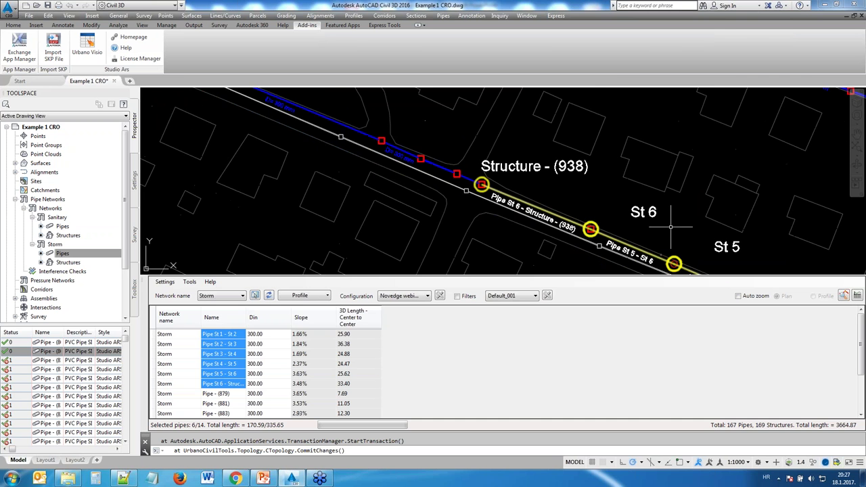
pyautogui.scroll(-1, 670, 227)
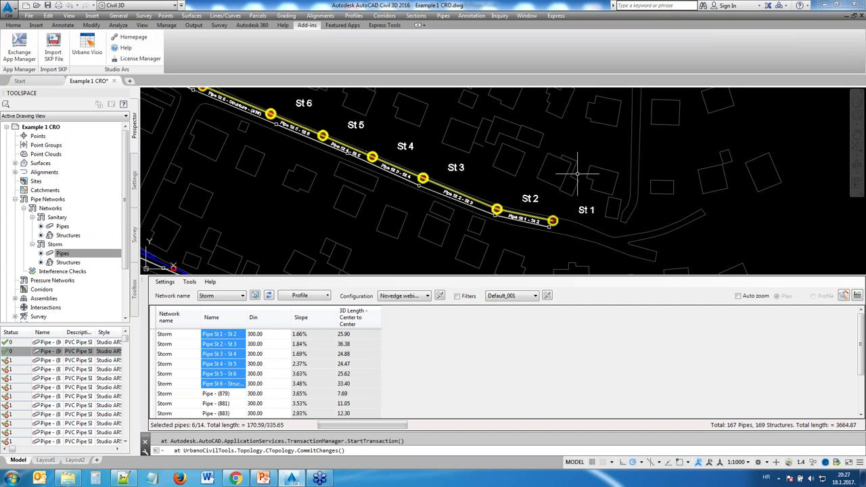
pyautogui.click(233, 364)
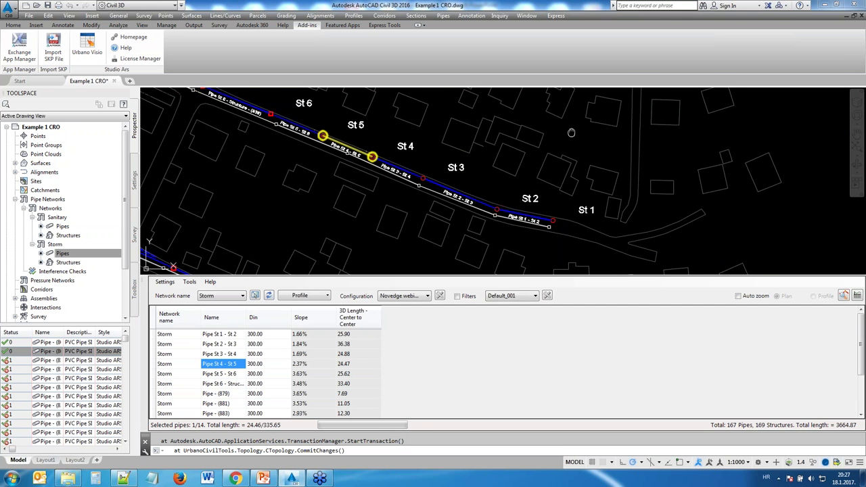
# - List the storm pipes from Pipe - (894) to Pipe - (906) as an element sequence between start and ending structures on the northern branch
pyautogui.moveTo(571, 133)
pyautogui.mouseDown(button='middle')
pyautogui.moveTo(570, 150)
pyautogui.moveTo(478, 257)
pyautogui.mouseUp(button='middle')
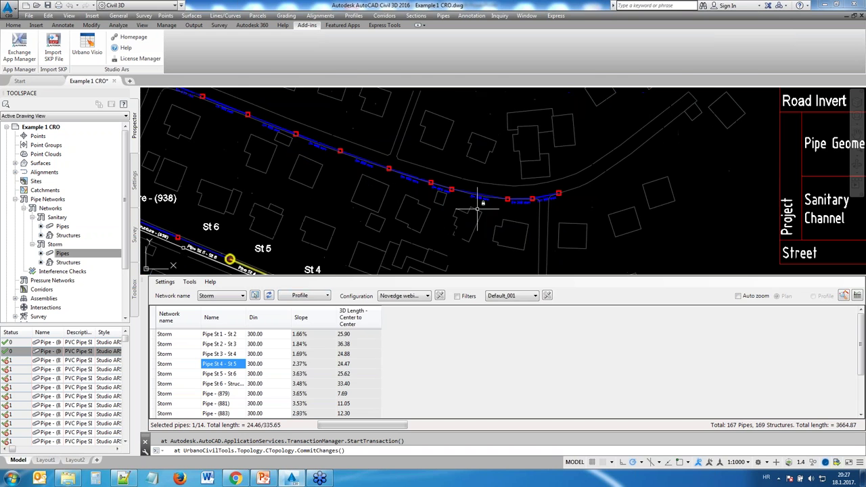
pyautogui.click(327, 296)
pyautogui.click(316, 362)
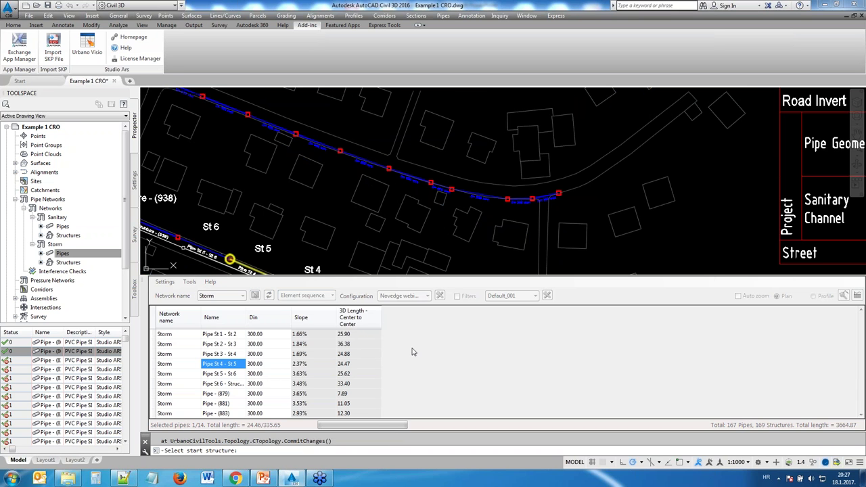
pyautogui.click(298, 135)
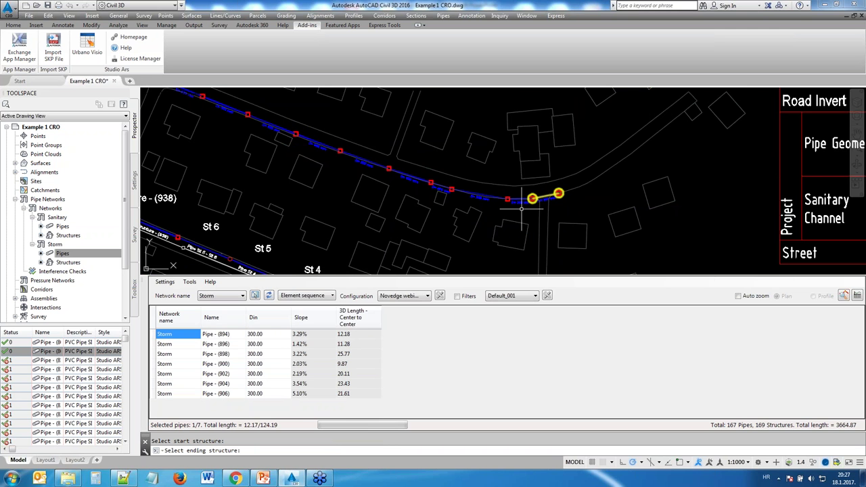
# - Change the four pipes from Pipe - (894) to Pipe - (900) to the 225 mm PVC Pipe from the catalog
pyautogui.scroll(5, 524, 207)
pyautogui.scroll(-4, 289, 179)
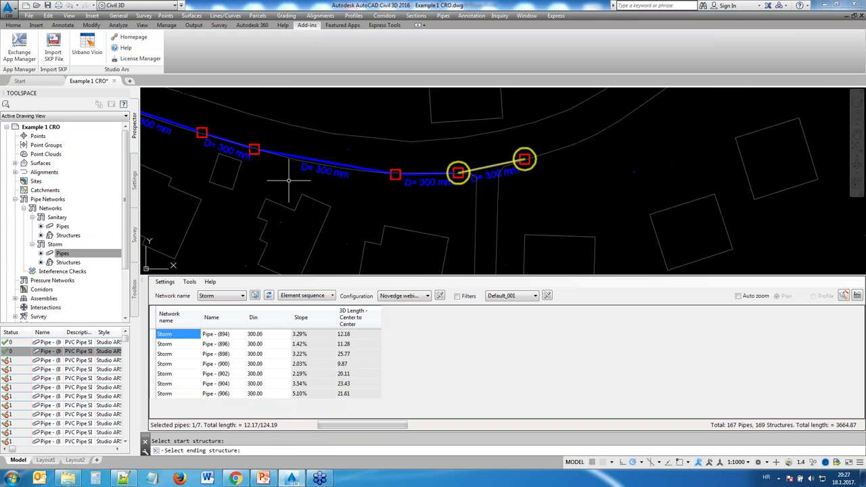
pyautogui.moveTo(280, 183); pyautogui.dragTo(485, 225, button='middle')
pyautogui.moveTo(260, 334); pyautogui.dragTo(264, 367)
pyautogui.rightClick(264, 366)
pyautogui.click(287, 334)
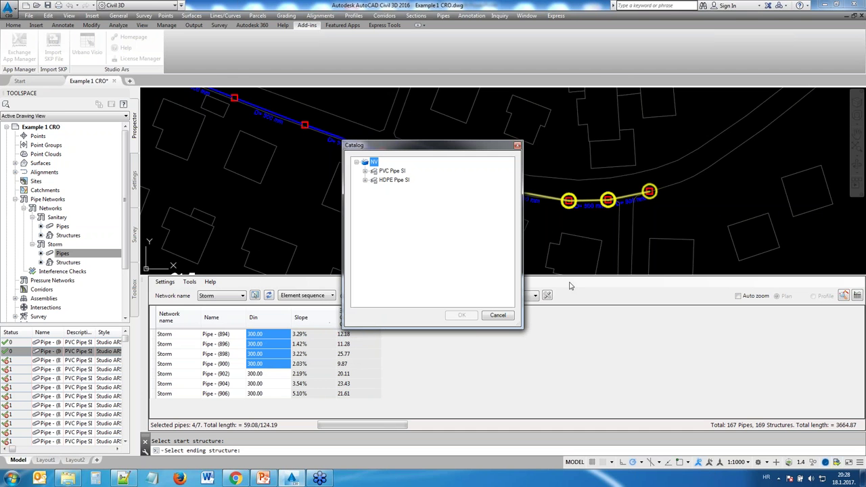
pyautogui.click(366, 172)
pyautogui.click(405, 244)
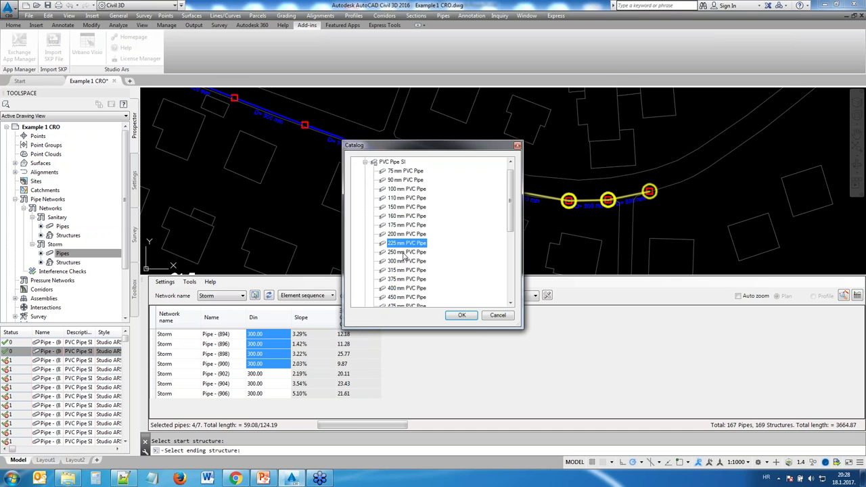
pyautogui.click(452, 316)
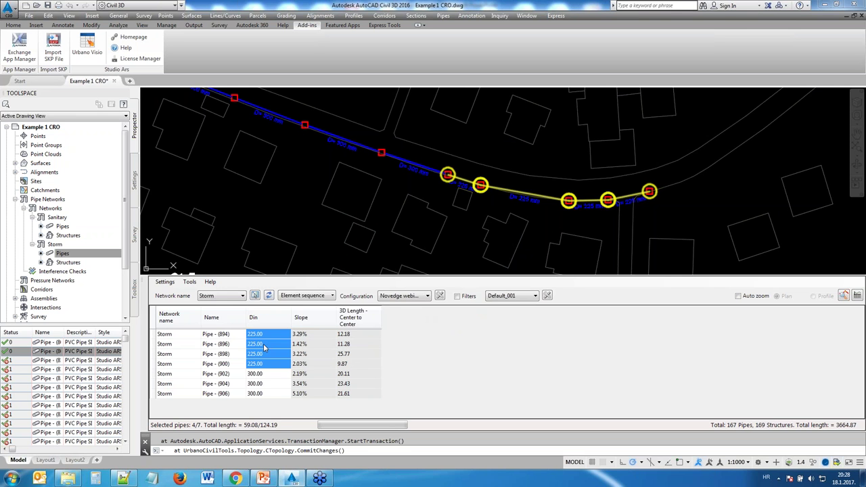
pyautogui.click(267, 365)
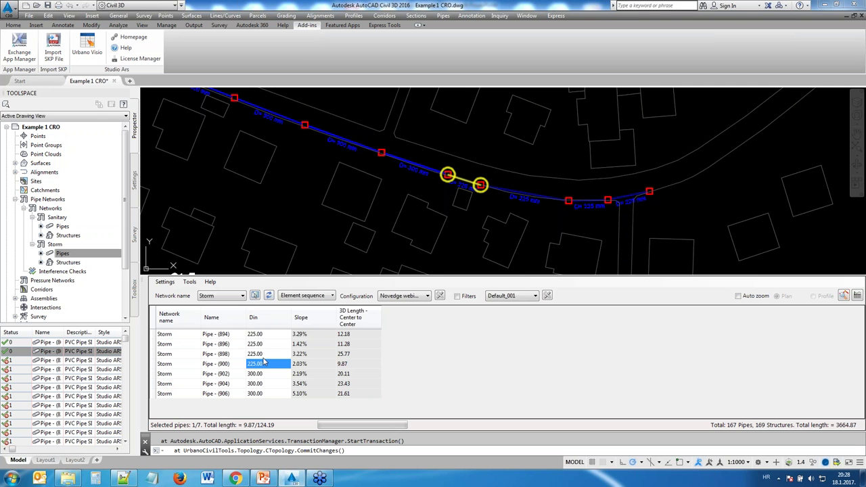
pyautogui.rightClick(265, 363)
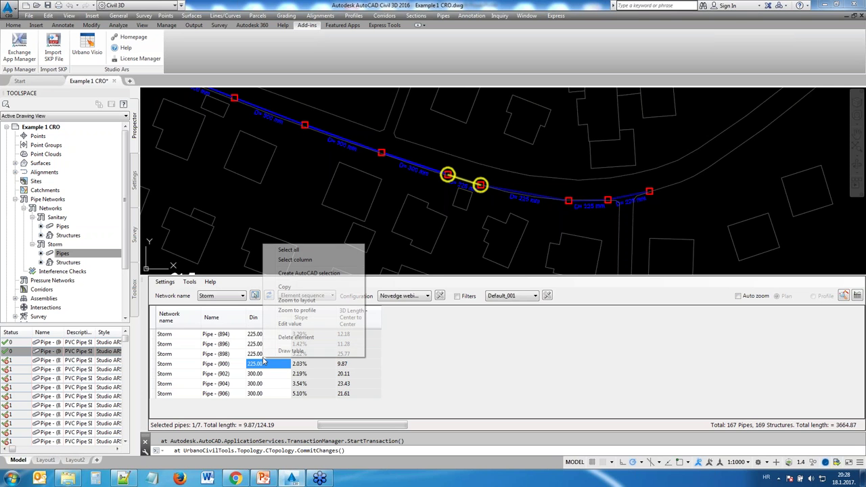
pyautogui.click(305, 311)
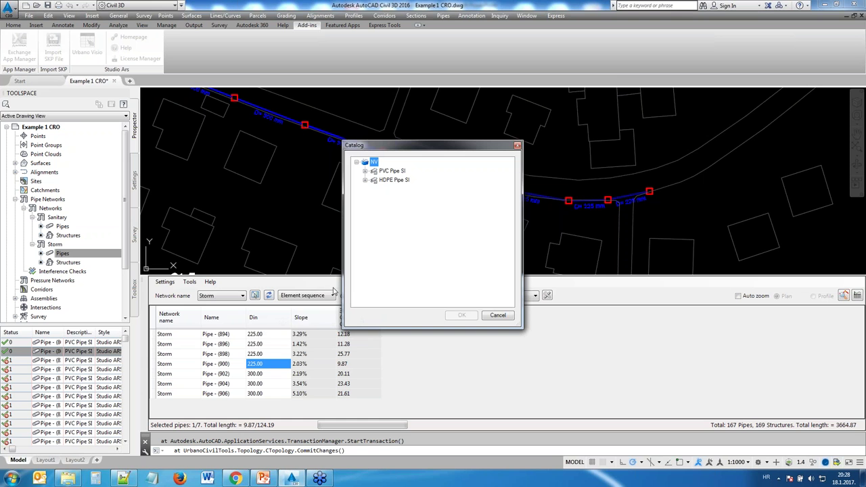
pyautogui.click(496, 317)
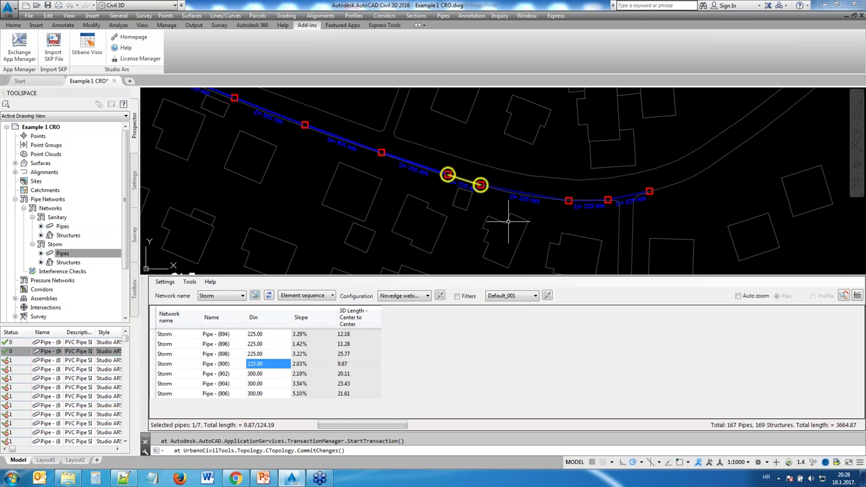
# - List the element sequence of storm pipes from the start of Pipe - (904) to the corner structure at the branch's northwest end
pyautogui.scroll(4, 557, 211)
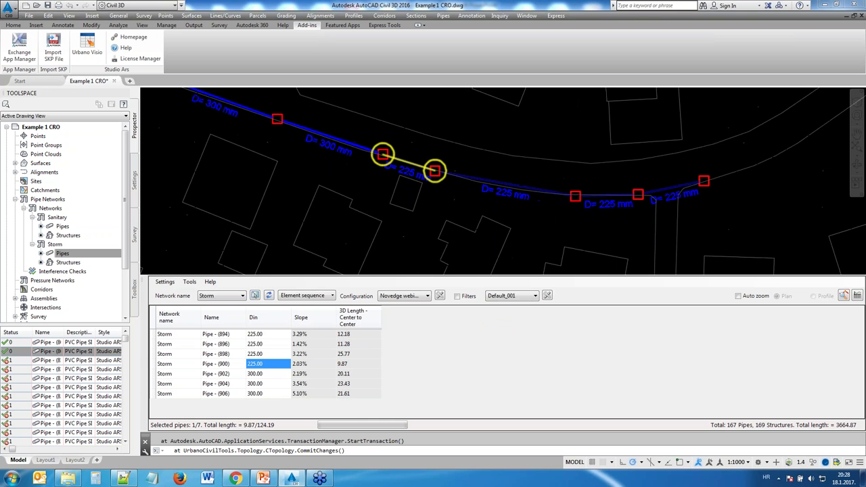
pyautogui.moveTo(243, 151); pyautogui.dragTo(372, 177, button='middle')
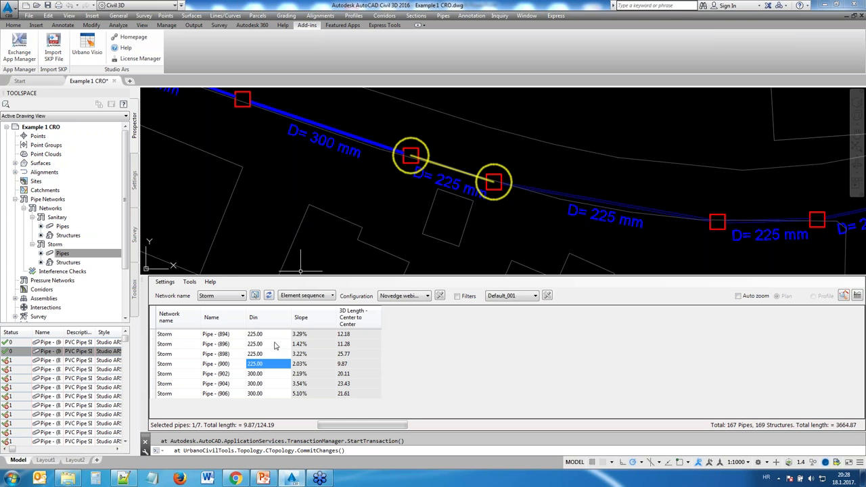
pyautogui.scroll(-2, 270, 271)
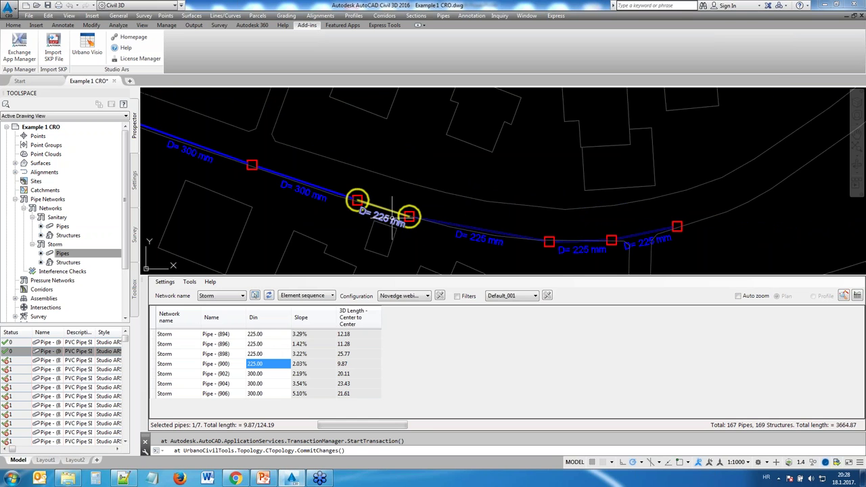
pyautogui.scroll(-1, 392, 216)
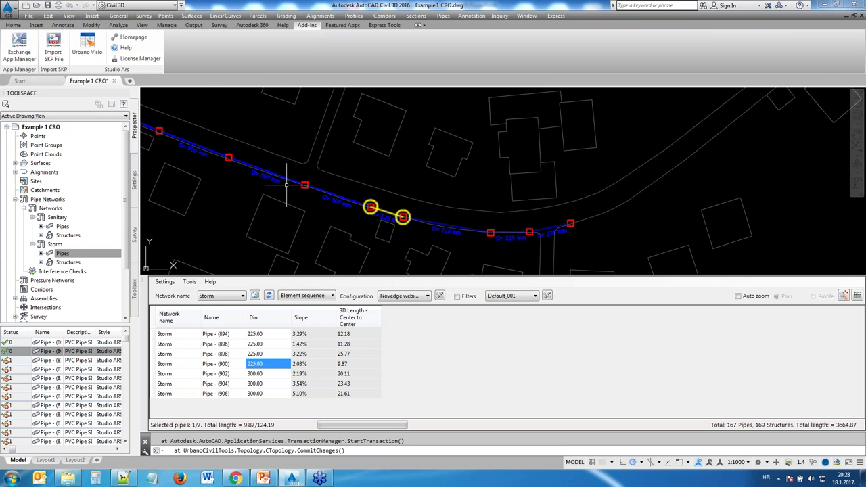
pyautogui.scroll(-2, 286, 184)
pyautogui.scroll(-3, 286, 184)
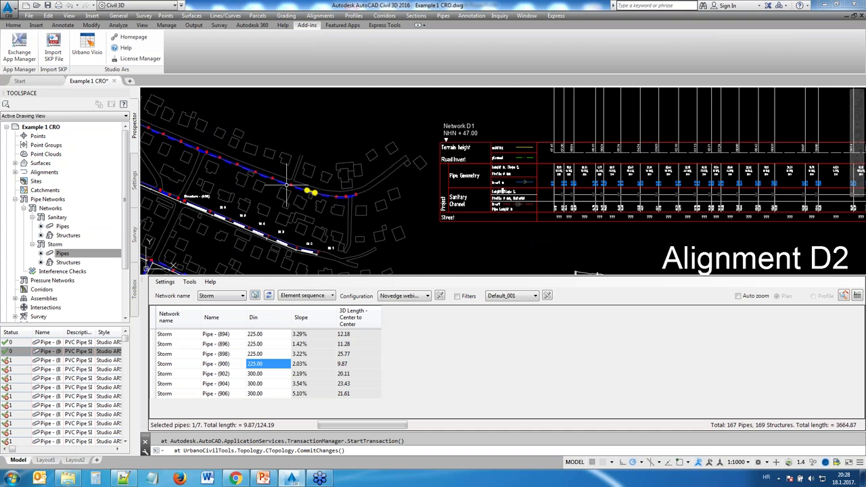
pyautogui.moveTo(255, 189); pyautogui.dragTo(406, 226, button='middle')
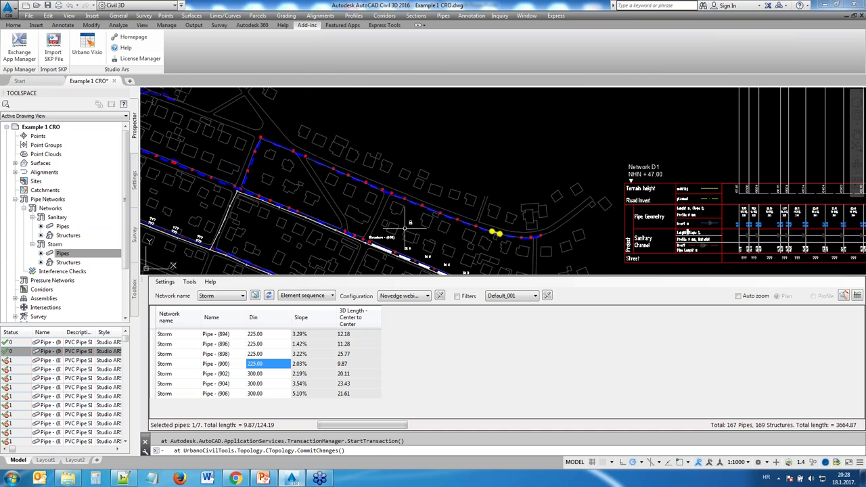
pyautogui.press('Return')
pyautogui.click(476, 226)
pyautogui.click(261, 138)
# - Change the inner diameter of all pipes in the listed sequence to the 250 mm PVC Pipe from the catalog
pyautogui.click(259, 344)
pyautogui.rightClick(259, 345)
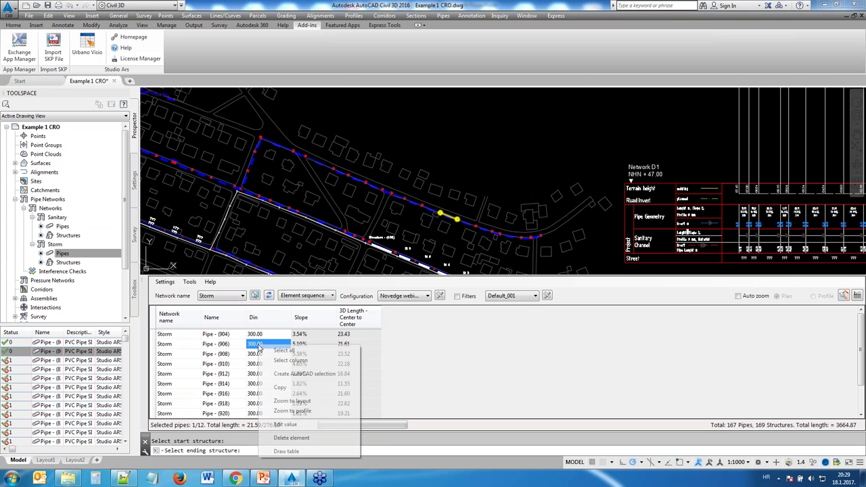
pyautogui.click(298, 361)
pyautogui.rightClick(269, 345)
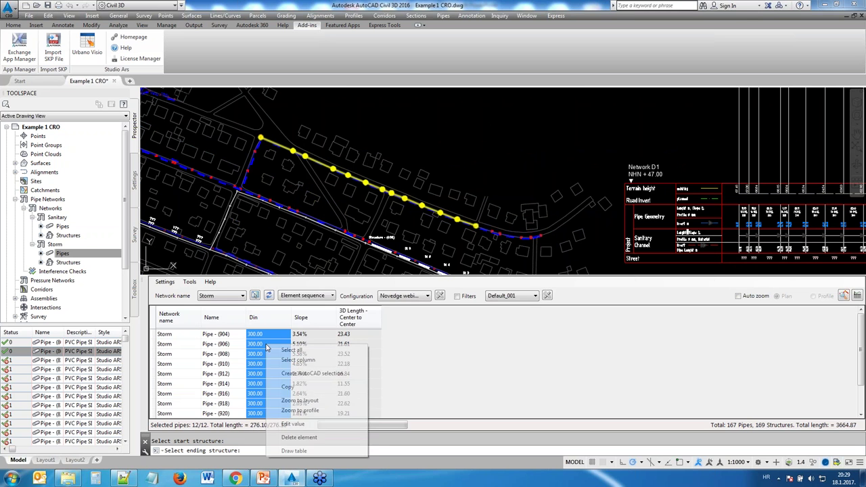
pyautogui.click(308, 423)
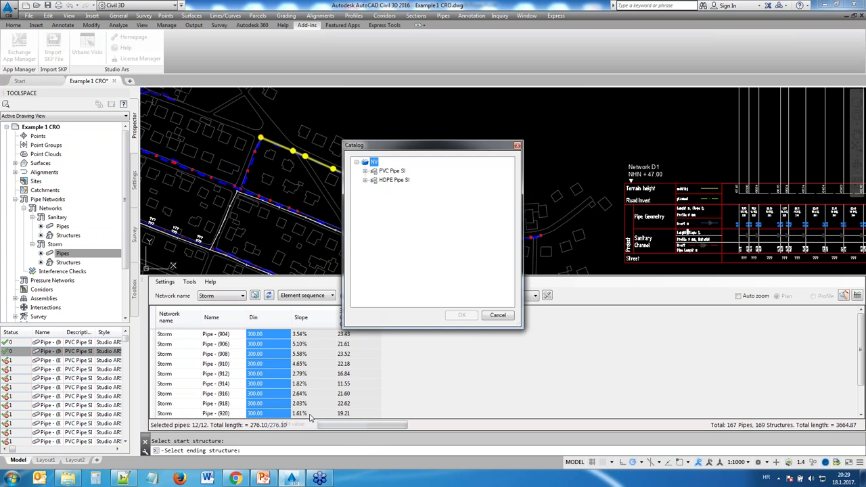
pyautogui.click(365, 171)
pyautogui.click(398, 244)
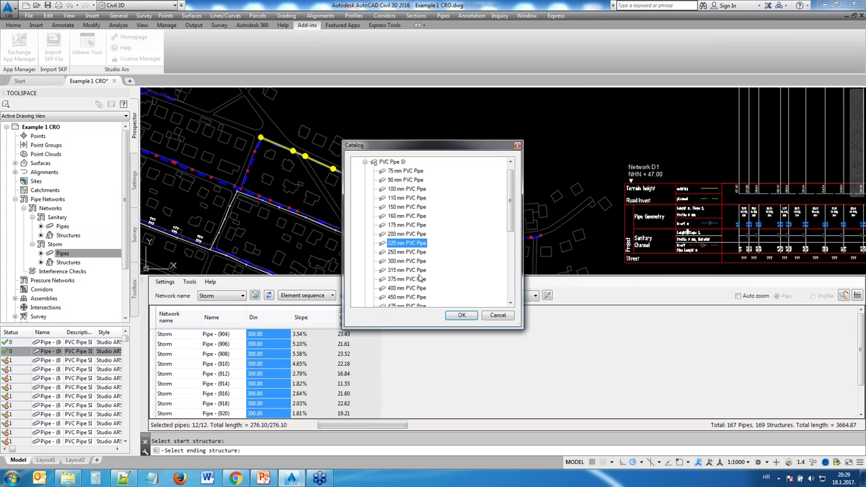
pyautogui.click(404, 252)
pyautogui.click(461, 315)
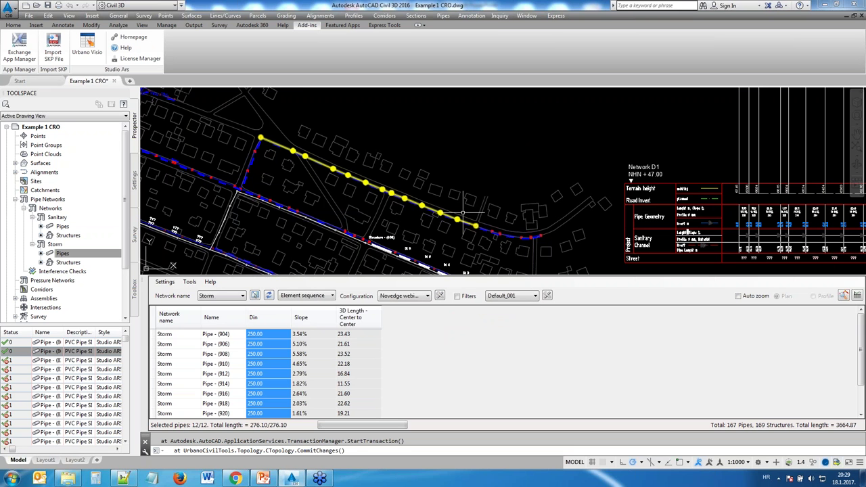
# - Examine the diameter labels along the resized storm branch in plan and locate Pipe - (914)
pyautogui.scroll(10, 464, 213)
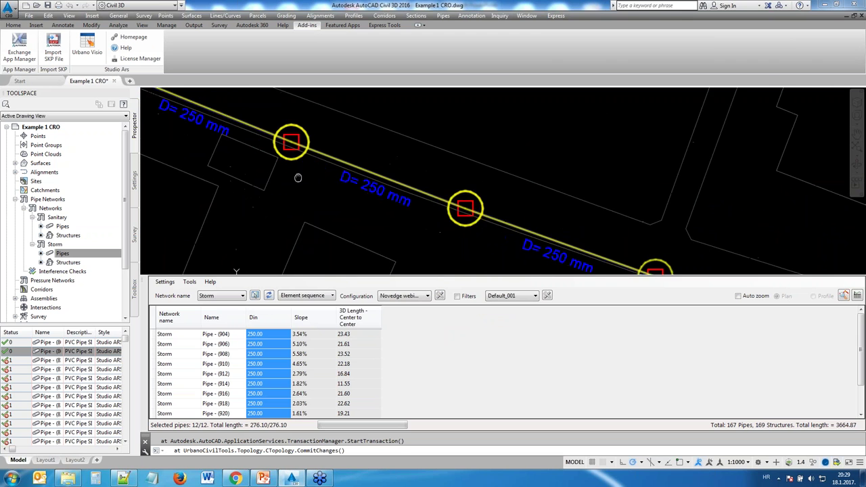
pyautogui.scroll(-3, 534, 156)
pyautogui.scroll(4, 467, 216)
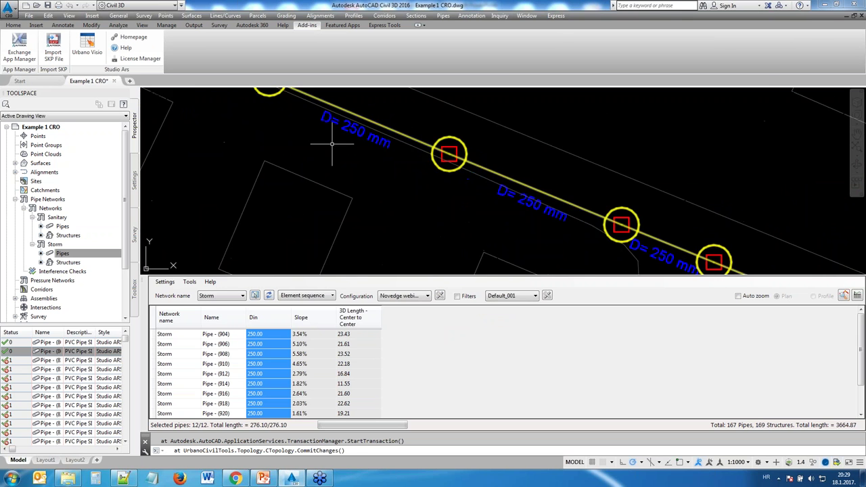
pyautogui.scroll(-3, 622, 191)
pyautogui.scroll(-3, 611, 183)
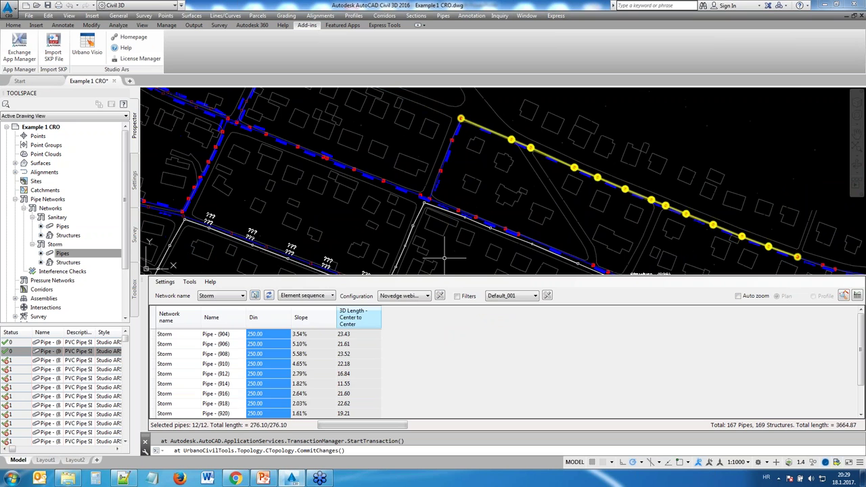
pyautogui.click(659, 203)
pyautogui.scroll(-5, 731, 218)
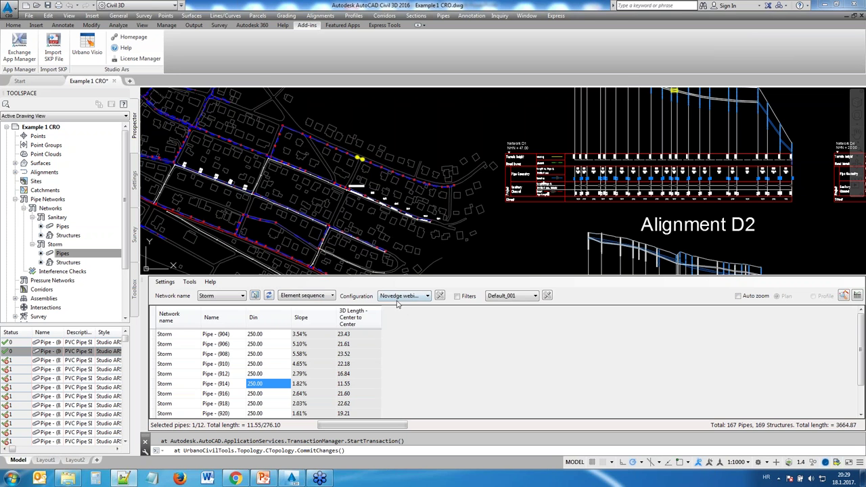
# - Review the pipe properties, custom parameters and expressions available for the Novedge webinar table configuration
pyautogui.click(440, 297)
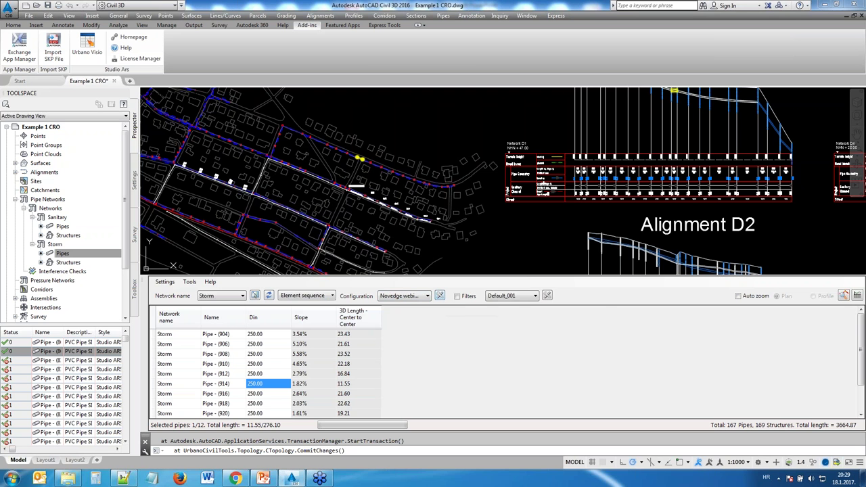
pyautogui.click(384, 305)
pyautogui.click(298, 201)
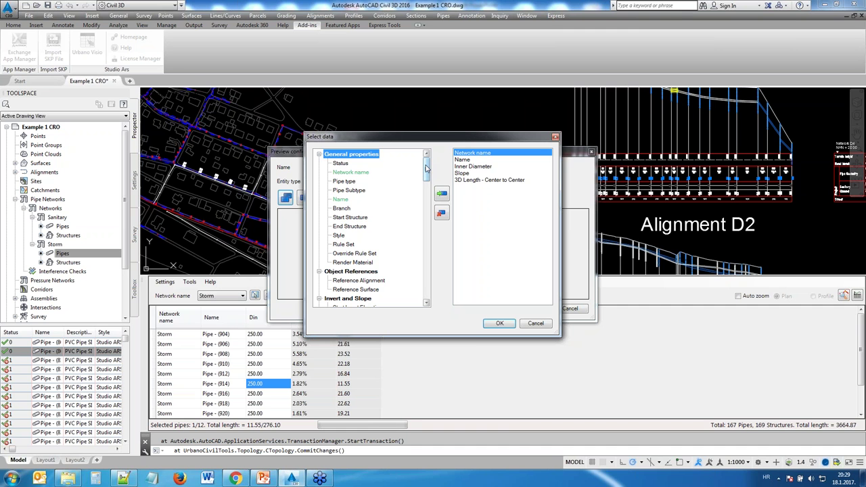
pyautogui.moveTo(426, 168); pyautogui.dragTo(428, 274)
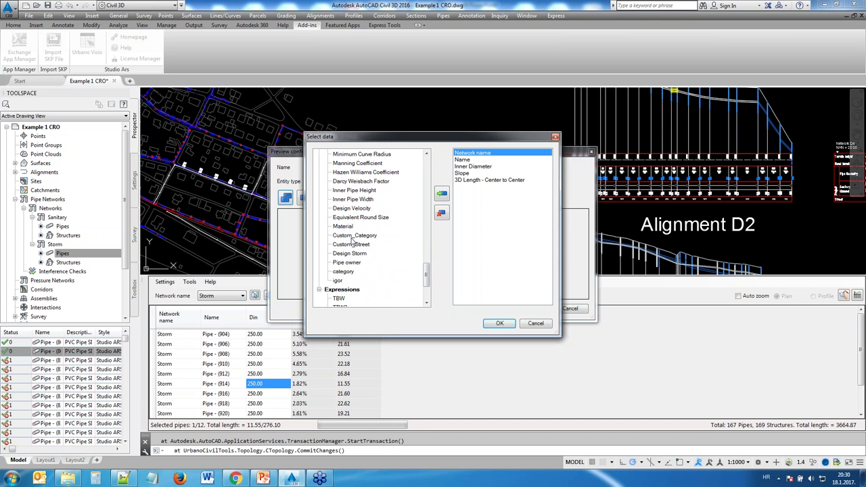
pyautogui.scroll(-3, 426, 274)
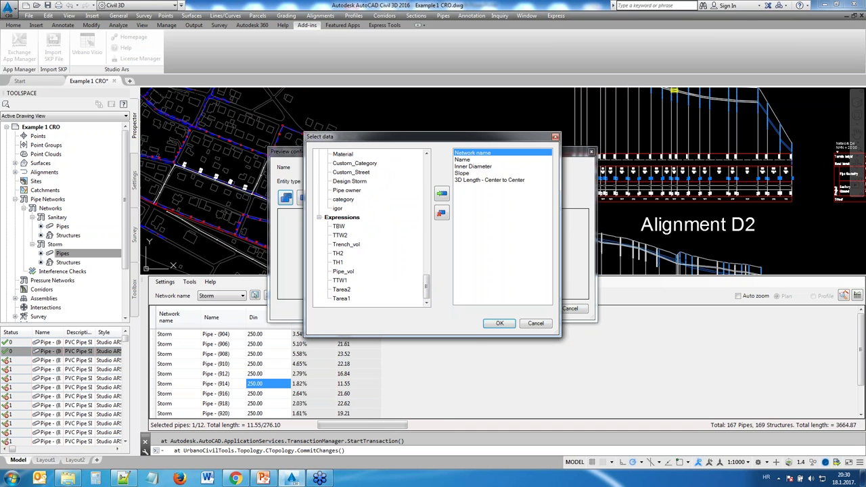
pyautogui.click(538, 324)
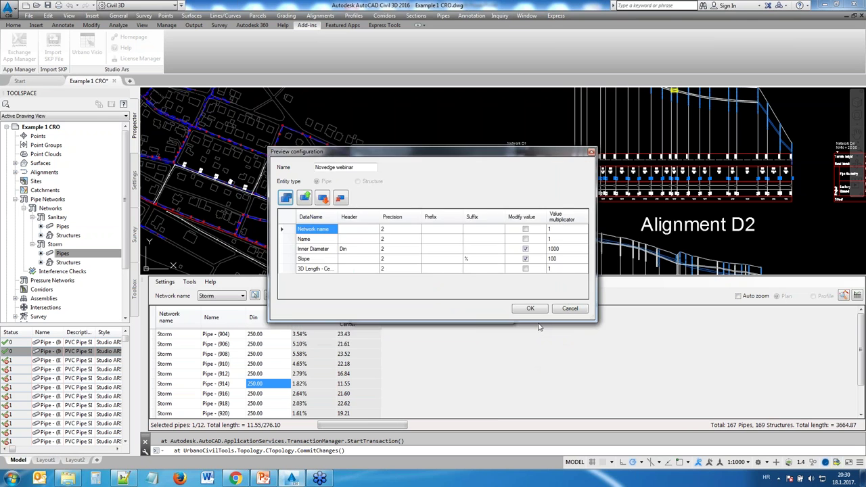
pyautogui.click(571, 309)
pyautogui.click(498, 315)
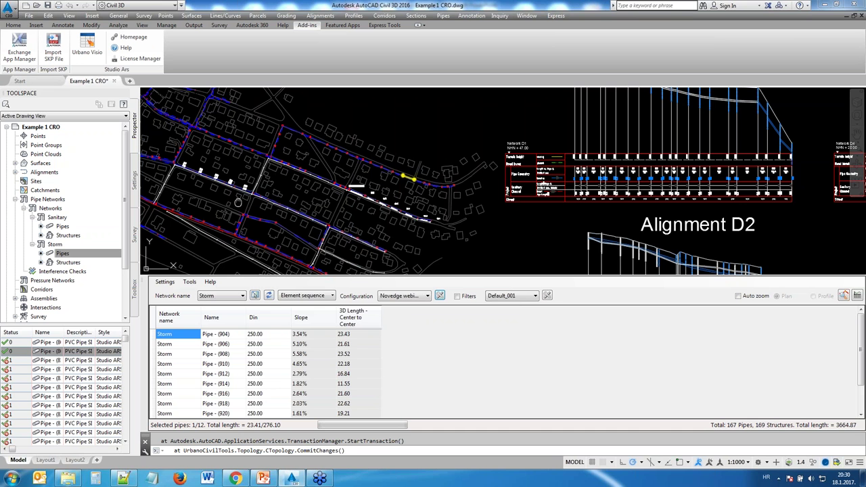
# - List the storm pipes from Pipe - (828) to Pipe - (836), along the street labelled ???, as an element sequence
pyautogui.scroll(4, 409, 177)
pyautogui.scroll(3, 449, 136)
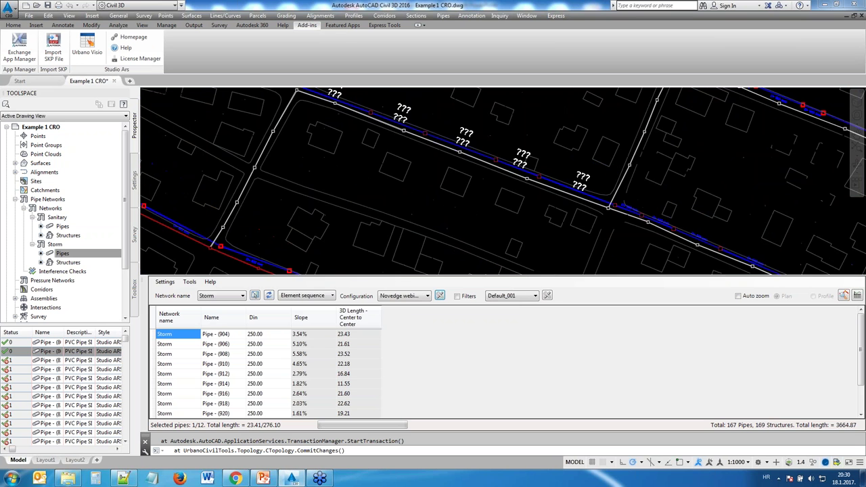
pyautogui.moveTo(505, 233); pyautogui.dragTo(473, 236, button='middle')
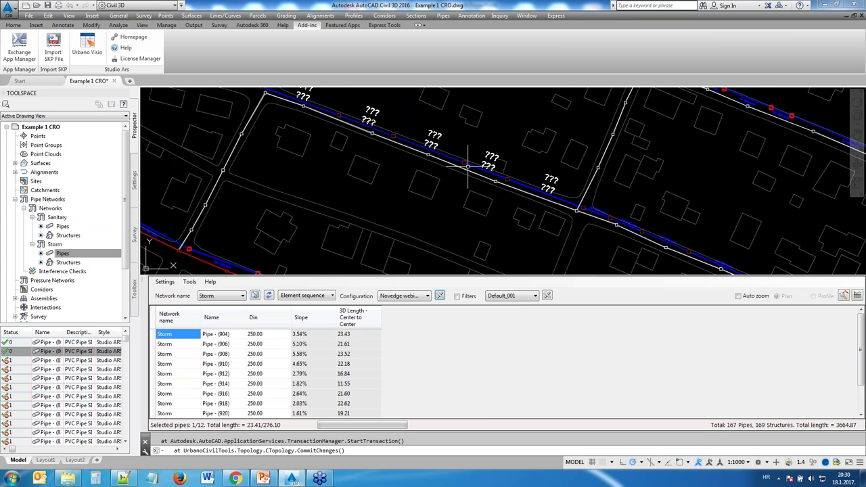
pyautogui.click(307, 295)
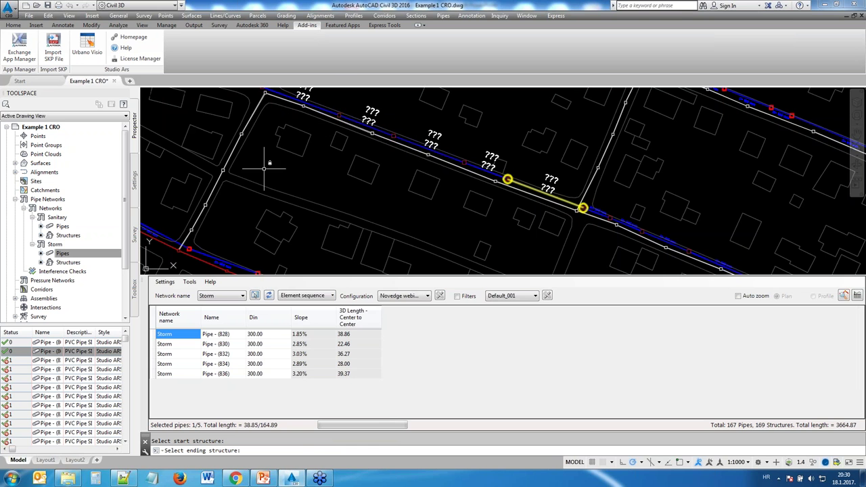
pyautogui.moveTo(316, 160)
pyautogui.mouseDown(button='middle')
pyautogui.moveTo(324, 166)
pyautogui.moveTo(324, 210)
pyautogui.mouseUp(button='middle')
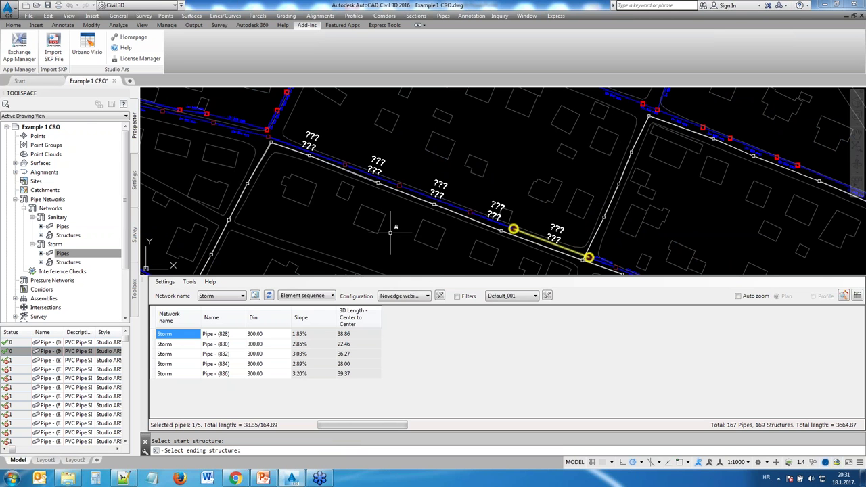
# - Add the Custom_Category property to the data of the Novedge webinar pipe configuration
pyautogui.click(440, 295)
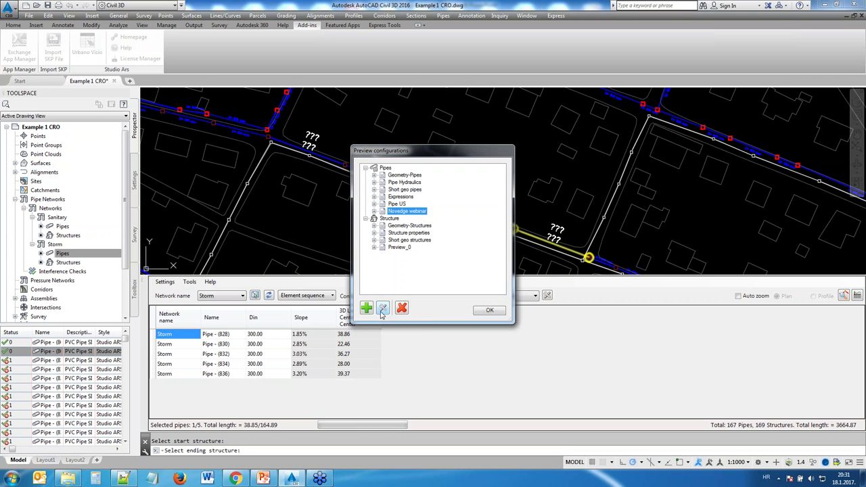
pyautogui.click(383, 310)
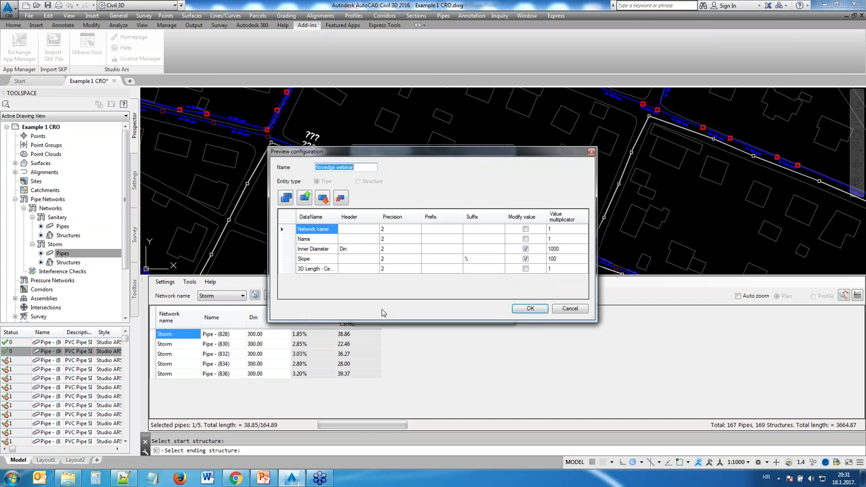
pyautogui.click(287, 198)
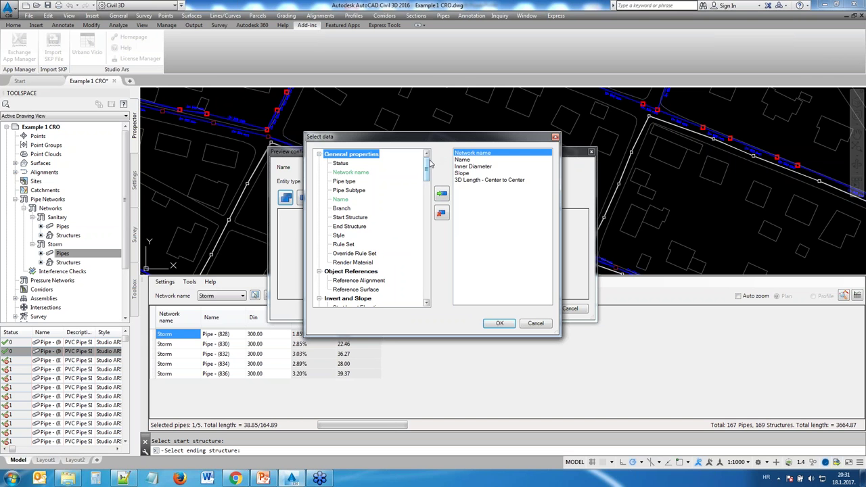
pyautogui.moveTo(427, 163); pyautogui.dragTo(427, 269)
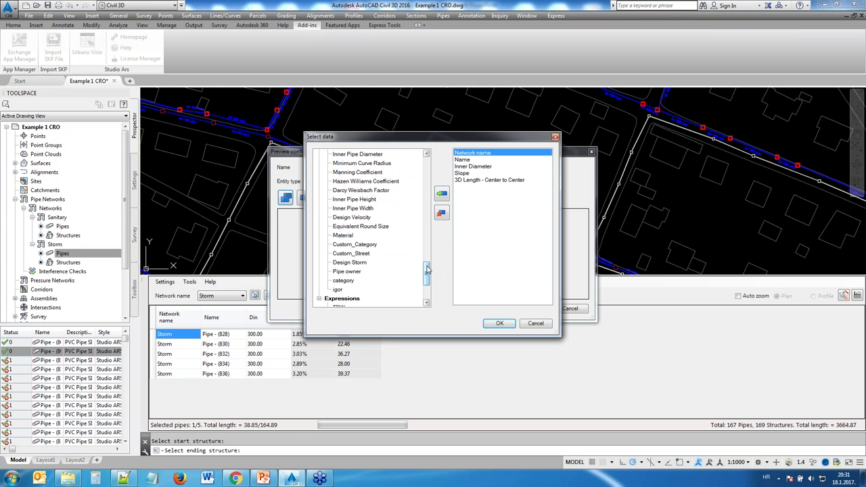
pyautogui.click(363, 248)
pyautogui.scroll(2, 363, 248)
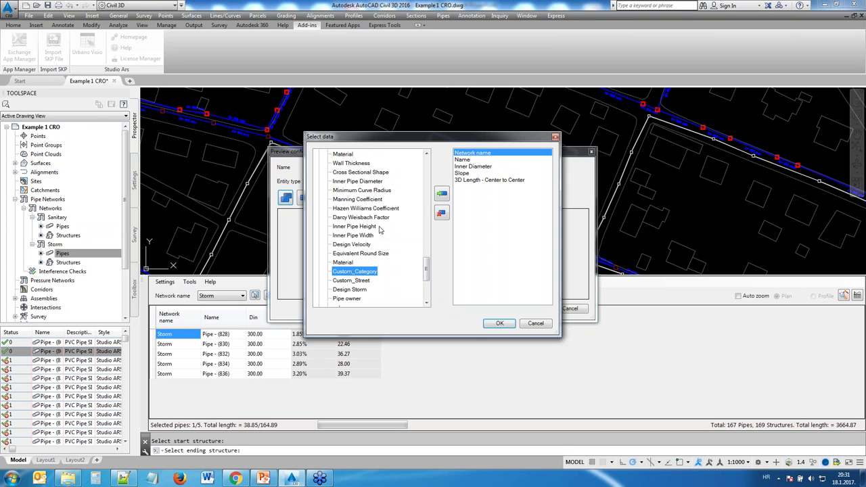
pyautogui.scroll(-2, 375, 207)
pyautogui.click(443, 194)
# - Add the Custom_Street property to the same configuration and apply it to the pipe table
pyautogui.click(365, 255)
pyautogui.click(441, 194)
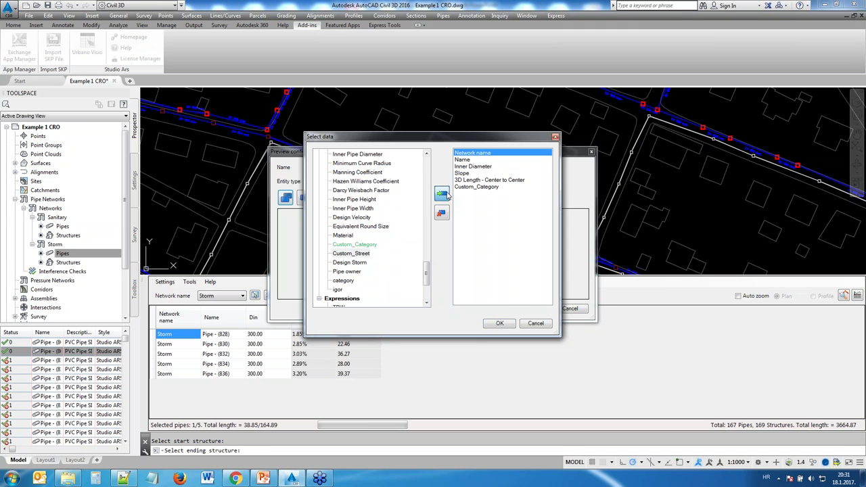
pyautogui.click(499, 323)
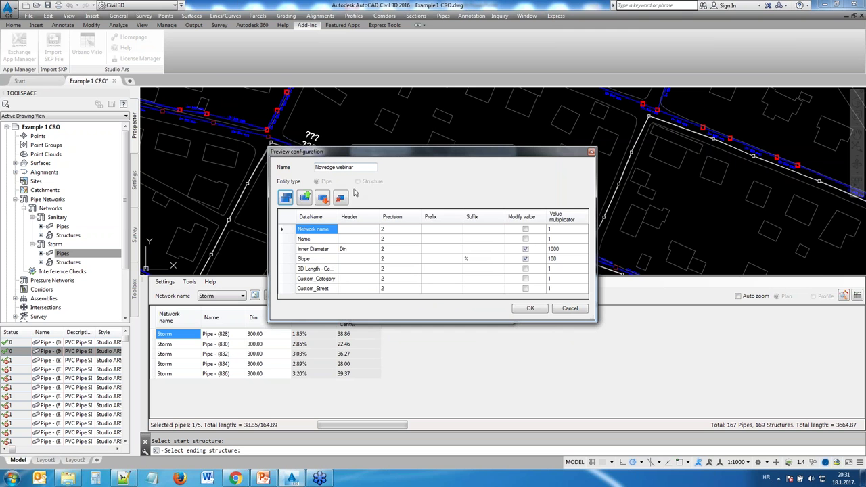
pyautogui.click(531, 309)
pyautogui.click(423, 213)
pyautogui.click(488, 310)
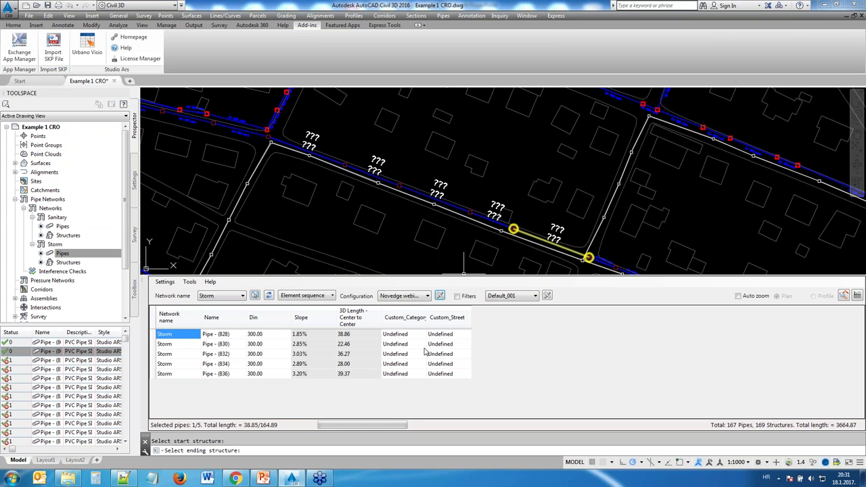
# - Set Custom_Category to "Existing" for all five listed storm pipes
pyautogui.moveTo(406, 334); pyautogui.dragTo(404, 375)
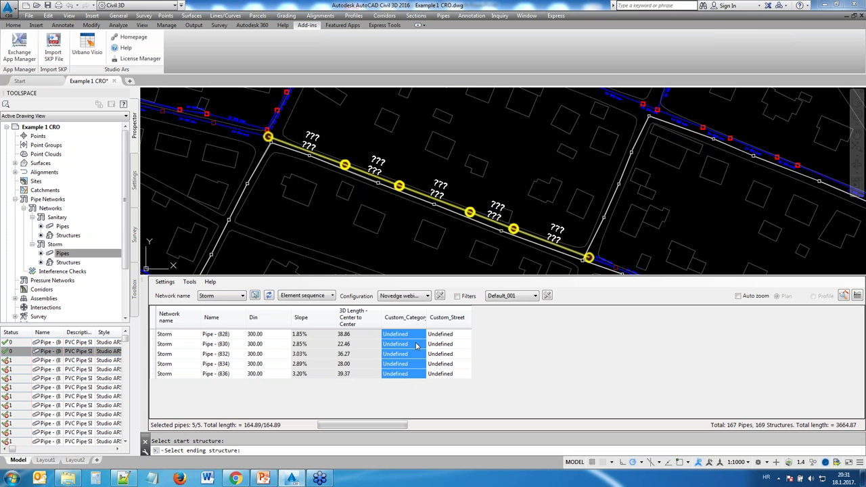
pyautogui.rightClick(410, 345)
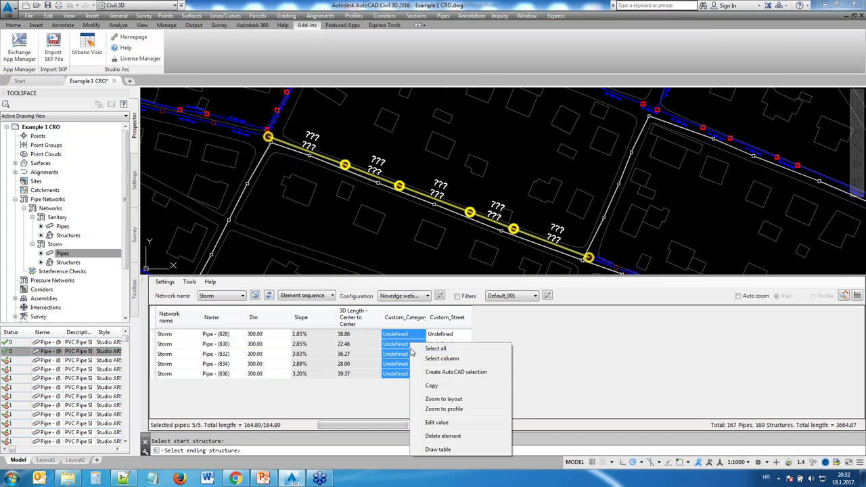
pyautogui.click(437, 423)
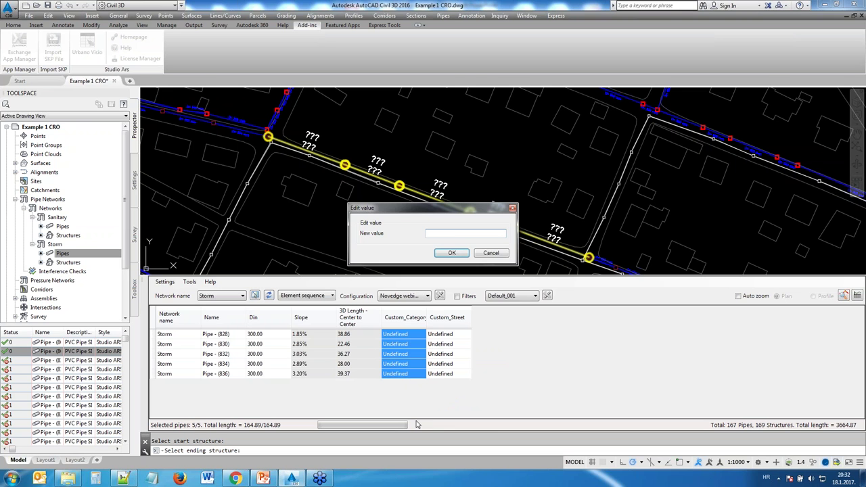
pyautogui.write('existing')
pyautogui.press('Home')
pyautogui.press('Delete')
pyautogui.write('E')
pyautogui.press('Return')
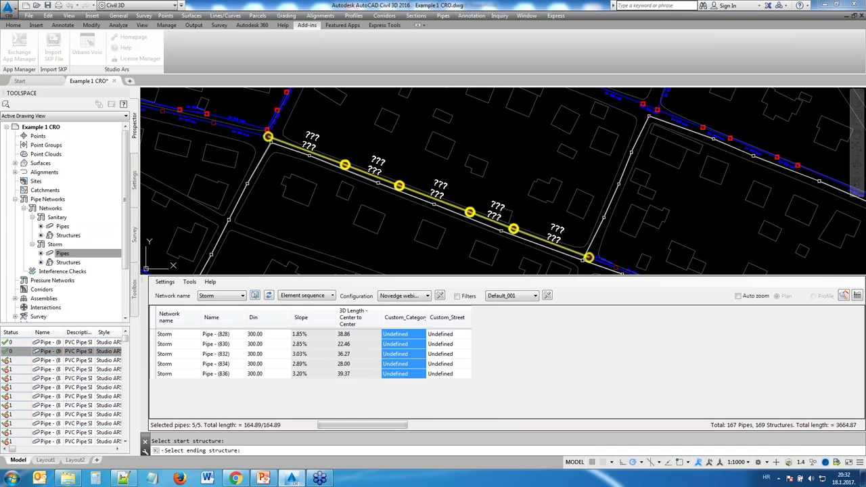
# - Set Custom_Street to "Main str." for all five listed storm pipes
pyautogui.moveTo(426, 317)
pyautogui.mouseDown()
pyautogui.moveTo(435, 317)
pyautogui.moveTo(459, 374)
pyautogui.mouseUp()
pyautogui.rightClick(452, 362)
pyautogui.click(475, 328)
pyautogui.write('Main str.')
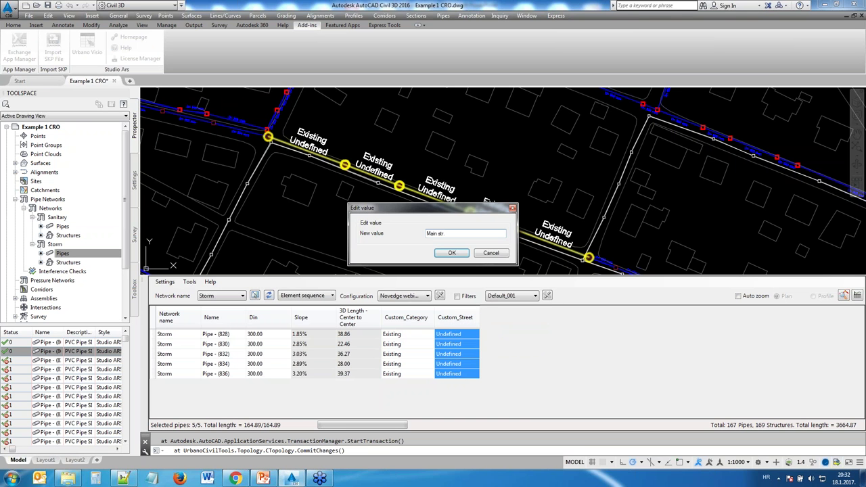
pyautogui.press('Return')
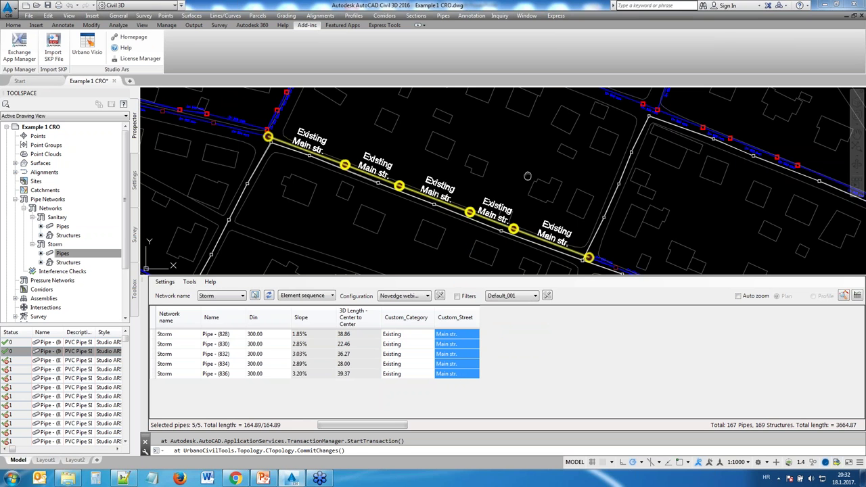
pyautogui.moveTo(450, 222)
pyautogui.mouseDown(button='middle')
pyautogui.moveTo(407, 199)
pyautogui.moveTo(450, 162)
pyautogui.mouseUp(button='middle')
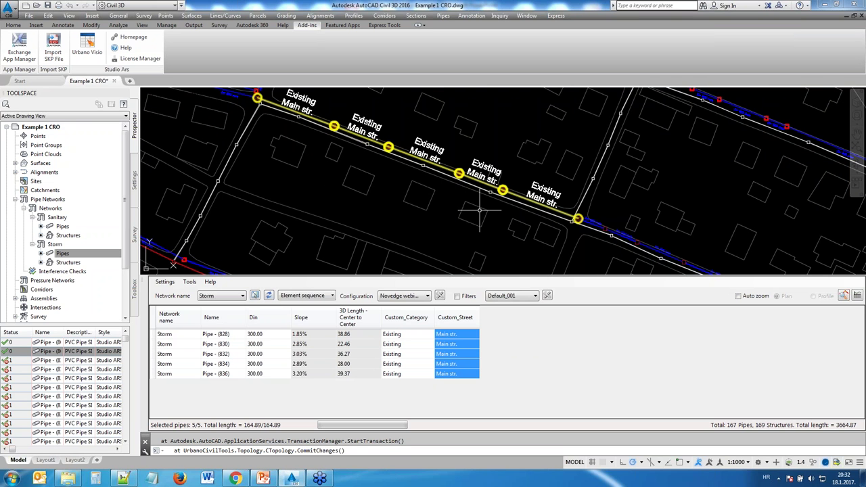
pyautogui.moveTo(413, 207)
# - Draw a table of all five listed pipes' data in the plan, in the block just southwest of the pipe sequence
pyautogui.click(452, 345)
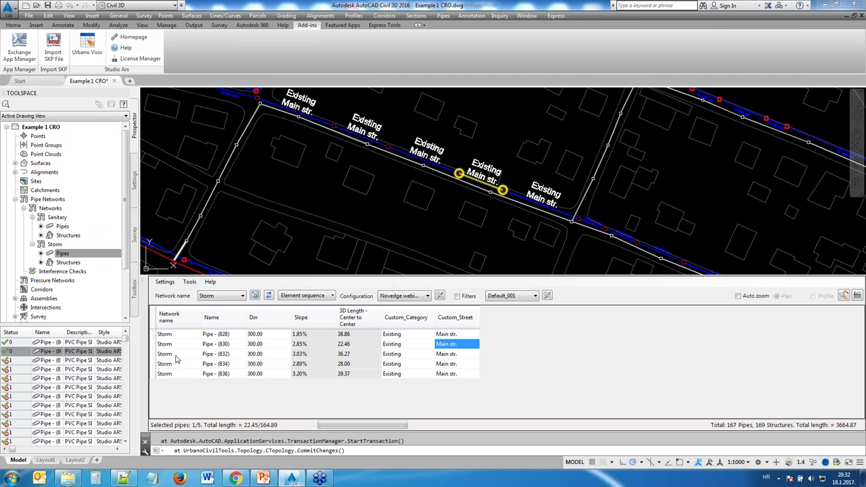
pyautogui.click(169, 334)
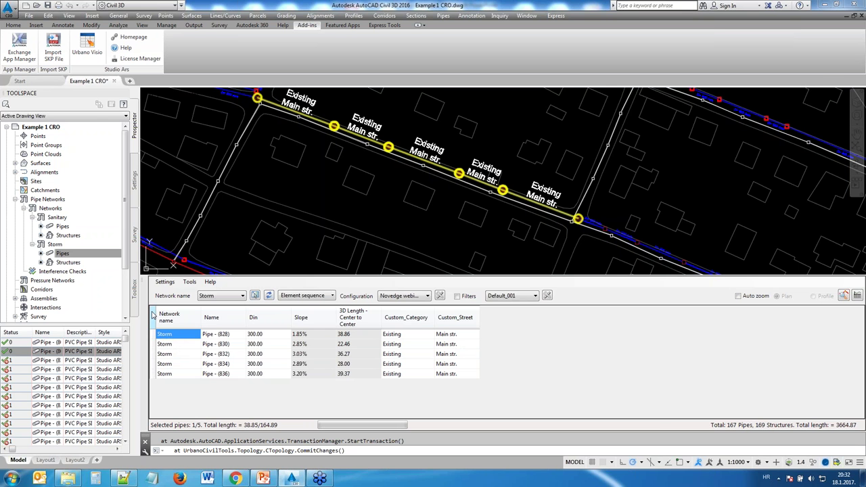
pyautogui.rightClick(279, 346)
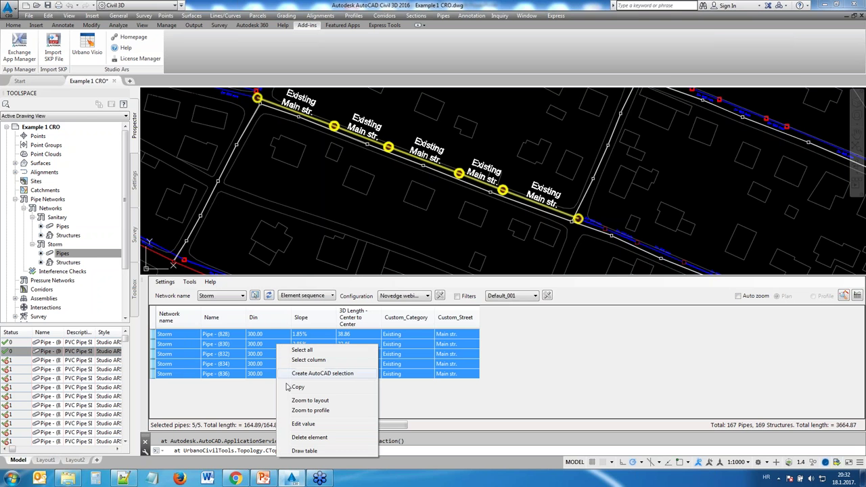
pyautogui.click(305, 450)
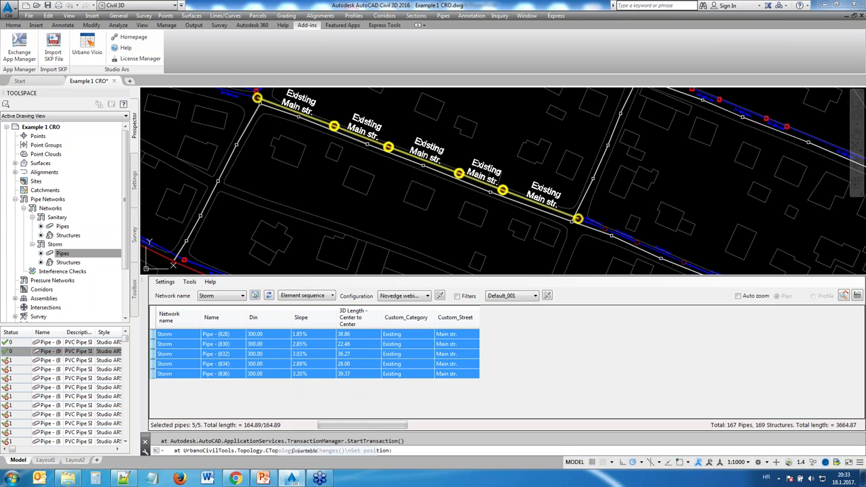
pyautogui.click(225, 199)
pyautogui.moveTo(498, 244); pyautogui.dragTo(538, 198, button='middle')
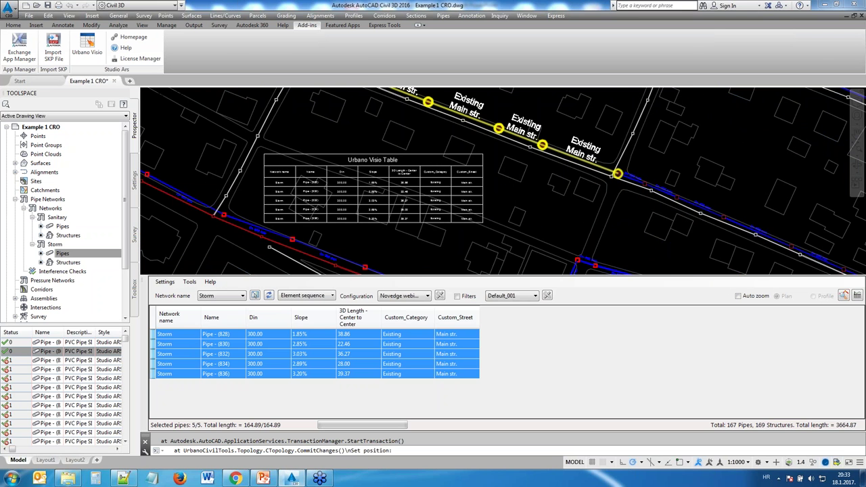
pyautogui.scroll(2, 492, 177)
pyautogui.moveTo(492, 177); pyautogui.dragTo(560, 162, button='middle')
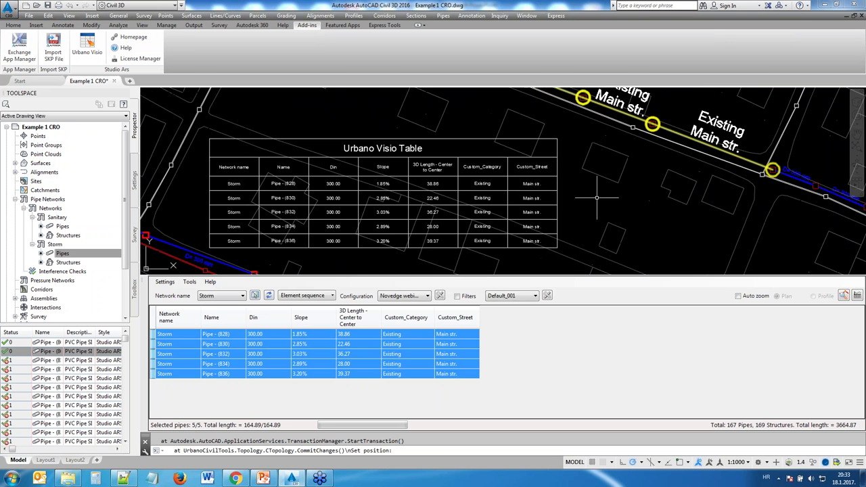
# - Insert an empty row below the last row of the drawn pipe table
pyautogui.click(561, 163)
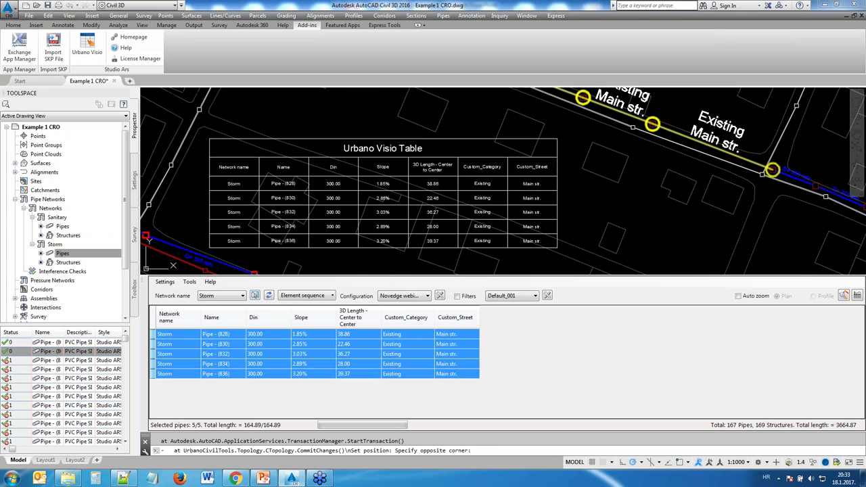
pyautogui.click(532, 184)
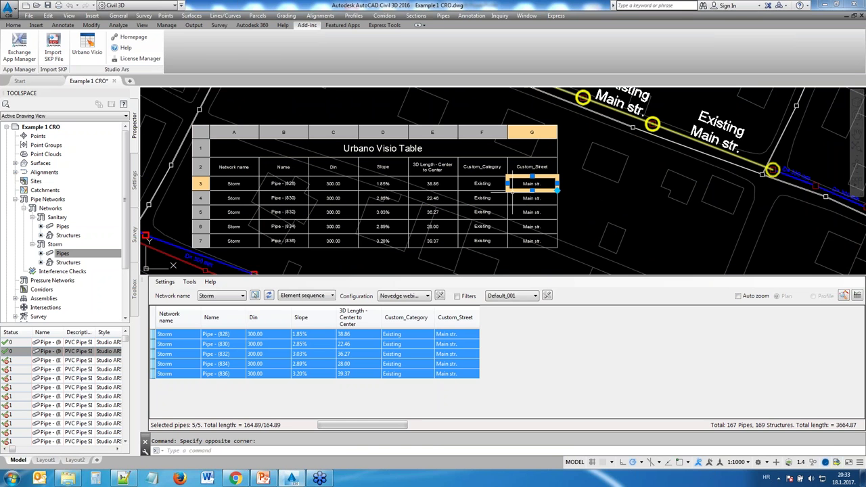
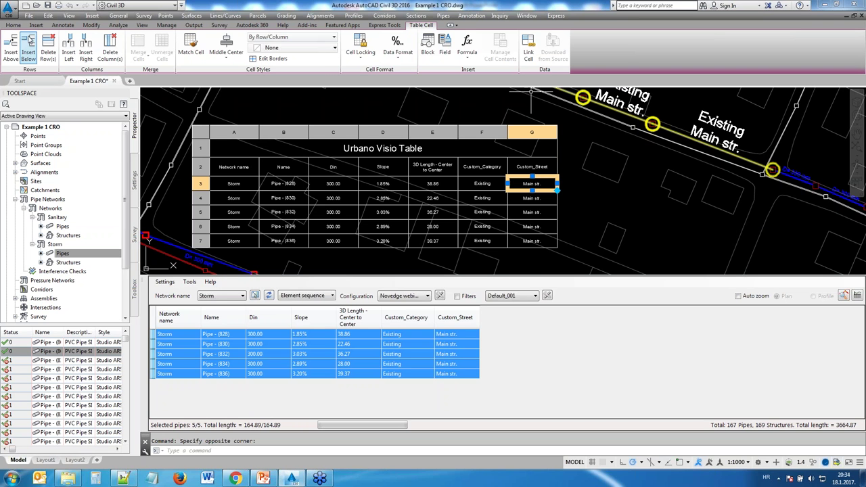
pyautogui.click(200, 241)
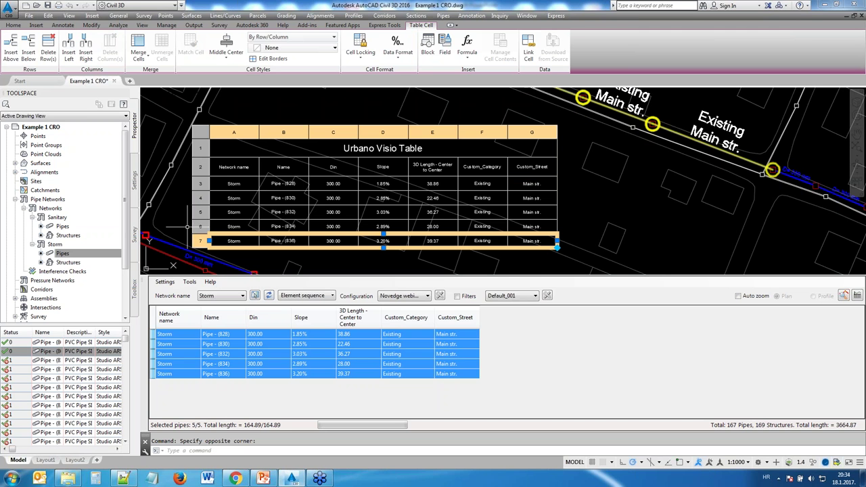
pyautogui.click(29, 43)
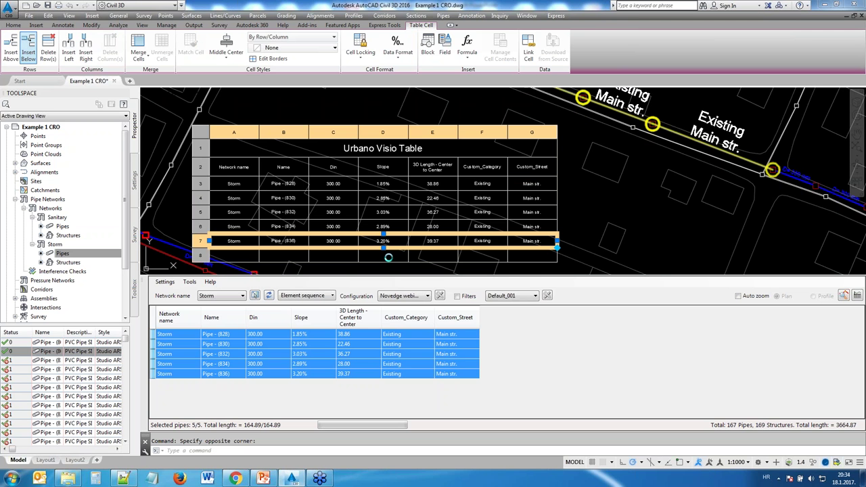
# - Add a sum formula over cells E3:E7 in the new row's 3D length column
pyautogui.click(437, 255)
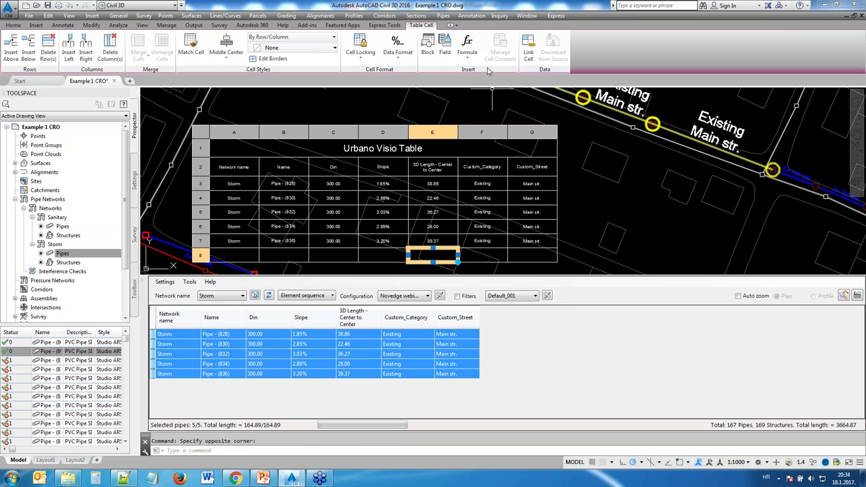
pyautogui.click(474, 50)
pyautogui.click(484, 119)
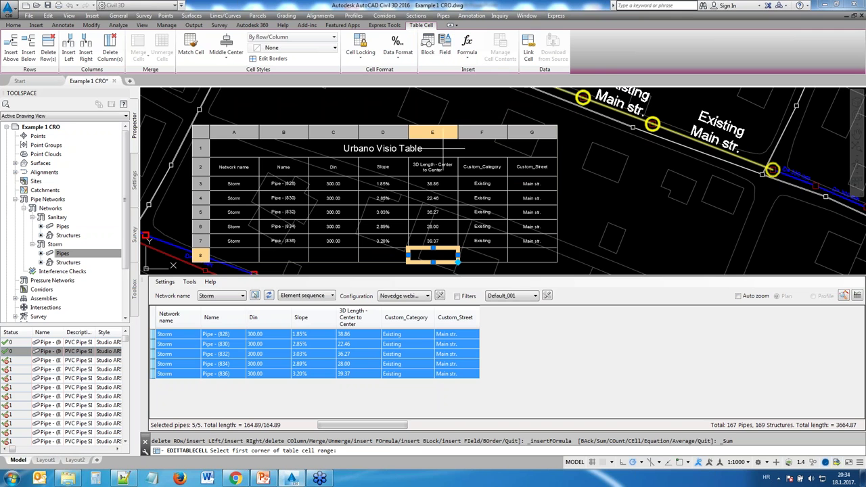
pyautogui.click(433, 185)
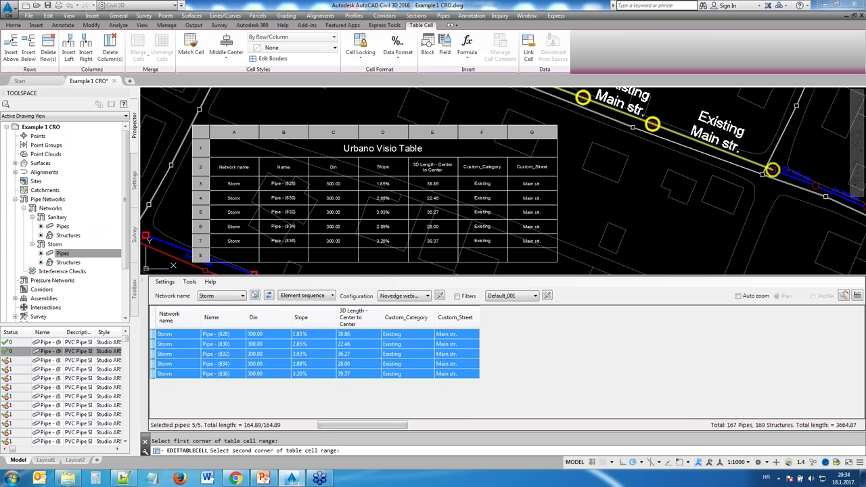
pyautogui.click(433, 240)
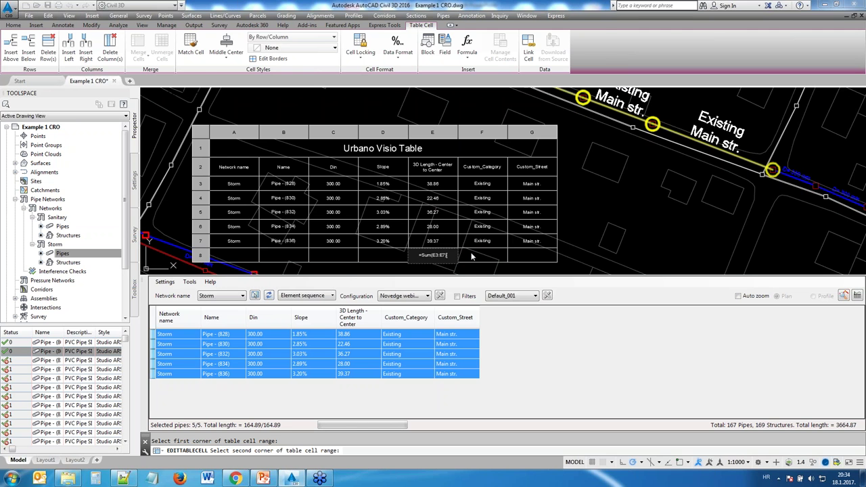
pyautogui.press('Return')
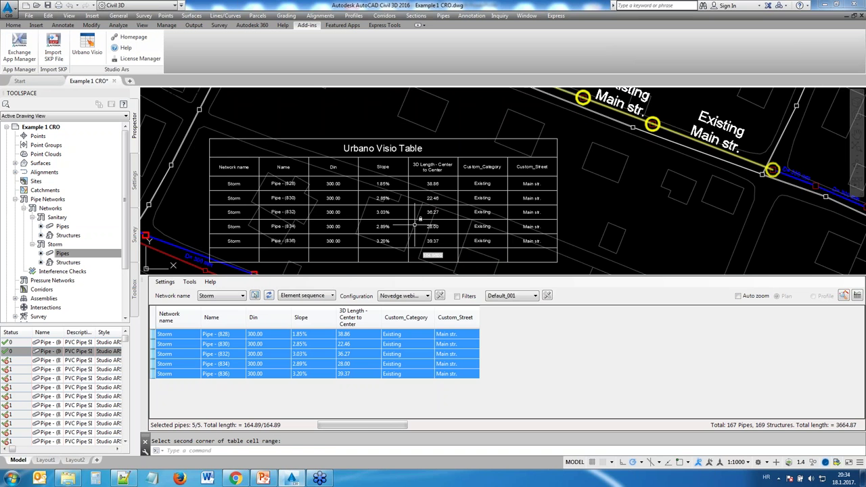
# - Examine the total in the 3D length column against the individual pipe lengths in the drawn table
pyautogui.scroll(3, 415, 224)
pyautogui.scroll(4, 427, 194)
pyautogui.scroll(4, 482, 243)
pyautogui.moveTo(482, 244); pyautogui.dragTo(456, 191, button='middle')
pyautogui.scroll(-1, 480, 125)
pyautogui.moveTo(481, 125); pyautogui.dragTo(471, 244, button='middle')
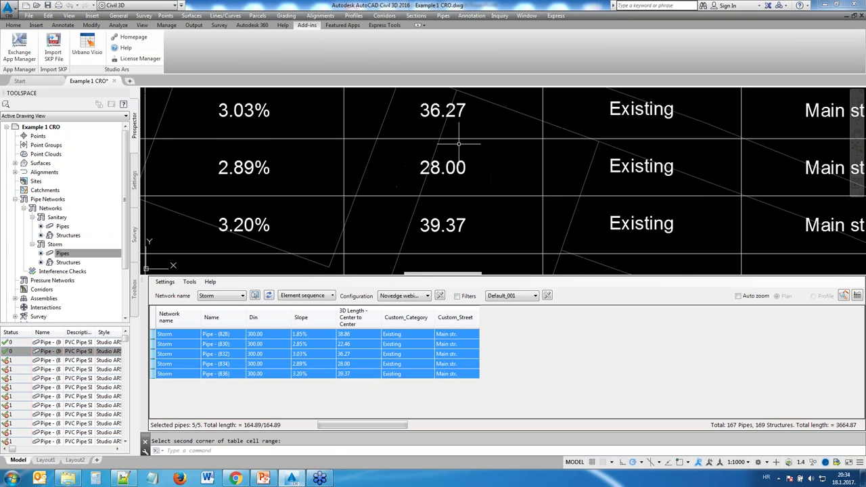
pyautogui.scroll(-4, 459, 144)
pyautogui.moveTo(460, 168); pyautogui.dragTo(456, 190, button='middle')
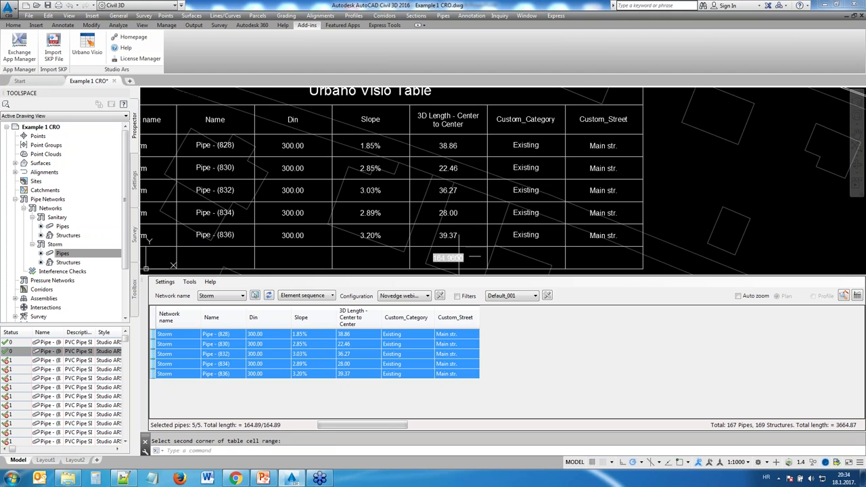
pyautogui.moveTo(427, 267); pyautogui.dragTo(445, 226, button='middle')
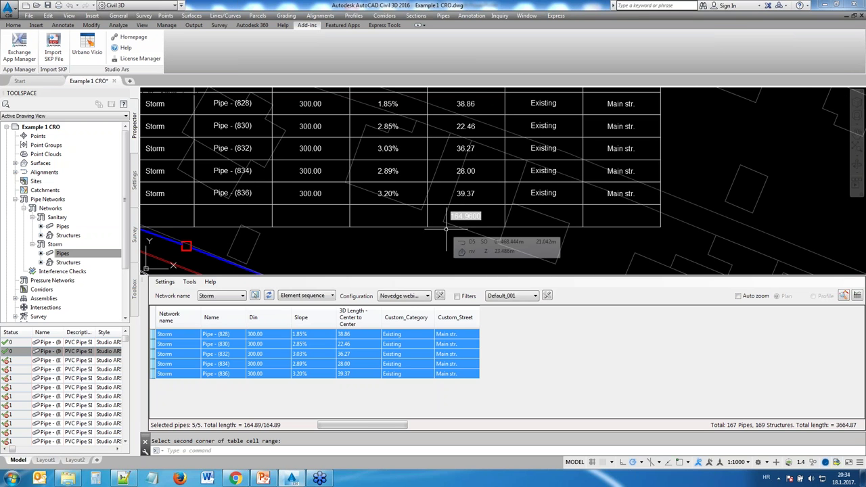
pyautogui.moveTo(465, 113); pyautogui.dragTo(428, 163, button='middle')
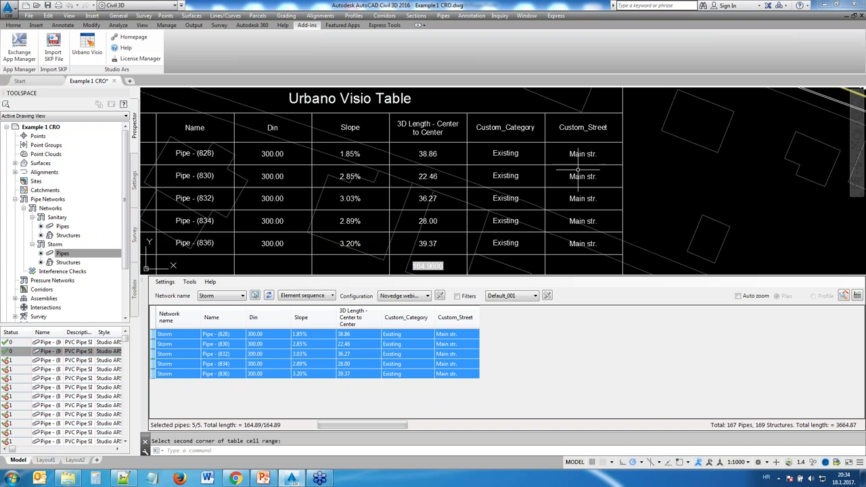
# - Set Custom_Category to "New" for Pipe - (828) and Pipe - (830)
pyautogui.scroll(-2, 617, 169)
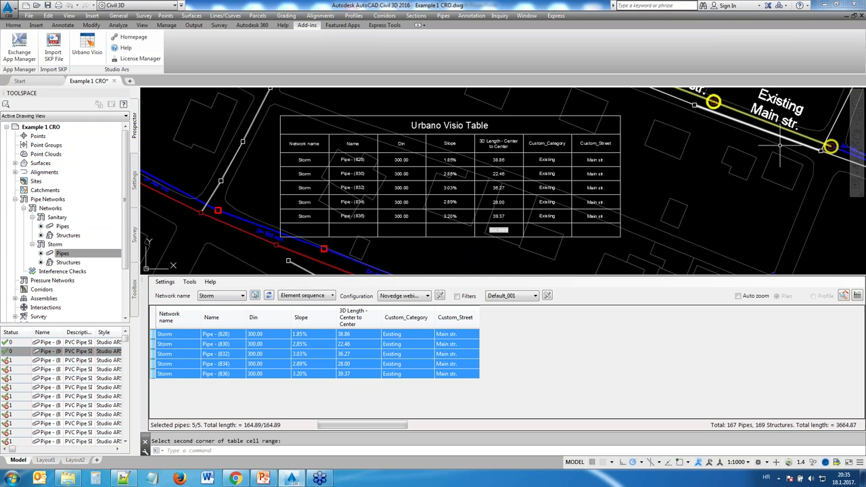
pyautogui.moveTo(781, 146); pyautogui.dragTo(576, 162, button='middle')
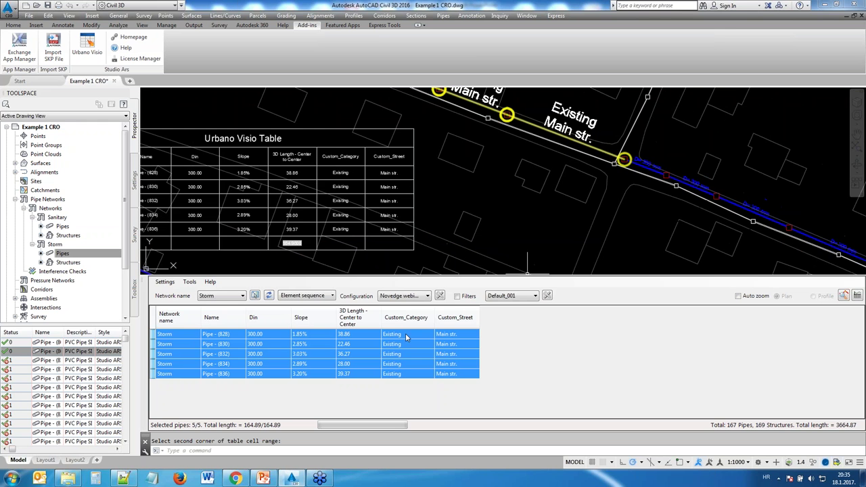
pyautogui.moveTo(407, 337); pyautogui.dragTo(413, 346)
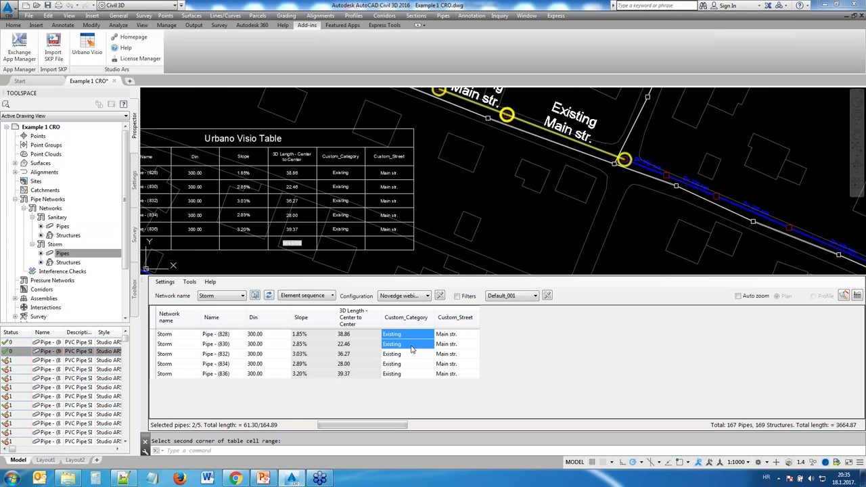
pyautogui.rightClick(413, 343)
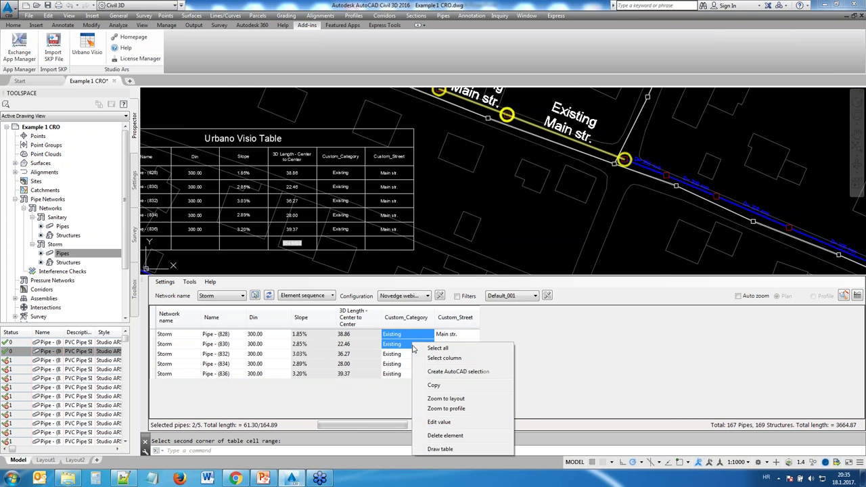
pyautogui.click(438, 422)
pyautogui.write('New')
pyautogui.press('Return')
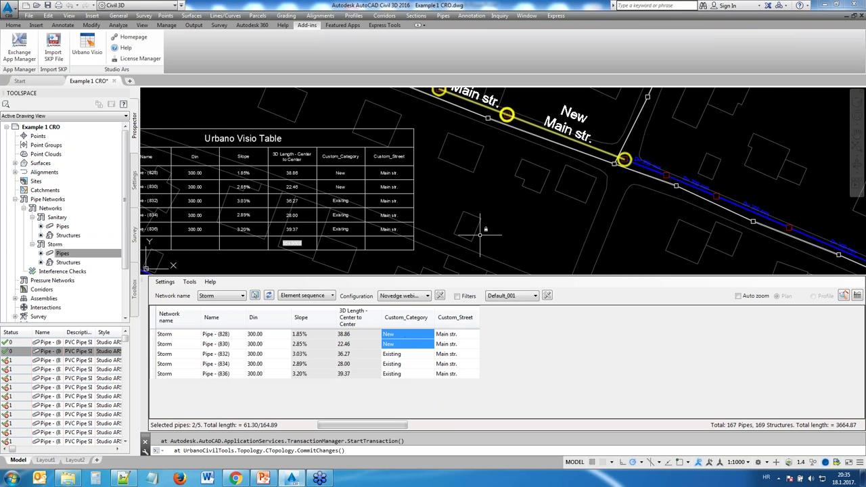
# - Examine the category values in the plan's pipe labels and in the drawn table
pyautogui.moveTo(490, 159); pyautogui.dragTo(515, 186, button='middle')
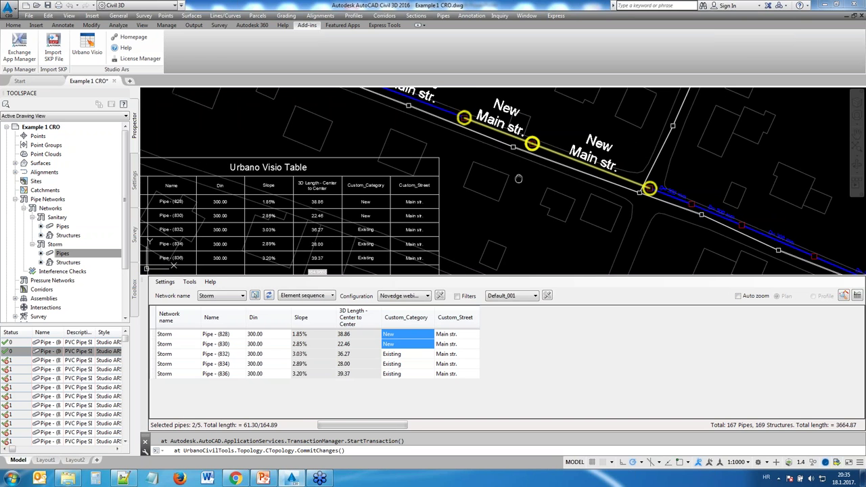
pyautogui.moveTo(516, 177); pyautogui.dragTo(526, 205, button='middle')
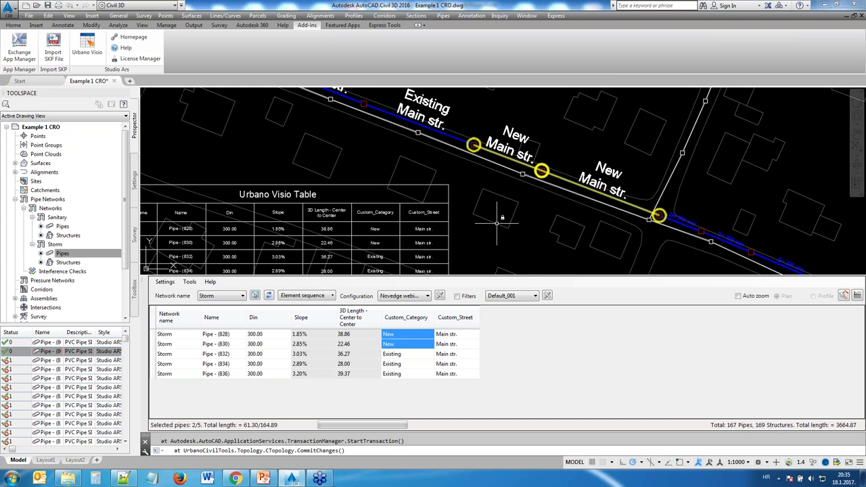
pyautogui.moveTo(497, 223); pyautogui.dragTo(498, 222, button='middle')
pyautogui.scroll(4, 497, 222)
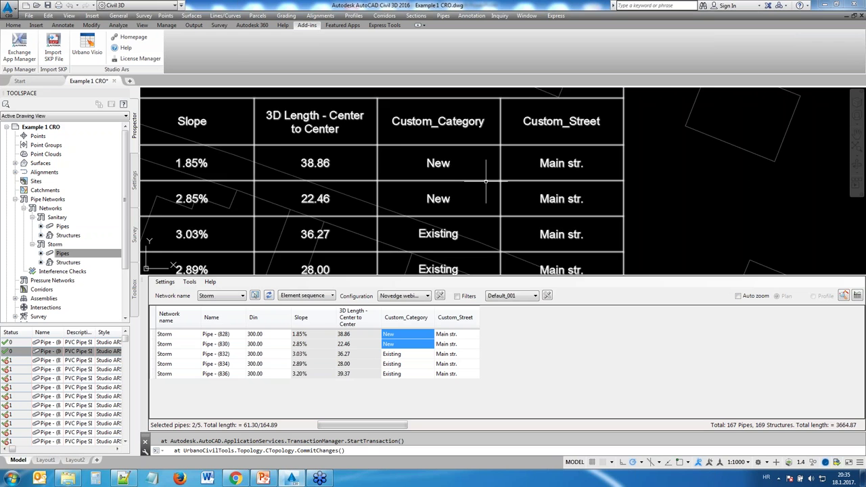
pyautogui.scroll(-2, 486, 181)
pyautogui.moveTo(363, 175); pyautogui.dragTo(438, 166, button='middle')
# - Check the option for updating AutoCAD tables automatically in the general settings, leaving it at True
pyautogui.click(165, 281)
pyautogui.click(178, 292)
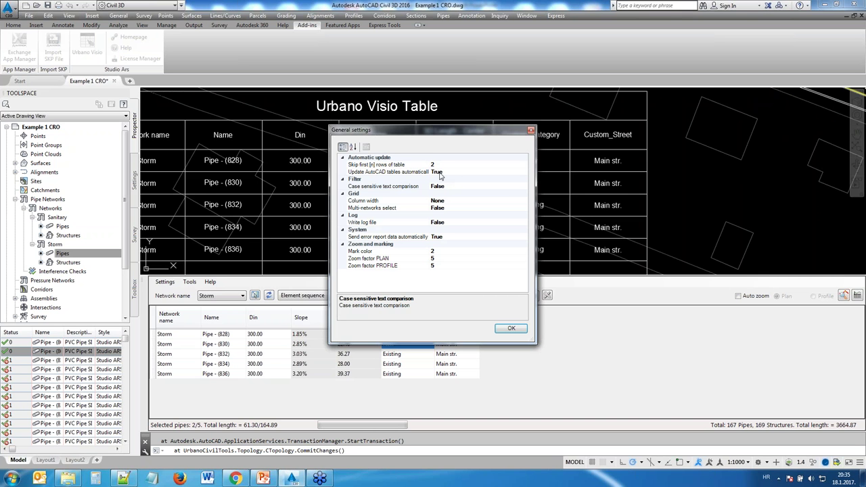
pyautogui.click(439, 173)
pyautogui.click(525, 174)
pyautogui.click(525, 174)
pyautogui.click(530, 130)
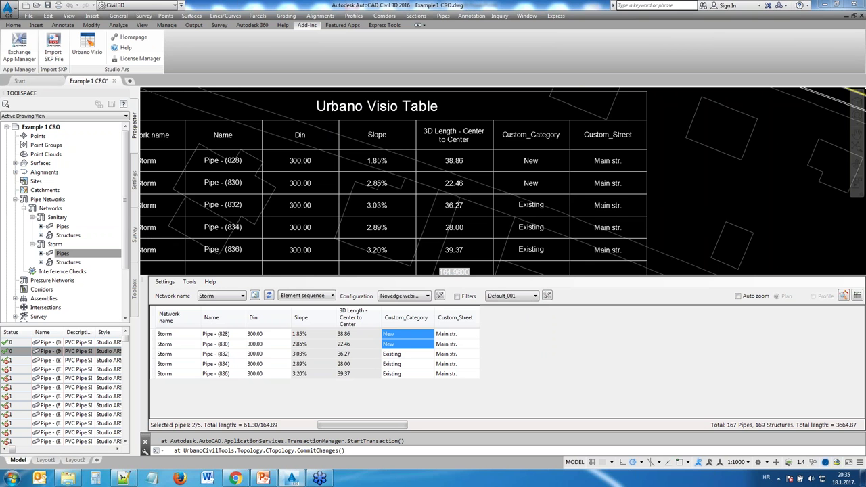
# - Stretch the northwest end of Pipe - (834) away from the pipe sequence to a length of about 52 m
pyautogui.scroll(-2, 473, 227)
pyautogui.scroll(4, 486, 236)
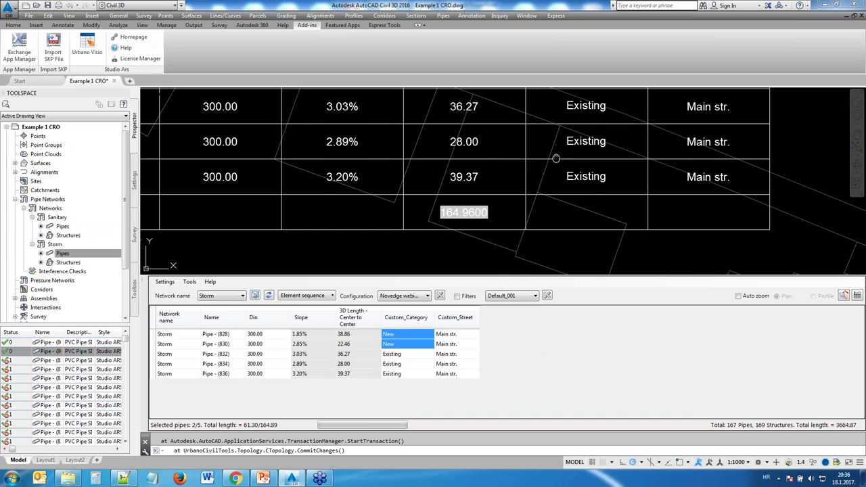
pyautogui.scroll(-5, 555, 159)
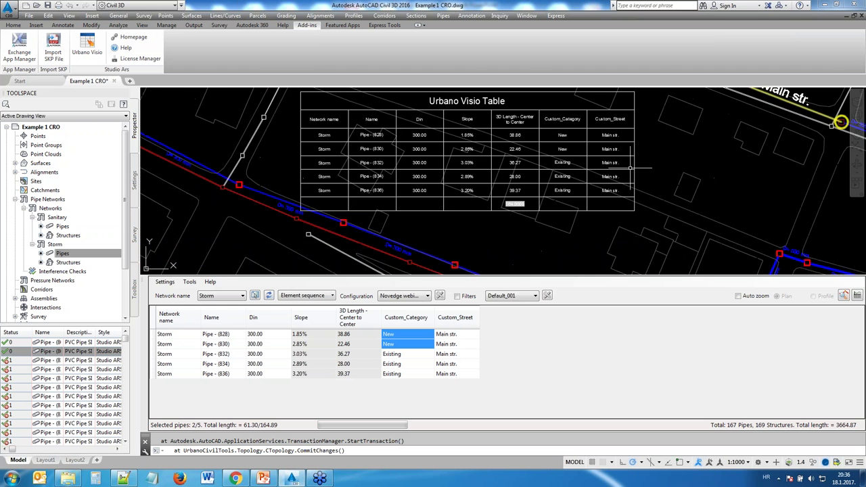
pyautogui.moveTo(632, 144); pyautogui.dragTo(575, 232, button='middle')
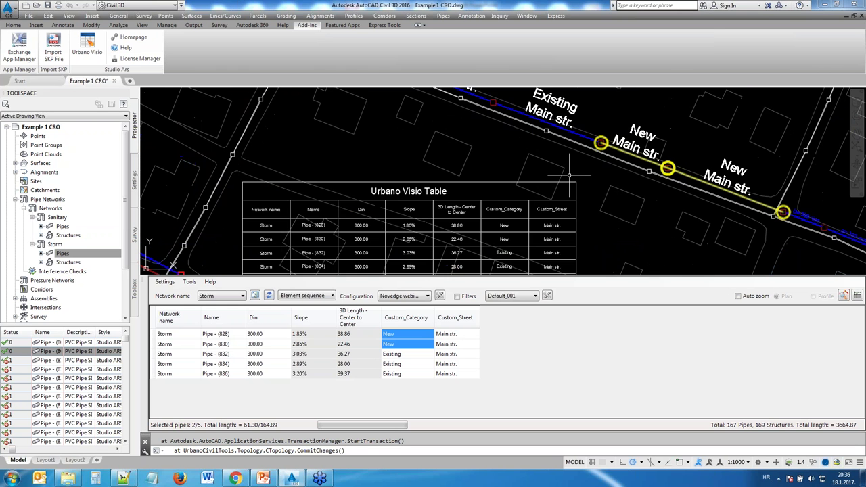
pyautogui.moveTo(569, 175); pyautogui.dragTo(636, 261, button='middle')
pyautogui.click(507, 169)
pyautogui.click(504, 170)
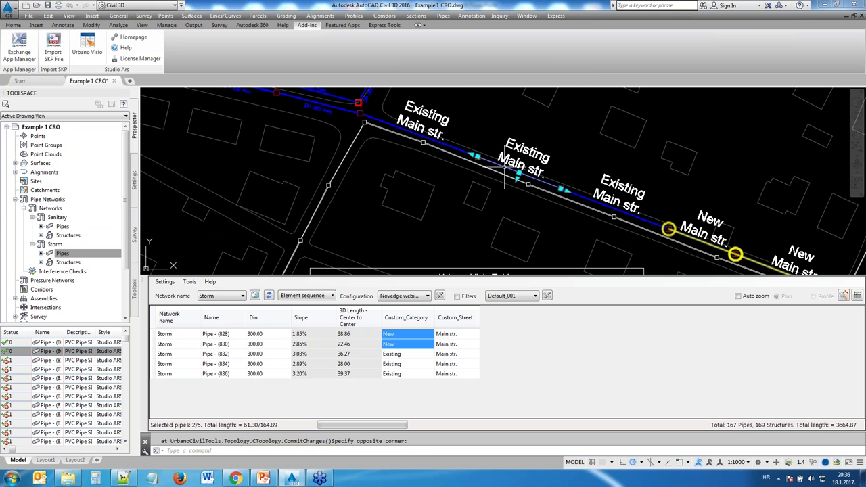
pyautogui.moveTo(501, 127); pyautogui.dragTo(490, 163, button='middle')
pyautogui.click(467, 192)
pyautogui.click(425, 119)
pyautogui.press('Escape')
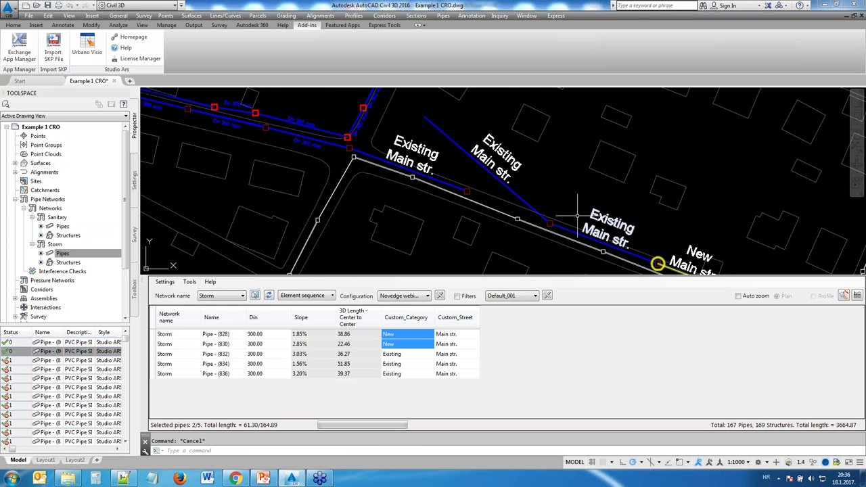
# - Examine the length and slope of Pipe - (834) and the length total in the drawn table
pyautogui.moveTo(569, 225)
pyautogui.mouseDown(button='middle')
pyautogui.moveTo(574, 214)
pyautogui.moveTo(548, 101)
pyautogui.mouseUp(button='middle')
pyautogui.scroll(8, 522, 260)
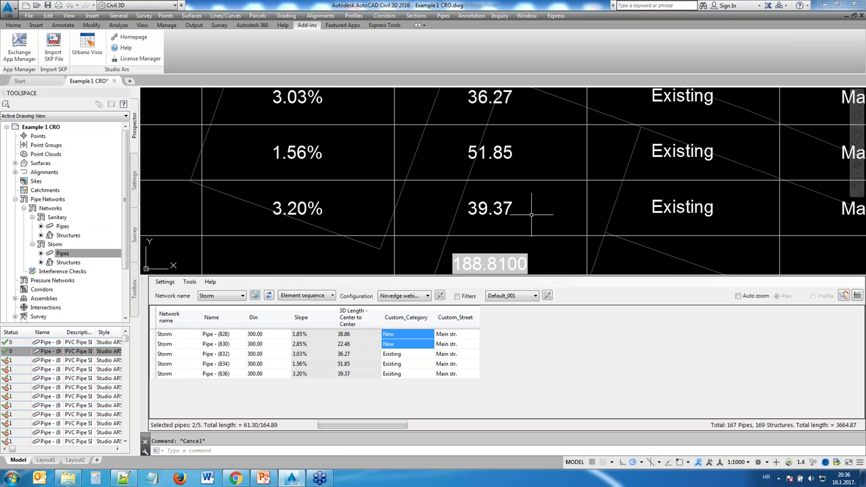
pyautogui.moveTo(515, 241); pyautogui.dragTo(504, 159, button='middle')
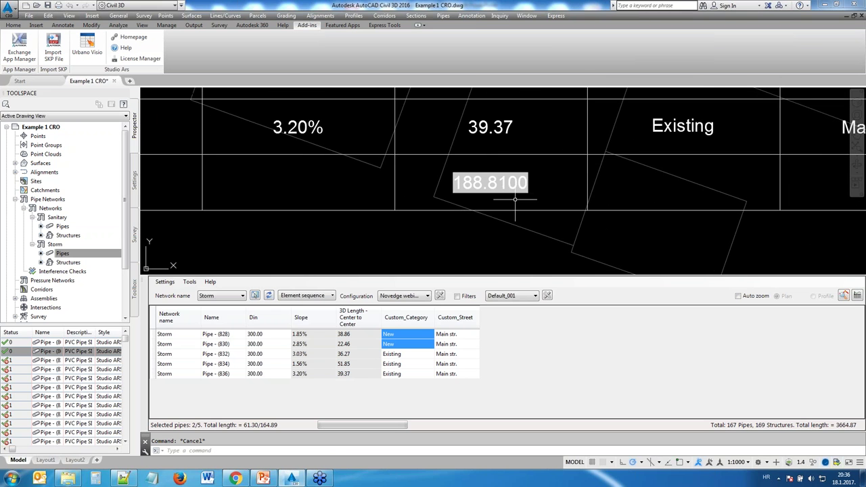
pyautogui.scroll(-4, 567, 135)
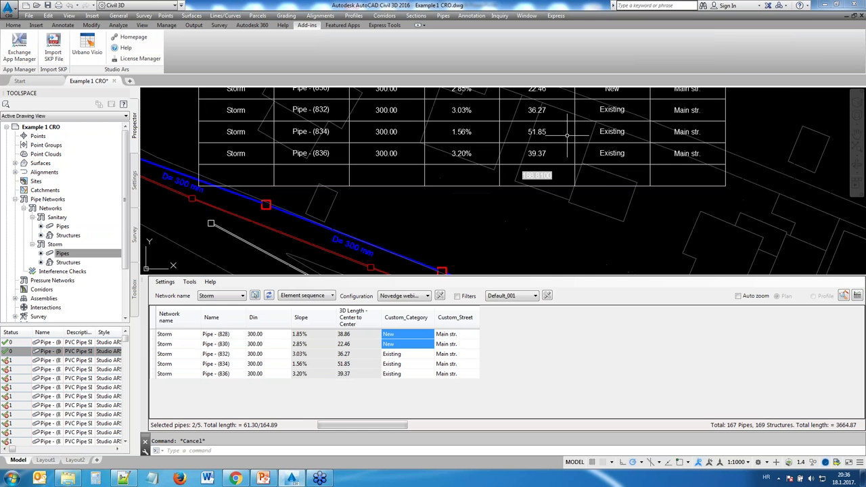
# - Stretch the northwest end of Pipe - (834) back towards the pipe sequence, to a length of about 26 m
pyautogui.scroll(-3, 567, 135)
pyautogui.moveTo(565, 156); pyautogui.dragTo(568, 377, button='middle')
pyautogui.click(467, 142)
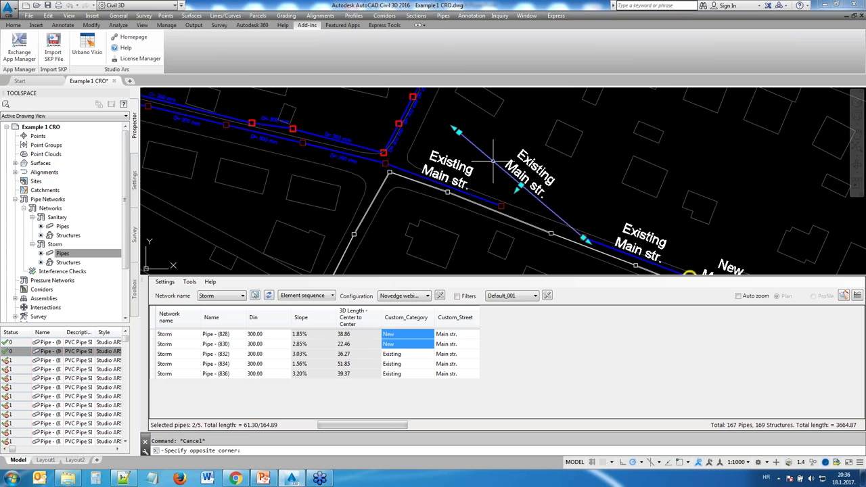
pyautogui.click(465, 138)
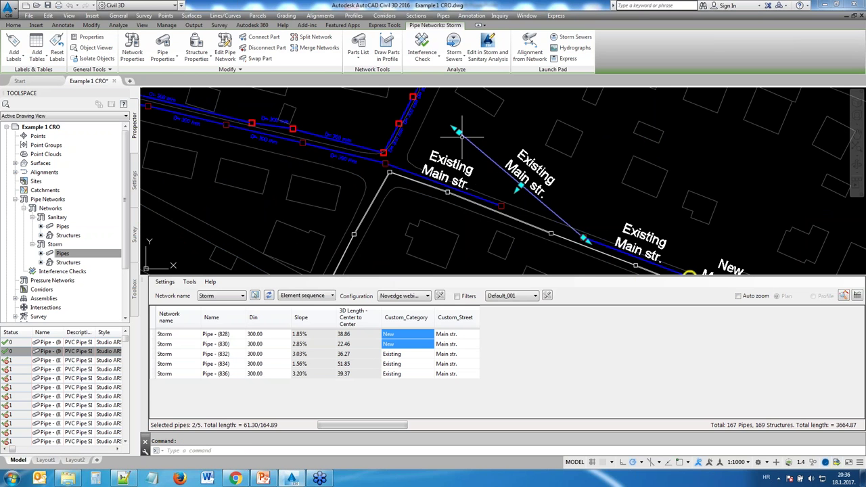
pyautogui.click(459, 130)
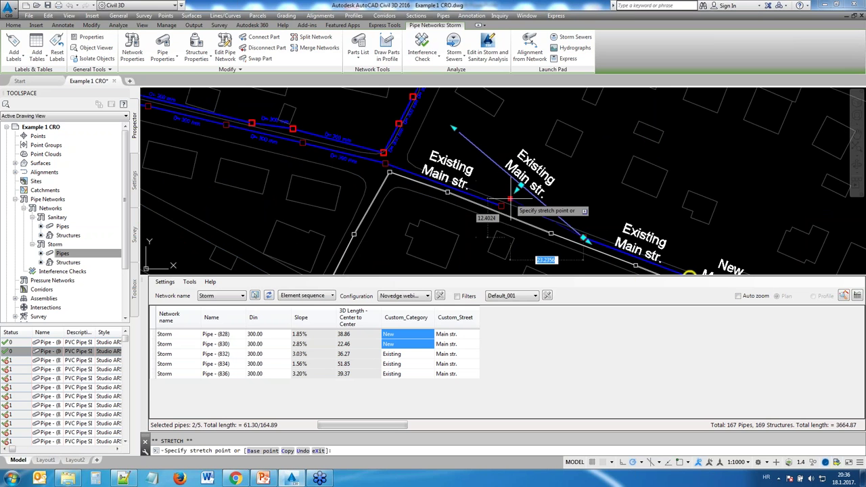
pyautogui.click(549, 223)
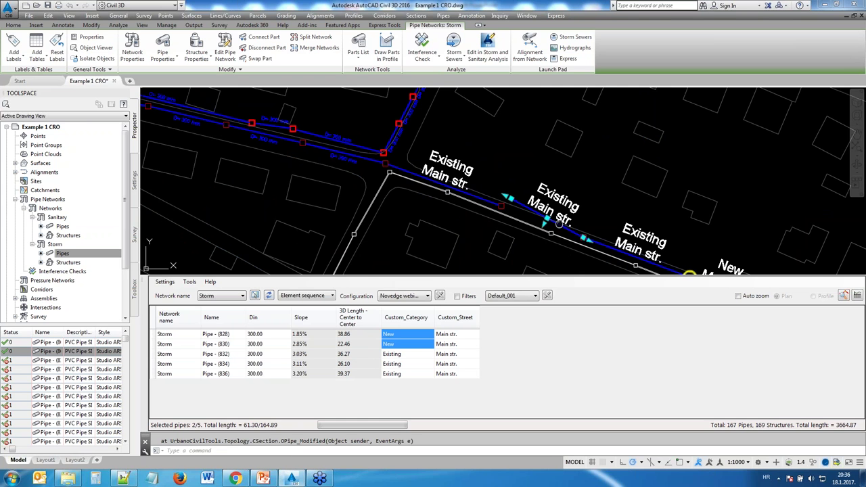
pyautogui.moveTo(560, 224); pyautogui.dragTo(509, 79, button='middle')
pyautogui.press('Escape')
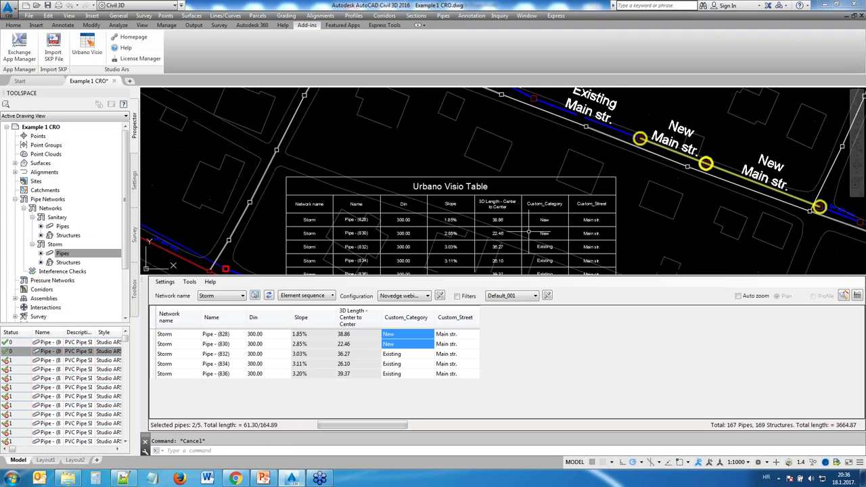
# - Examine the length of Pipe - (834) and the length total in the drawn table, along with the neighbouring pipes in plan
pyautogui.scroll(6, 515, 230)
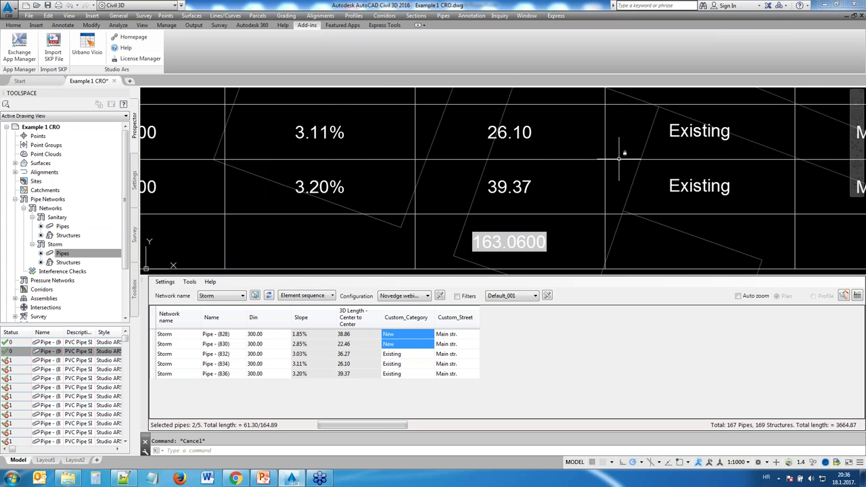
pyautogui.scroll(-5, 619, 145)
pyautogui.scroll(-5, 617, 158)
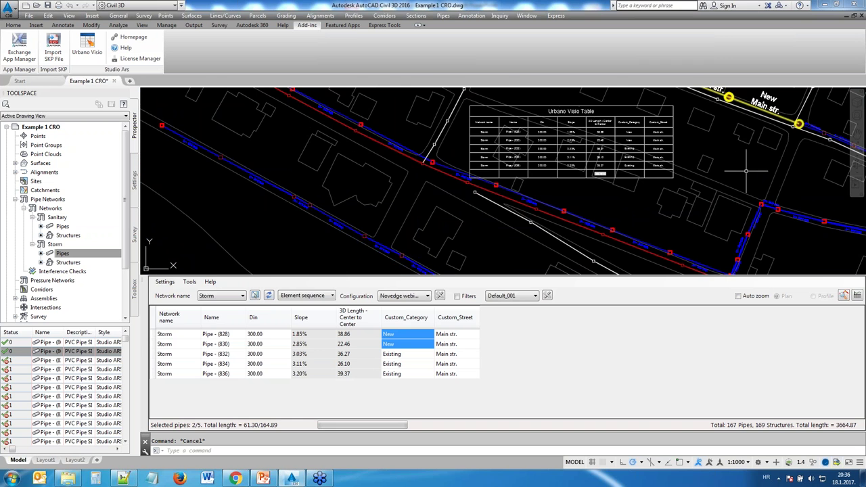
pyautogui.moveTo(769, 162); pyautogui.dragTo(577, 208, button='middle')
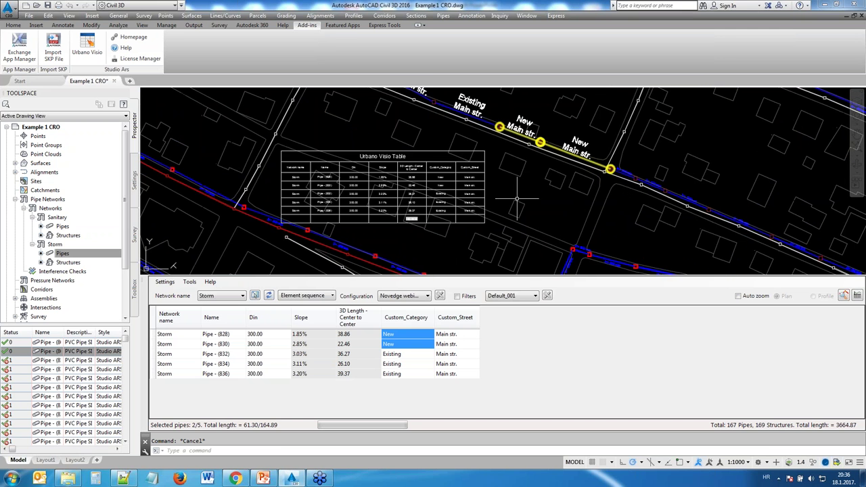
pyautogui.moveTo(517, 198); pyautogui.dragTo(565, 248, button='middle')
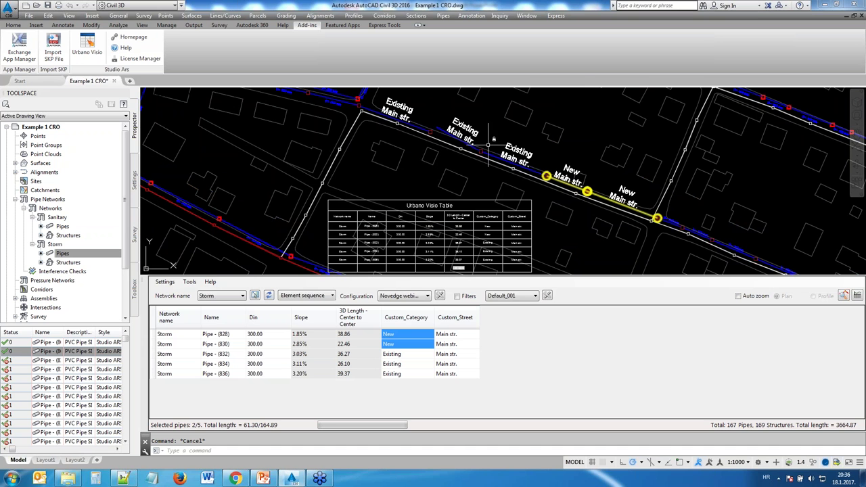
pyautogui.moveTo(598, 239); pyautogui.dragTo(507, 197, button='middle')
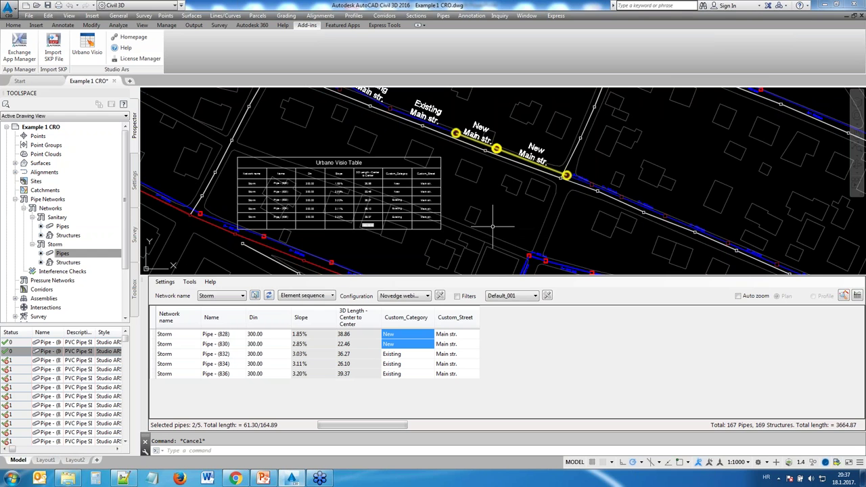
# - Copy all five Storm pipe rows, Pipe - (828) to Pipe - (836), from the Urbano Visio grid
pyautogui.click(67, 351)
pyautogui.click(153, 325)
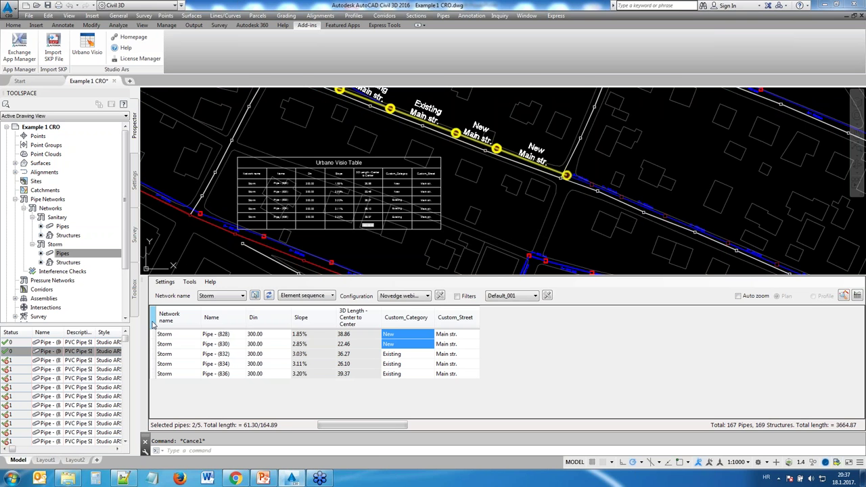
pyautogui.rightClick(277, 351)
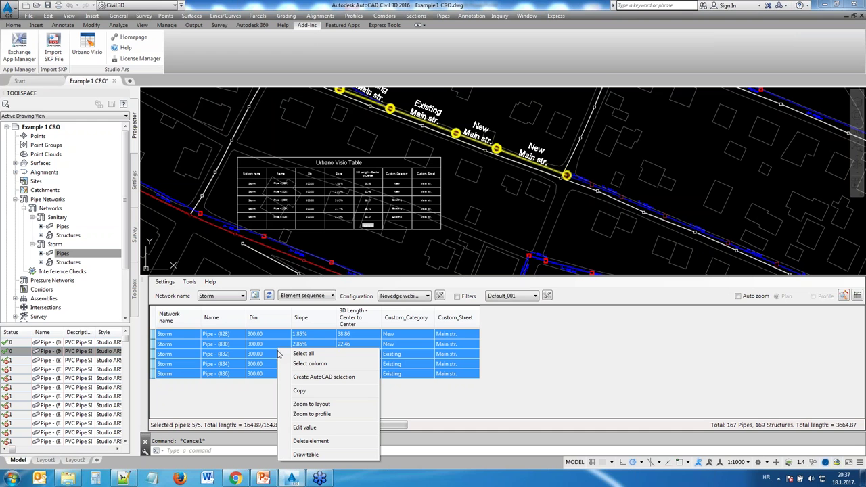
pyautogui.click(301, 391)
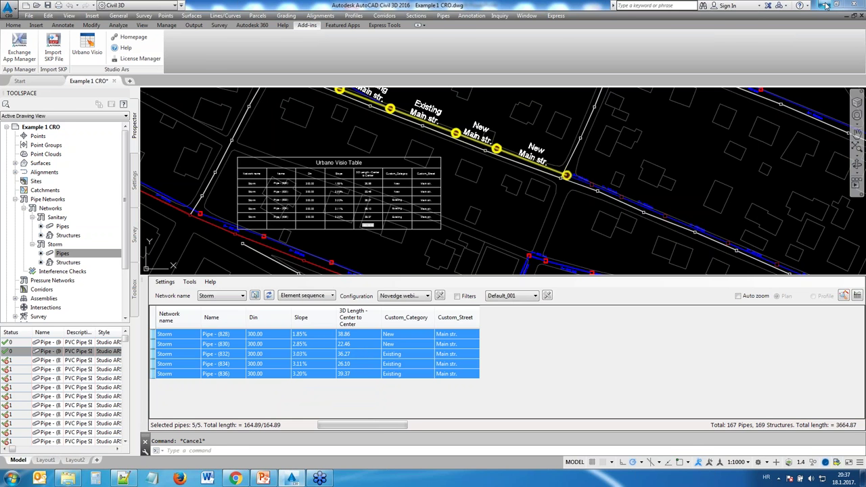
# - Open the New Microsoft Excel Worksheet from the desktop, paste the copied pipe rows at cell E6 and select the pasted data
pyautogui.click(825, 5)
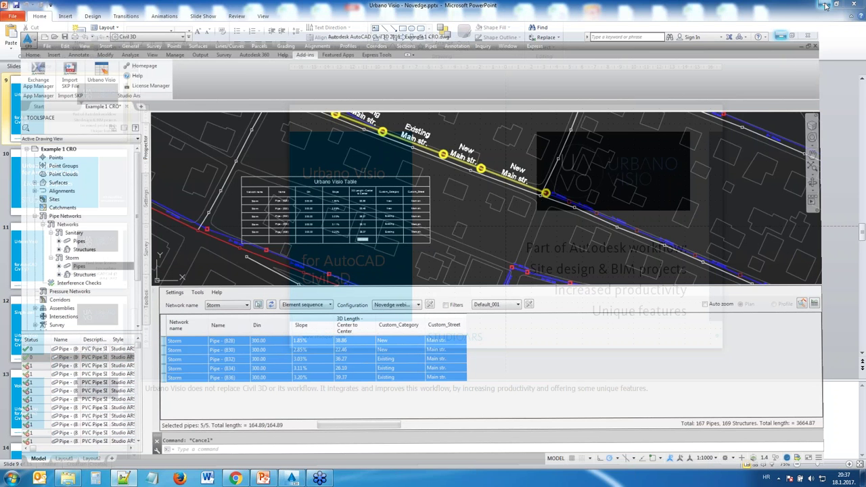
pyautogui.click(824, 6)
pyautogui.doubleClick(389, 382)
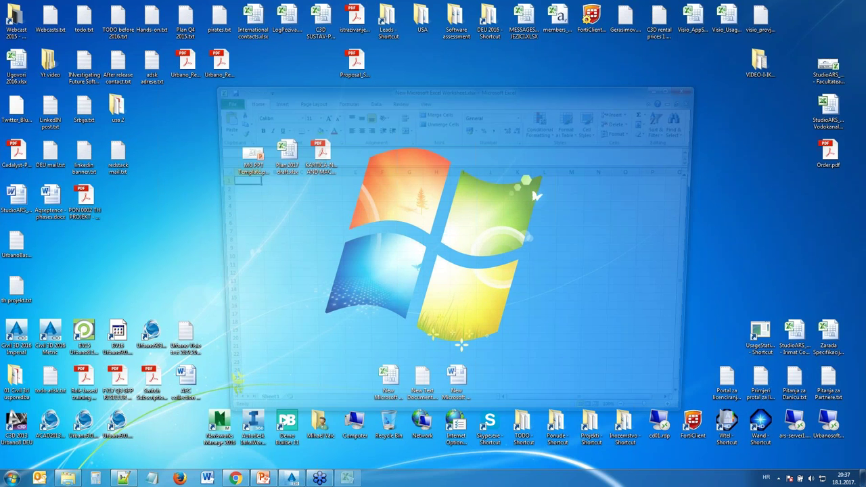
pyautogui.click(678, 88)
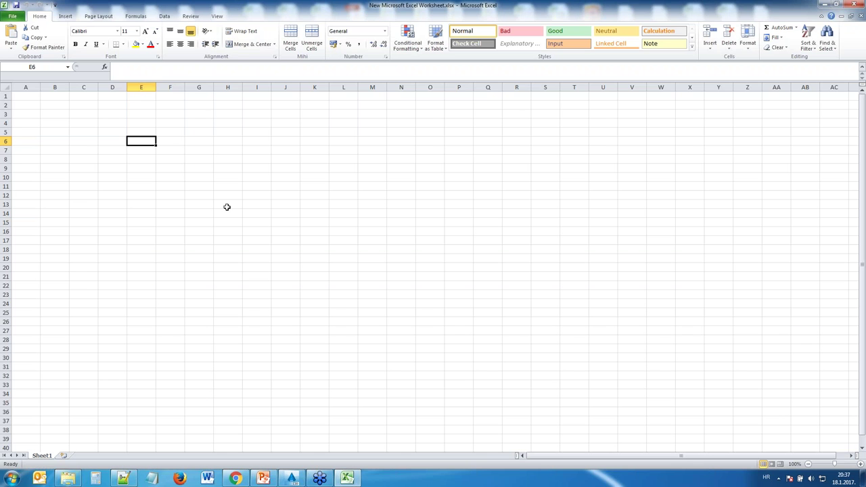
pyautogui.hotkey('ctrl', 'v')
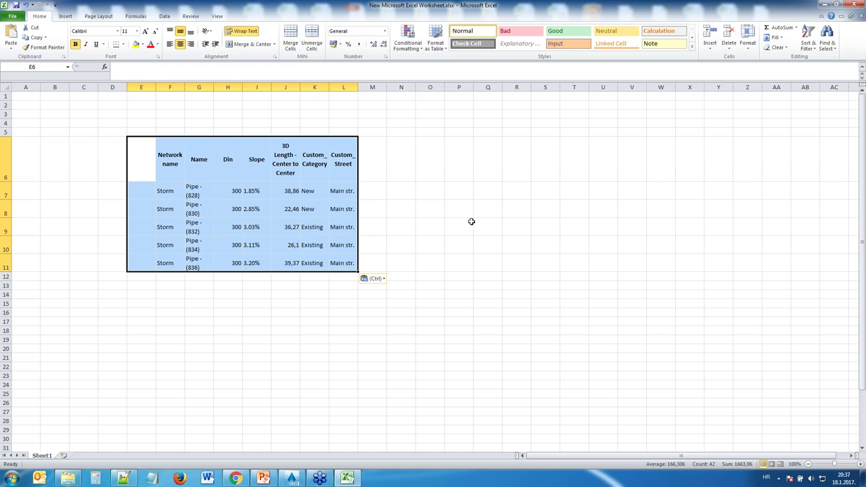
pyautogui.click(408, 195)
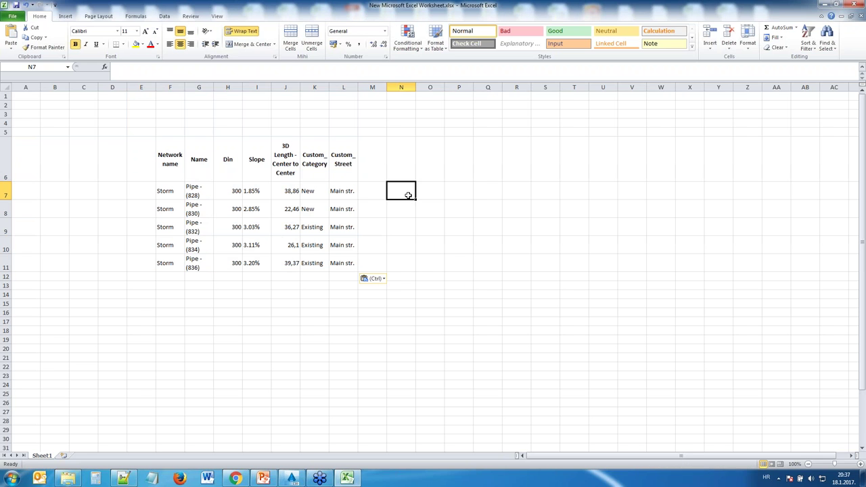
pyautogui.moveTo(172, 155); pyautogui.dragTo(380, 278)
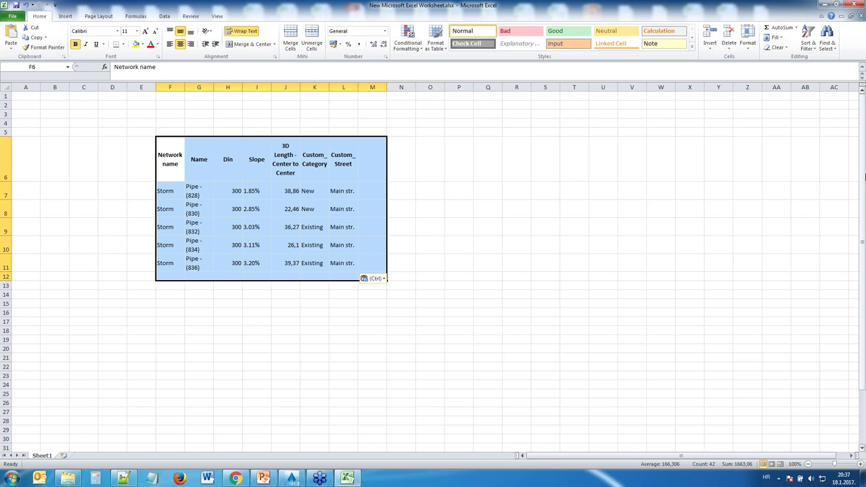
# - Switch back to Civil 3D and change the grid configuration to Pipe Hydraulics
pyautogui.click(296, 481)
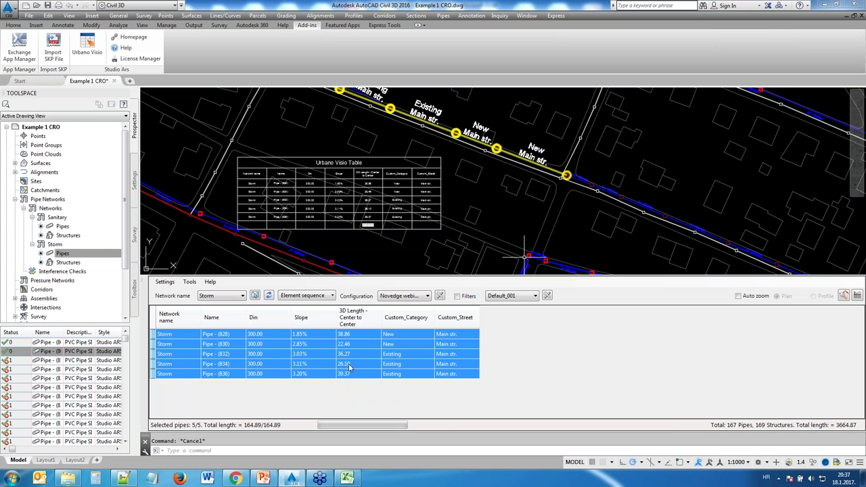
pyautogui.click(427, 296)
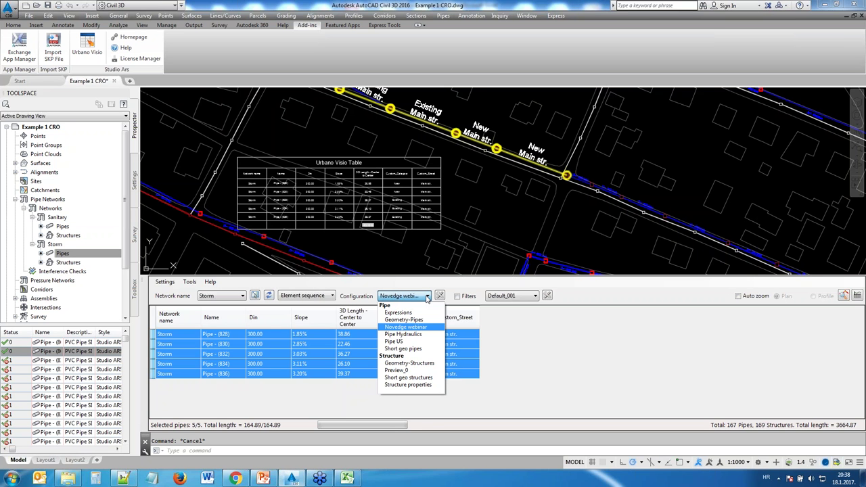
pyautogui.click(410, 334)
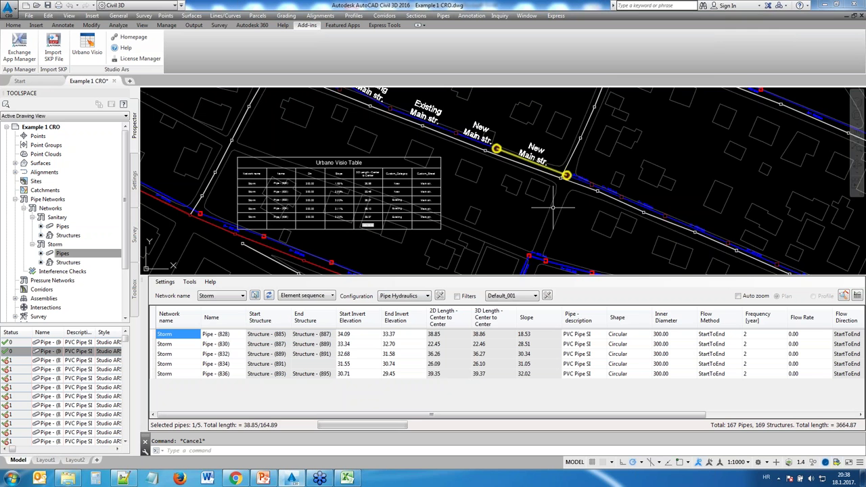
# - Load a new Storm element sequence running from Structure - (853) to Structure - (865), south-east of the drawn table
pyautogui.scroll(-2, 553, 208)
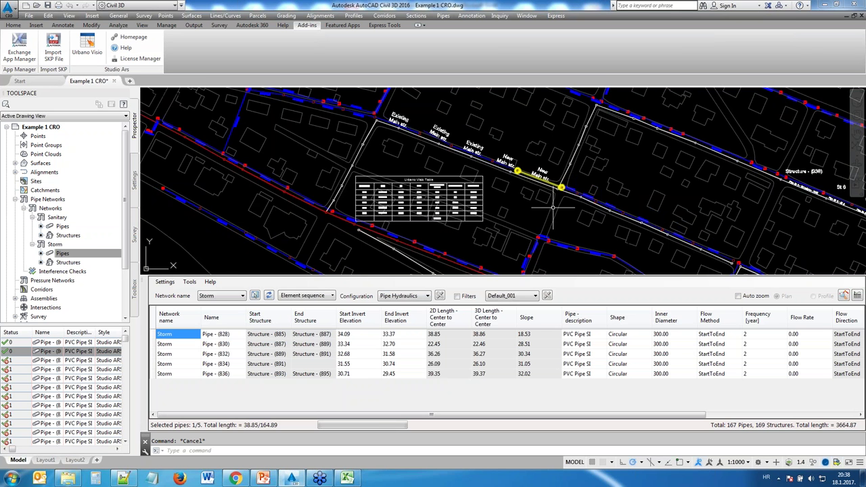
pyautogui.scroll(-4, 553, 208)
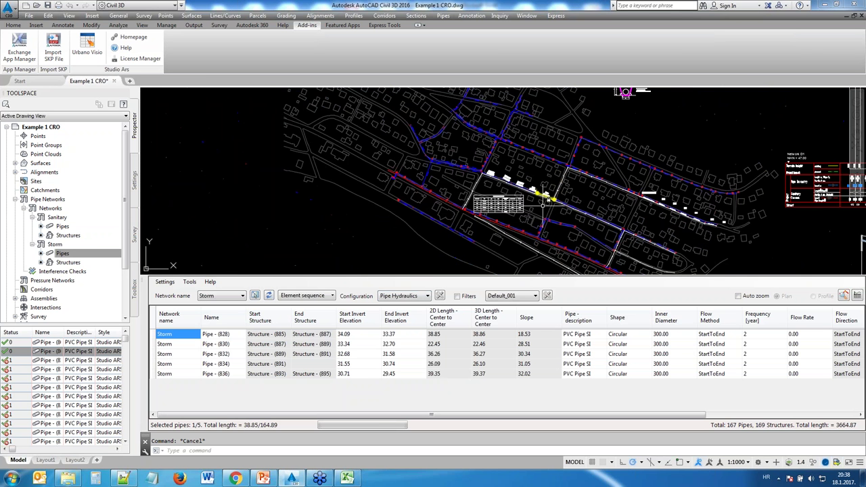
pyautogui.click(308, 296)
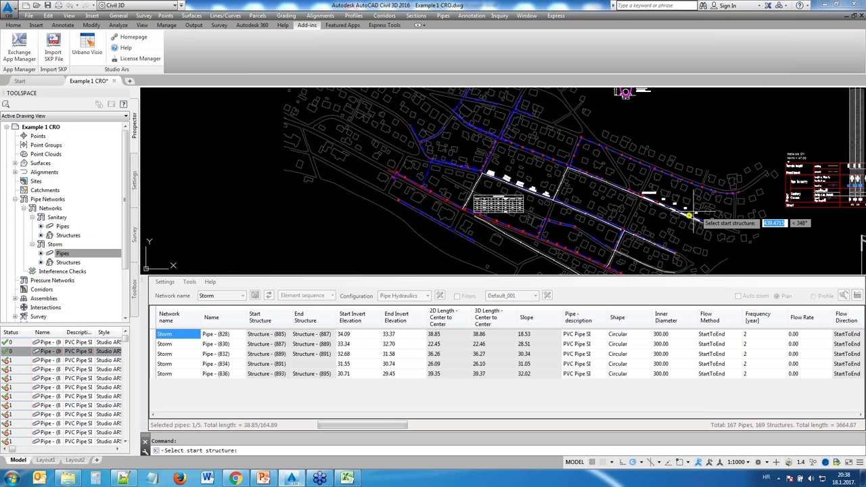
pyautogui.click(649, 241)
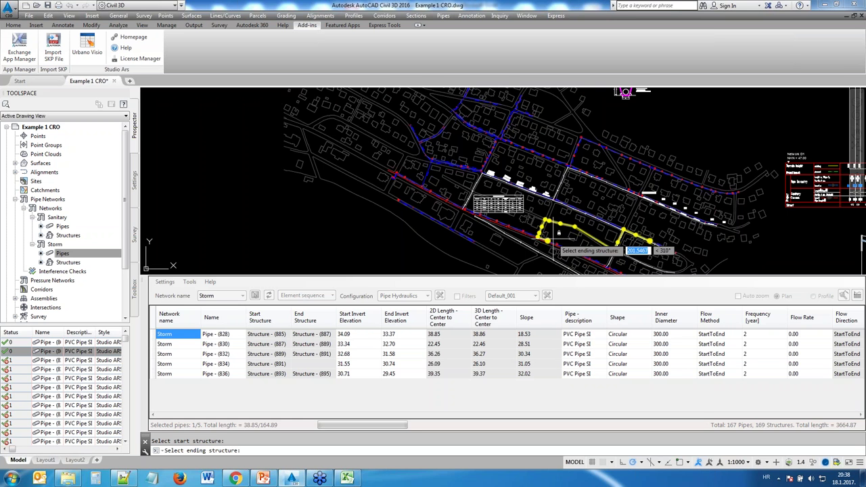
pyautogui.click(572, 244)
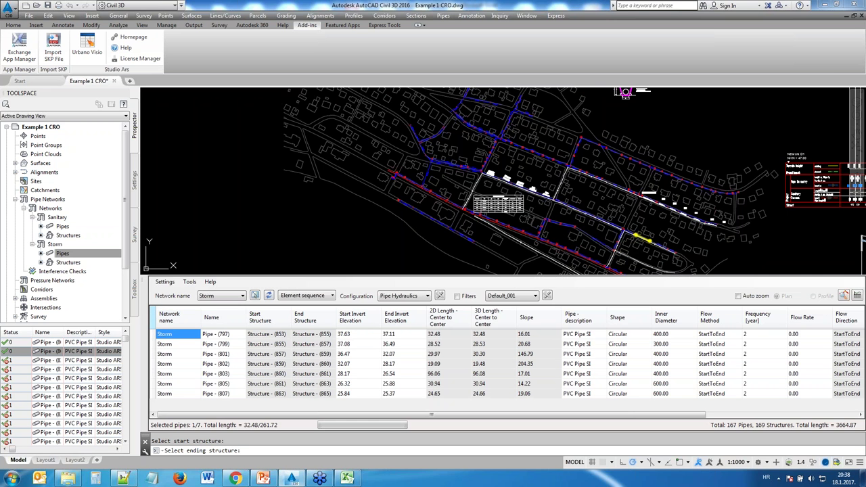
# - Copy all seven hydraulic pipe rows, Pipe - (797) to Pipe - (807), from the grid
pyautogui.click(153, 318)
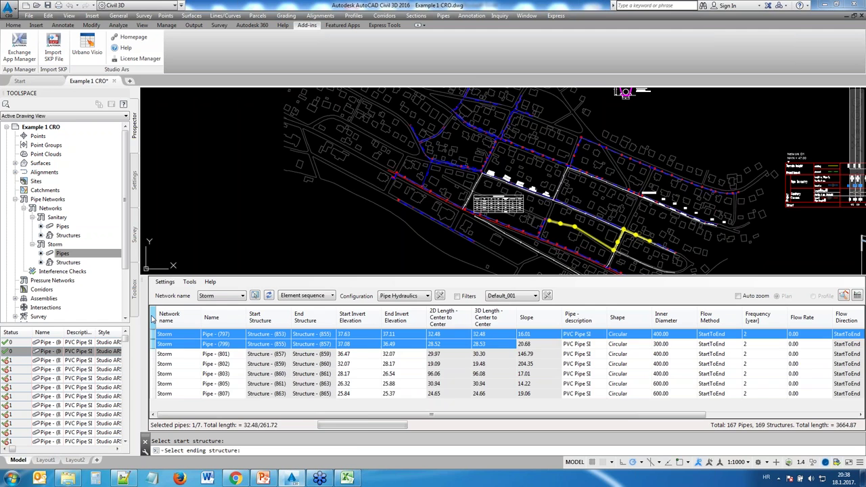
pyautogui.rightClick(281, 339)
pyautogui.click(298, 394)
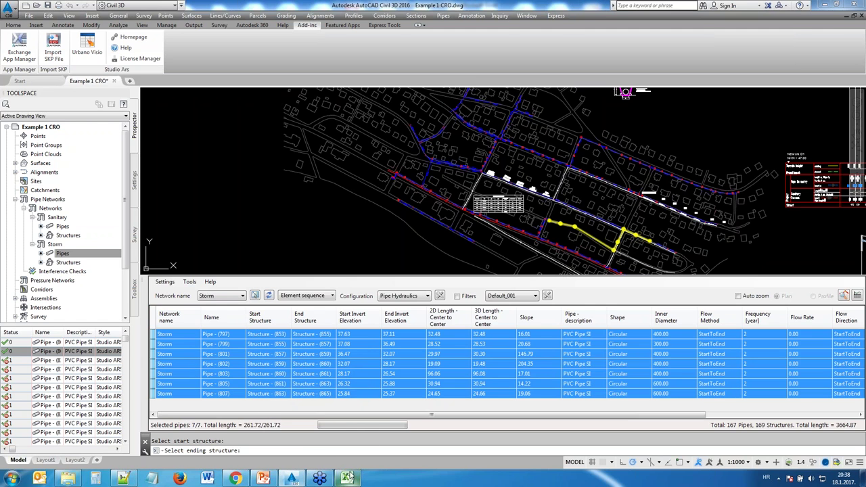
# - Switch to Excel and paste the hydraulic pipe rows at cell E16 with Keep Source Formatting
pyautogui.click(348, 478)
pyautogui.rightClick(140, 313)
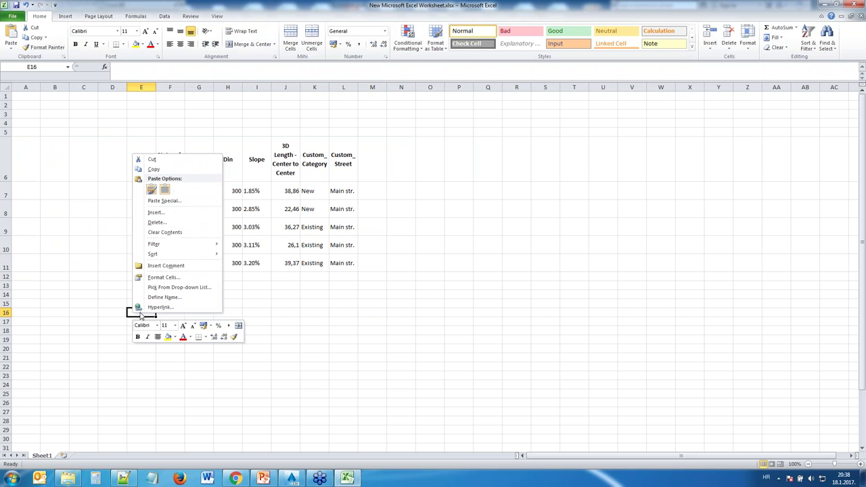
pyautogui.click(152, 190)
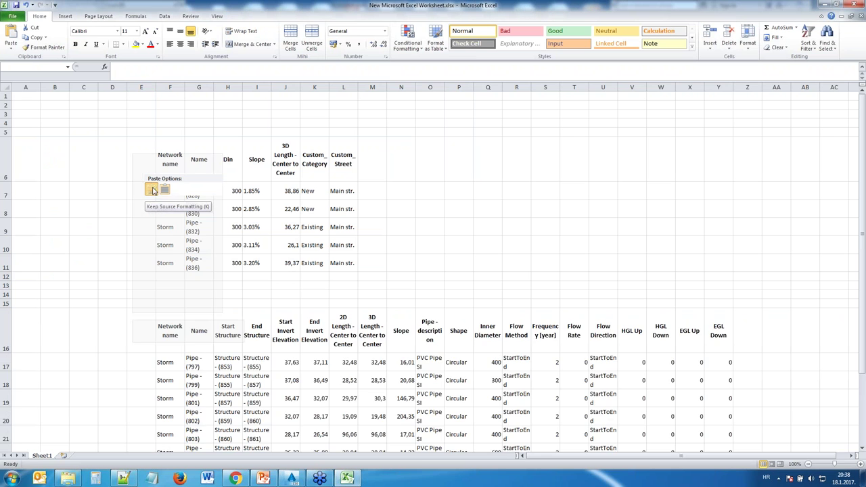
pyautogui.scroll(-1, 557, 270)
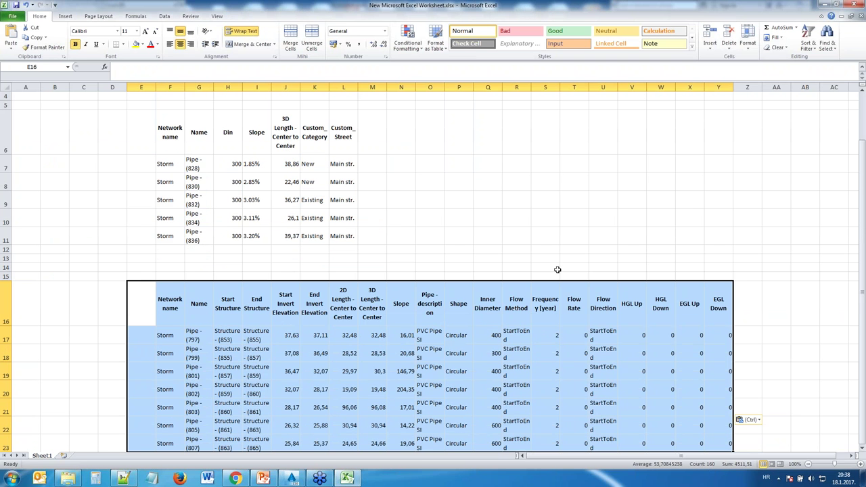
pyautogui.scroll(-2, 558, 269)
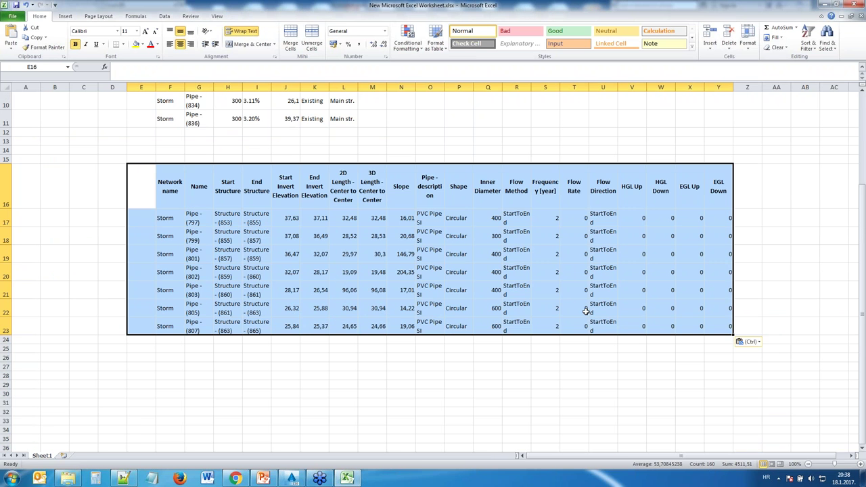
# - Return to Civil 3D, end the structure selection and select the 3D length cell of Pipe - (802)
pyautogui.click(292, 479)
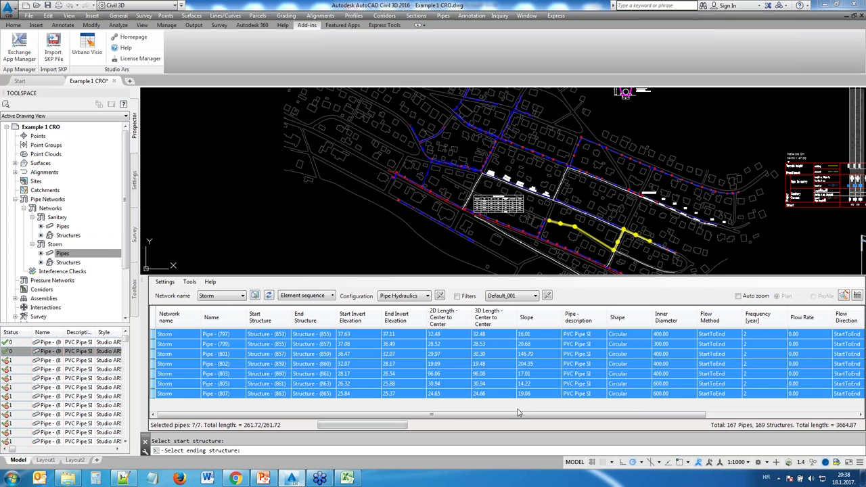
pyautogui.press('Escape')
pyautogui.click(512, 364)
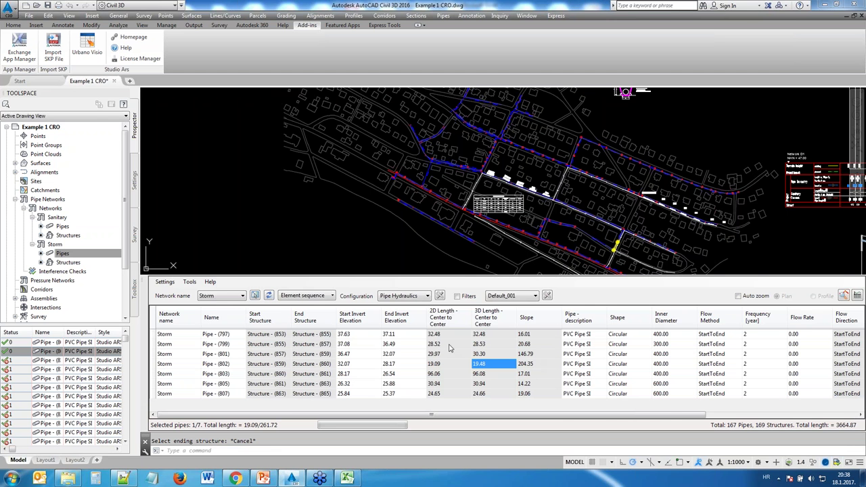
# - Show the pipes with the Novedge webinar configuration and switch the grid to the Short geo structures configuration
pyautogui.click(427, 296)
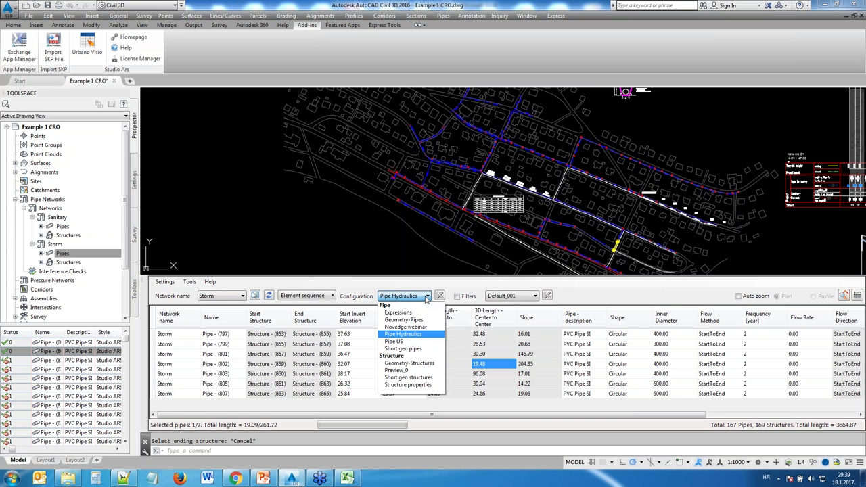
pyautogui.click(425, 289)
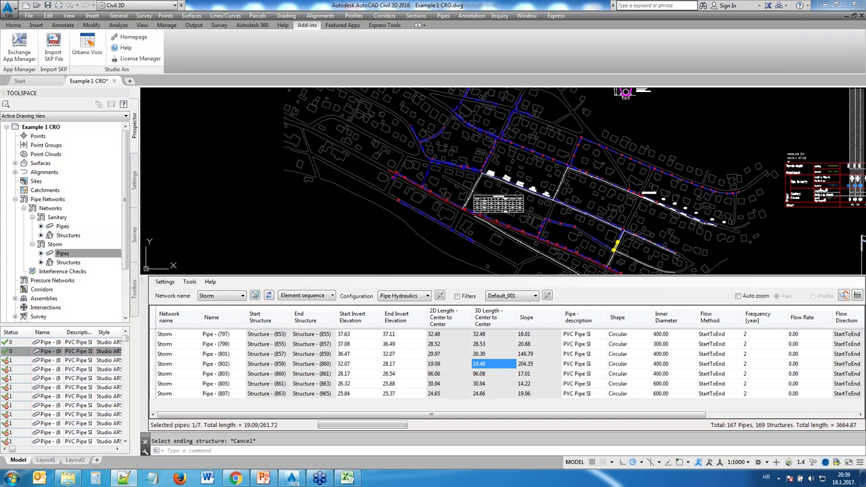
pyautogui.click(428, 297)
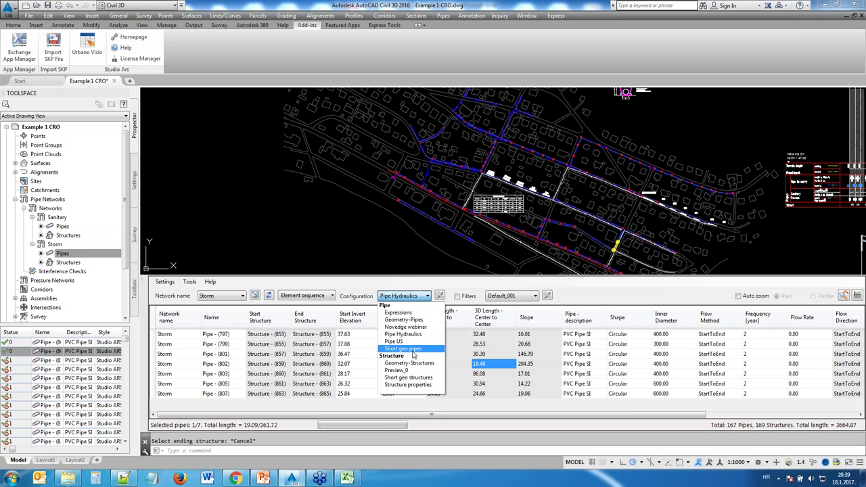
pyautogui.click(406, 327)
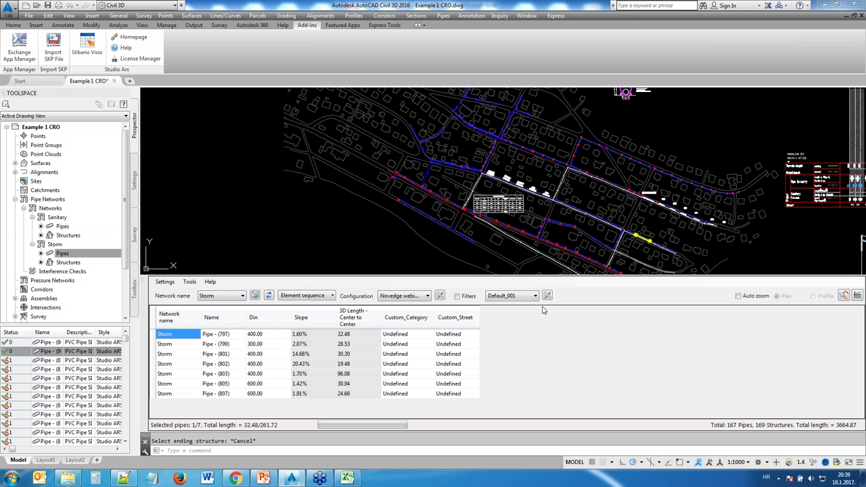
pyautogui.click(428, 296)
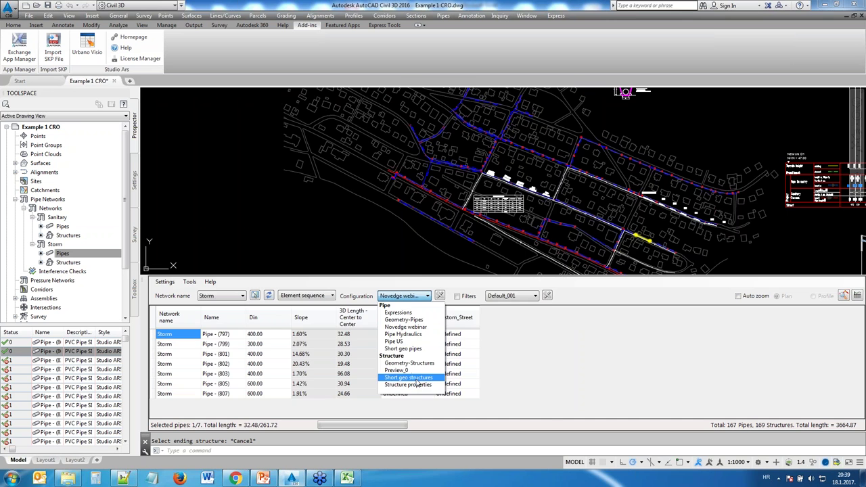
pyautogui.click(416, 379)
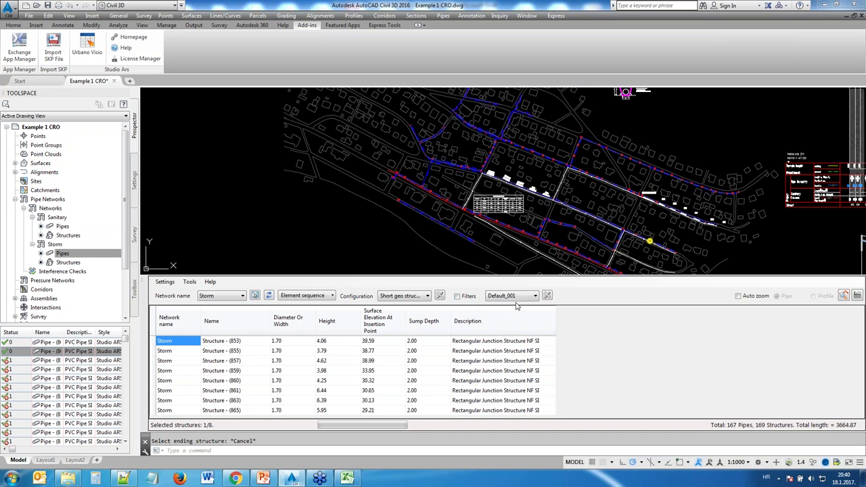
# - Create a new structure filter named "Novedge filter"
pyautogui.click(547, 296)
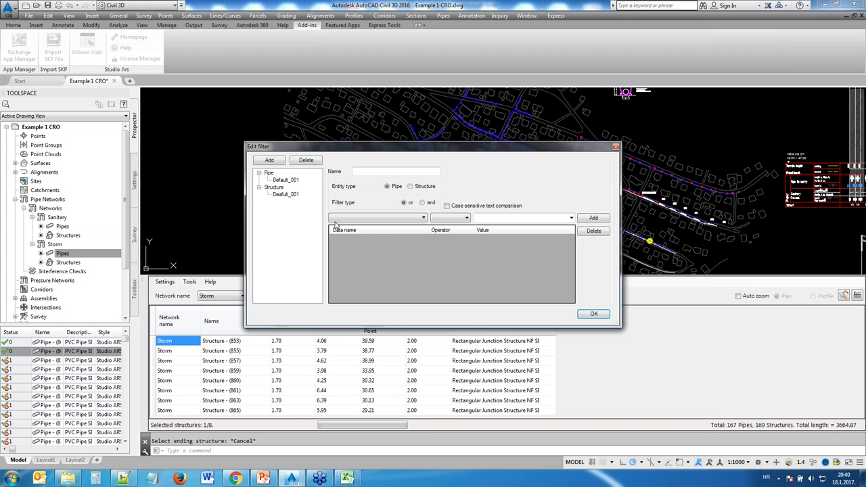
pyautogui.click(276, 189)
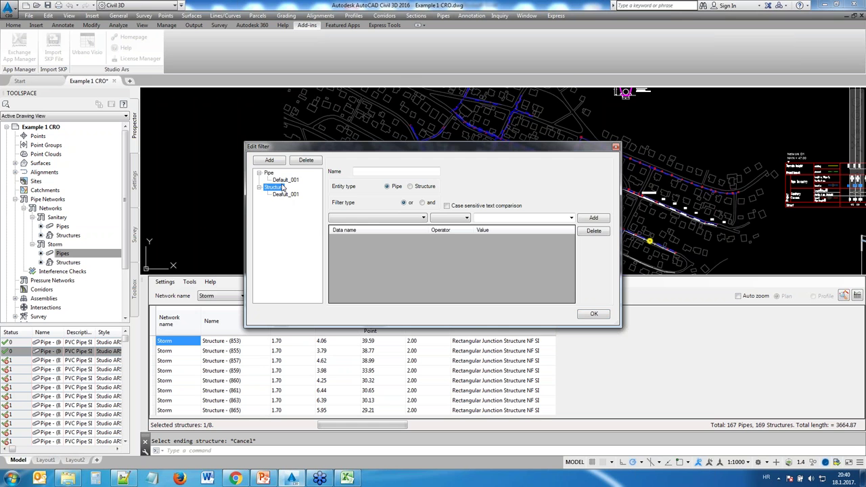
pyautogui.click(270, 161)
pyautogui.click(281, 203)
pyautogui.doubleClick(374, 174)
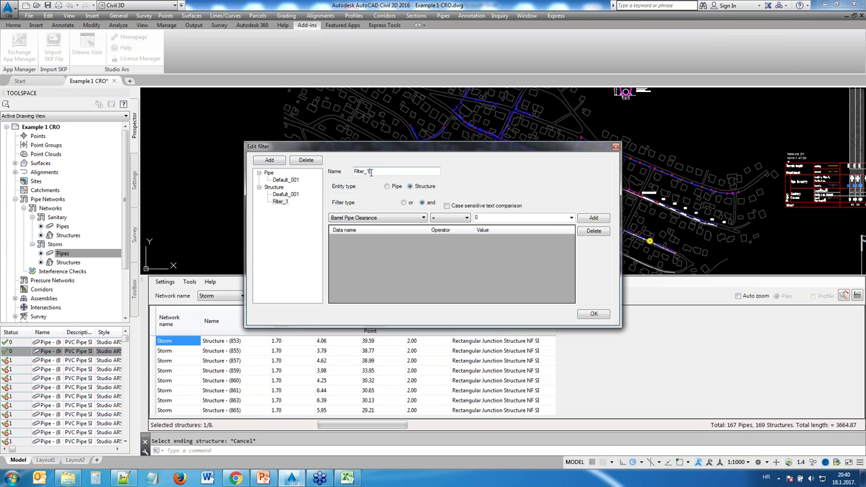
pyautogui.write('Novedge f')
# - Add the condition Height > 5 to the Novedge filter and accept the filter definition
pyautogui.click(375, 218)
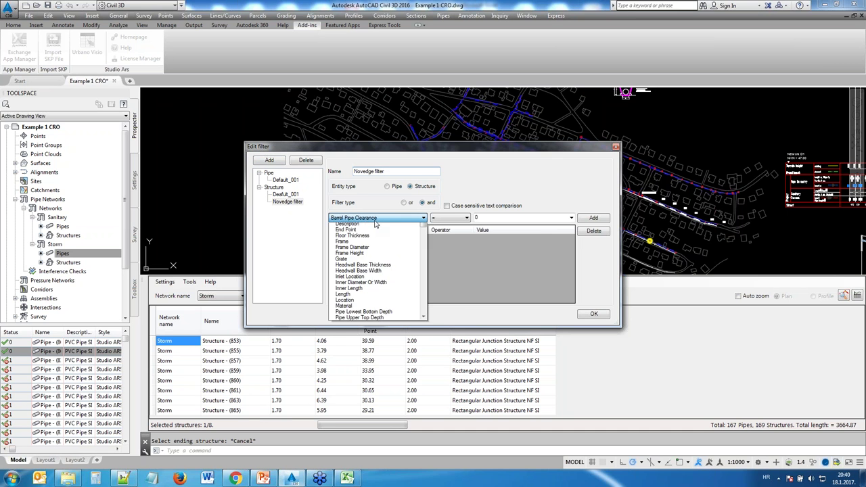
pyautogui.scroll(-3, 383, 244)
pyautogui.scroll(-2, 389, 254)
pyautogui.scroll(-3, 369, 266)
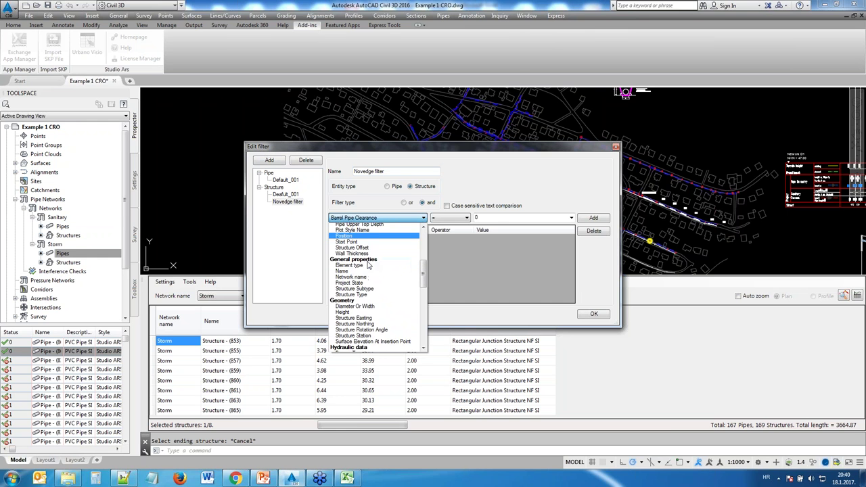
pyautogui.click(355, 312)
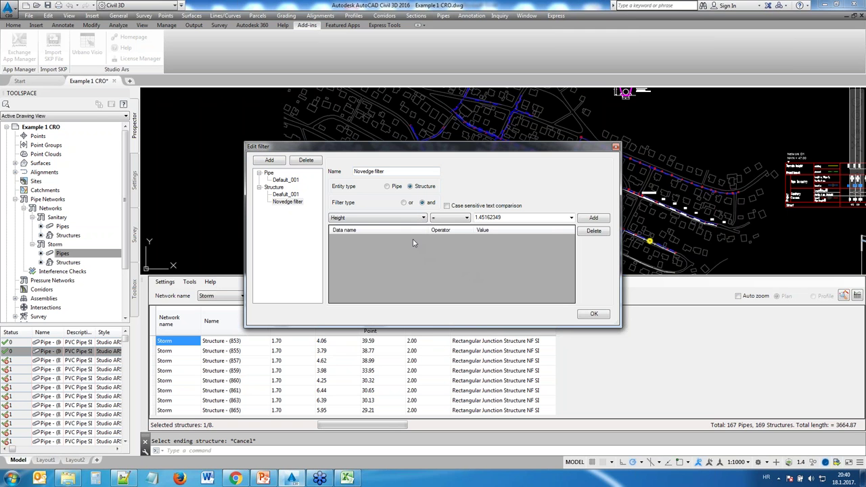
pyautogui.click(466, 219)
pyautogui.click(466, 218)
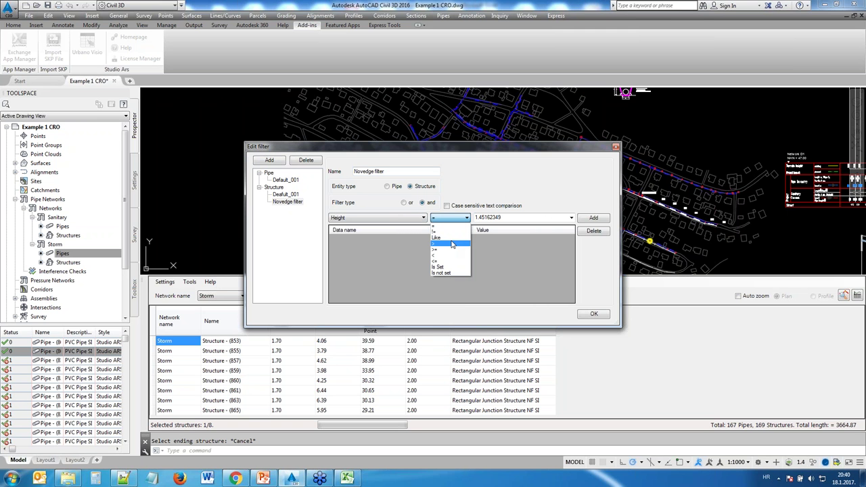
pyautogui.click(449, 246)
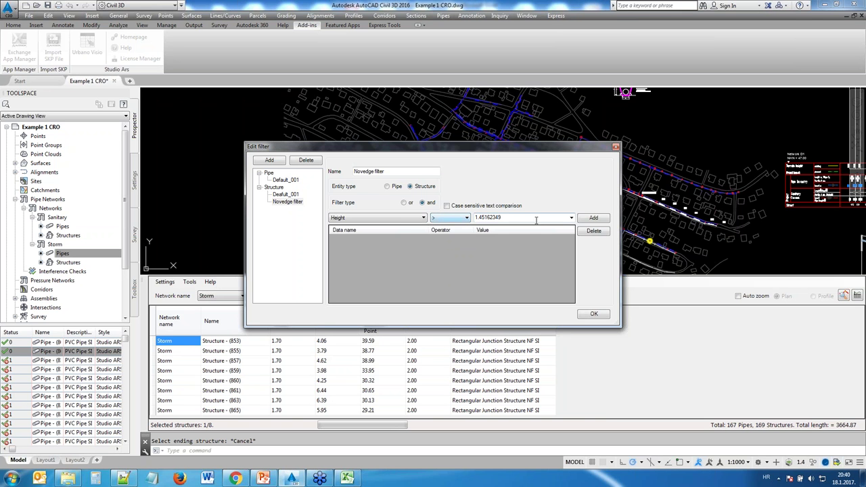
pyautogui.press('Tab')
pyautogui.write('5')
pyautogui.click(593, 217)
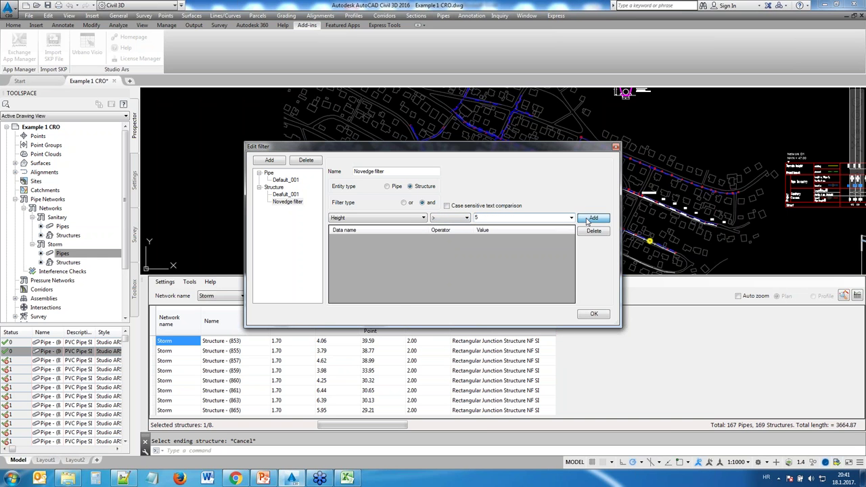
pyautogui.click(592, 316)
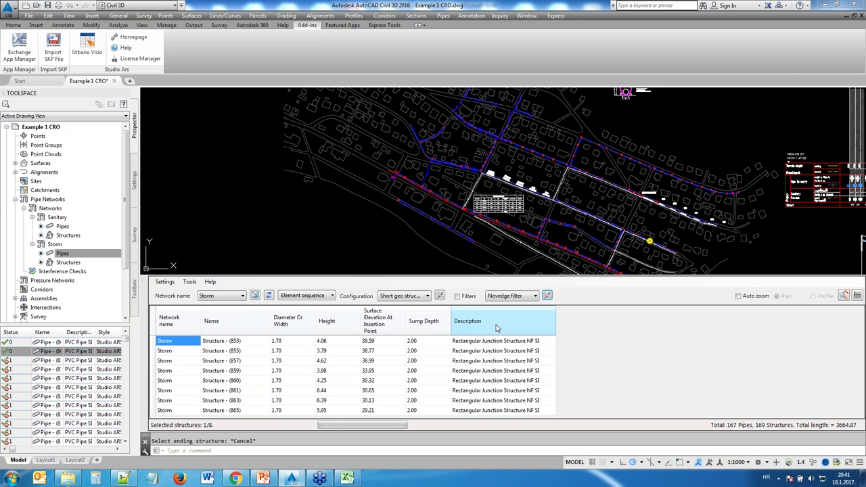
# - Apply the Novedge filter to all elements of the Storm network and select every filtered structure row
pyautogui.click(457, 295)
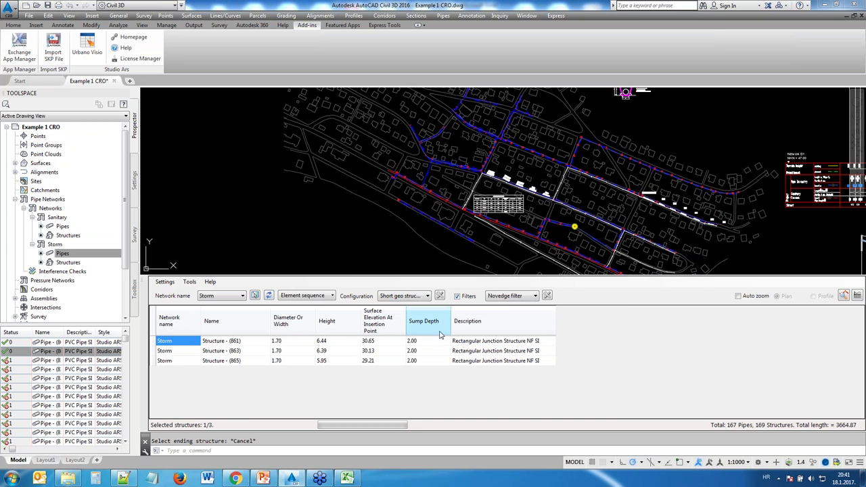
pyautogui.click(154, 324)
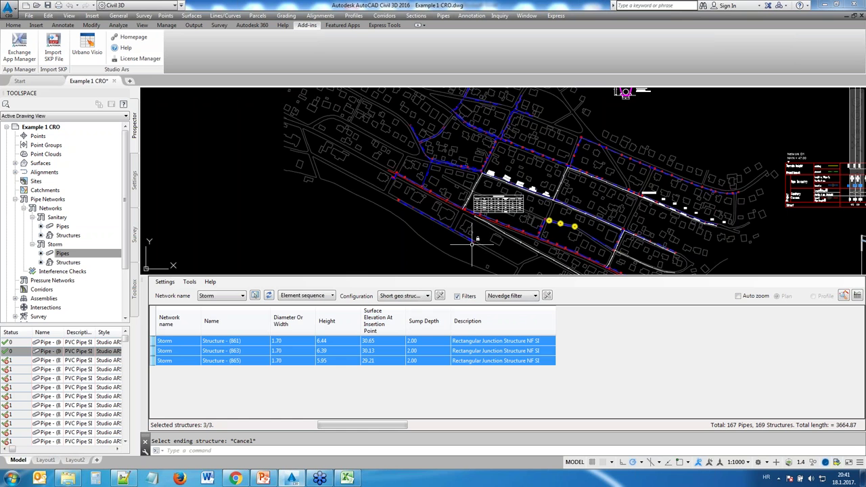
pyautogui.click(331, 296)
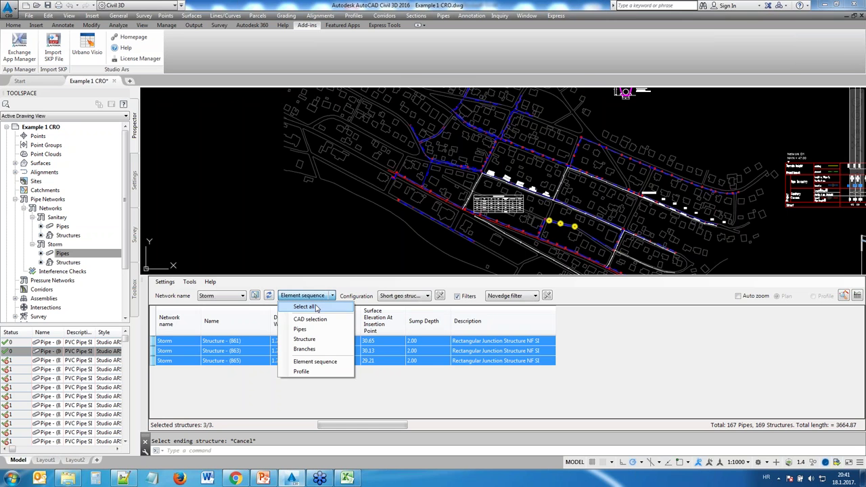
pyautogui.click(315, 307)
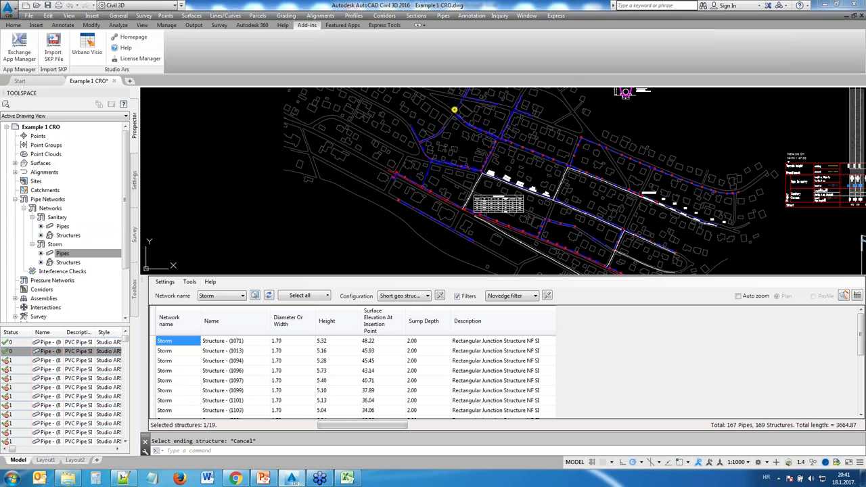
pyautogui.click(153, 320)
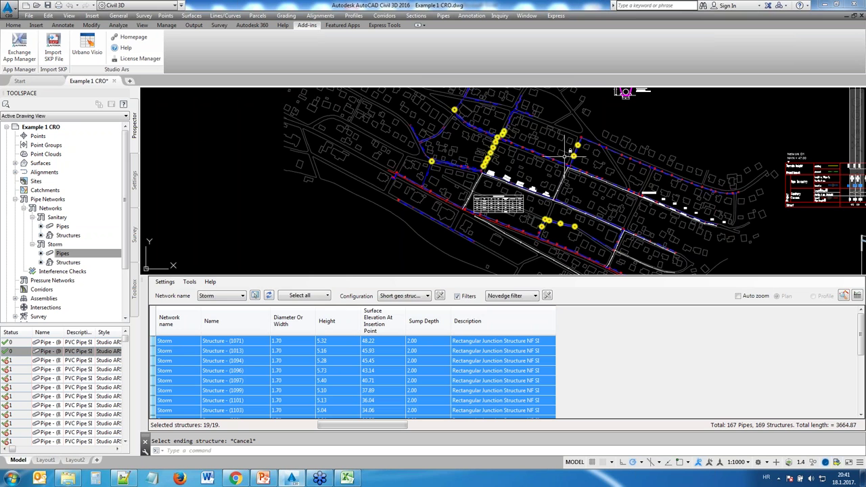
# - Examine where the highlighted filtered structures lie in the plan of the settlement
pyautogui.moveTo(565, 156); pyautogui.dragTo(428, 199, button='middle')
pyautogui.scroll(-2, 369, 154)
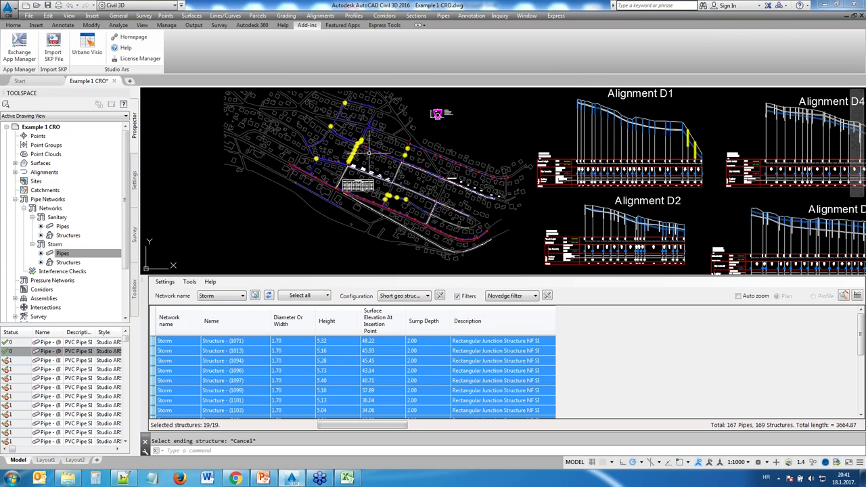
pyautogui.scroll(3, 369, 153)
pyautogui.scroll(2, 382, 165)
pyautogui.scroll(2, 383, 165)
pyautogui.moveTo(468, 95)
pyautogui.mouseDown(button='middle')
pyautogui.moveTo(487, 153)
pyautogui.moveTo(453, 224)
pyautogui.mouseUp(button='middle')
pyautogui.moveTo(492, 148)
pyautogui.mouseDown(button='middle')
pyautogui.moveTo(508, 241)
pyautogui.moveTo(429, 131)
pyautogui.mouseUp(button='middle')
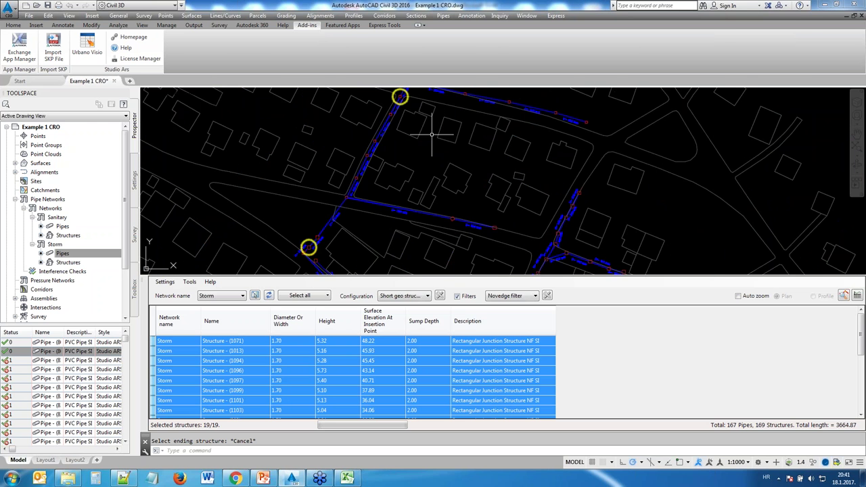
pyautogui.scroll(-3, 549, 208)
pyautogui.moveTo(549, 208); pyautogui.dragTo(470, 179, button='middle')
# - Examine the highlighted filtered structures in the Alignment D3 profile view
pyautogui.scroll(2, 471, 179)
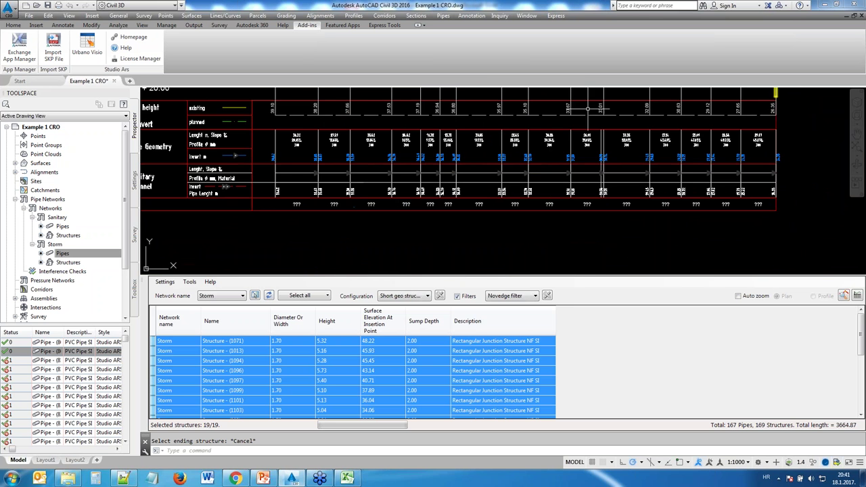
pyautogui.scroll(-4, 580, 119)
pyautogui.scroll(-2, 580, 119)
pyautogui.scroll(2, 479, 207)
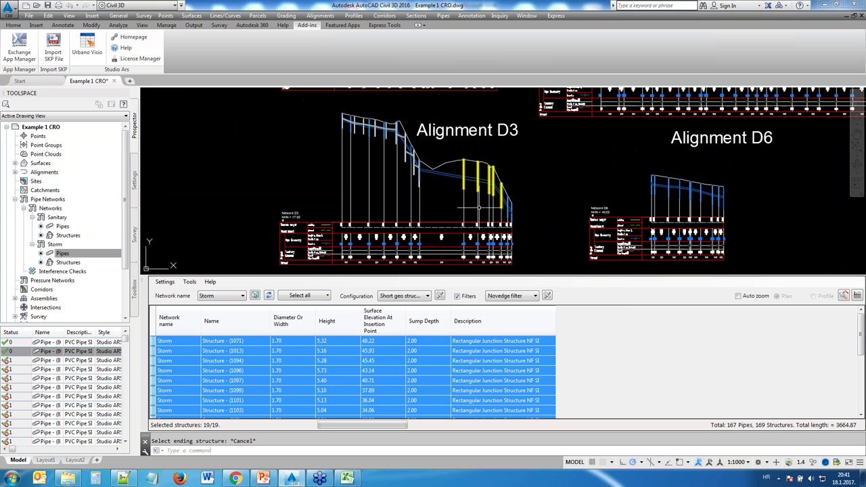
pyautogui.scroll(5, 479, 207)
pyautogui.moveTo(474, 187); pyautogui.dragTo(575, 193, button='middle')
pyautogui.scroll(-4, 575, 193)
# - Look through the filtered structures' diameters, heights, surface elevations and sump depths in the grid against the plan and profiles
pyautogui.click(428, 361)
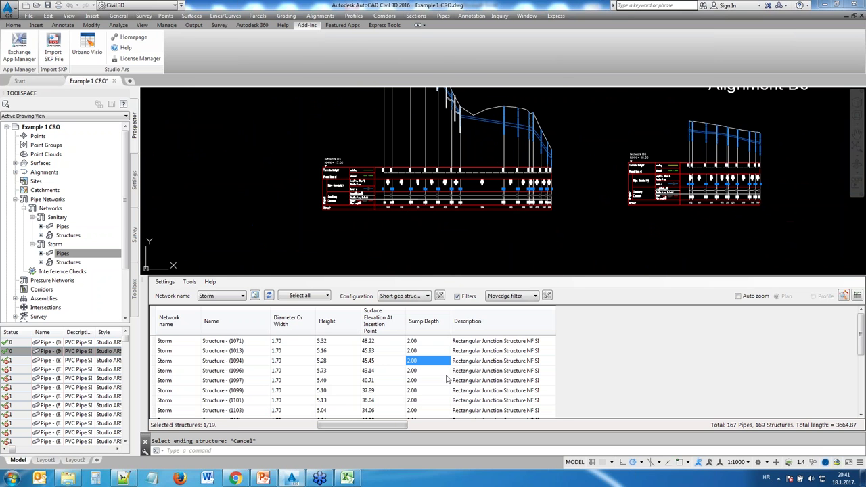
pyautogui.scroll(-4, 617, 144)
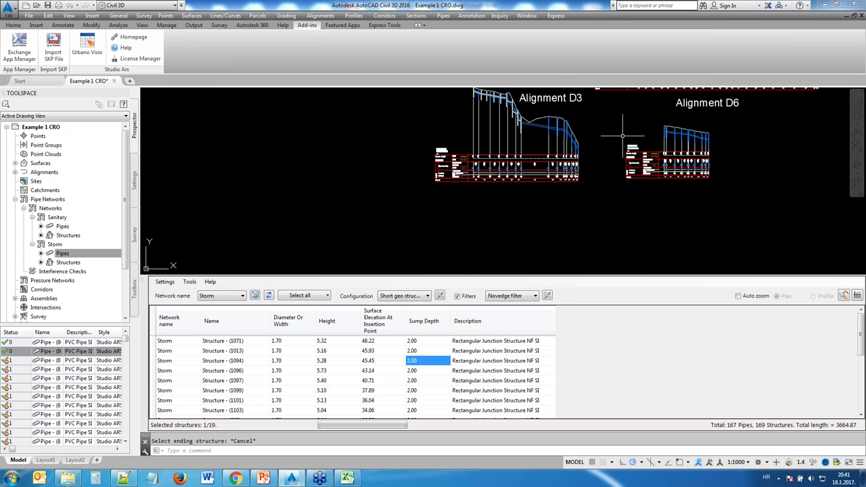
pyautogui.moveTo(619, 137); pyautogui.dragTo(581, 222, button='middle')
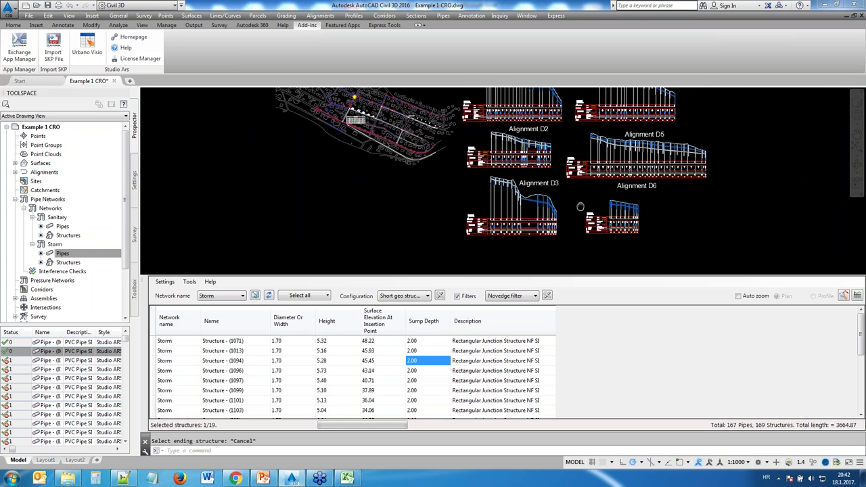
pyautogui.scroll(2, 581, 222)
pyautogui.moveTo(380, 341); pyautogui.dragTo(387, 391)
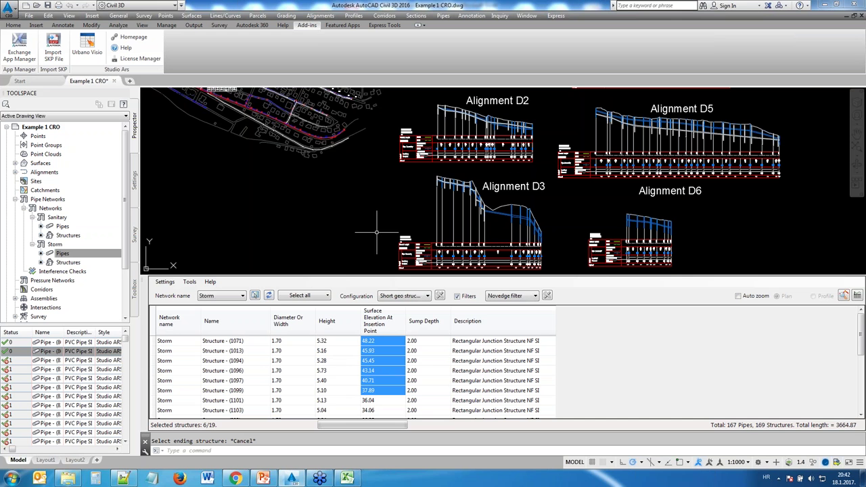
pyautogui.moveTo(359, 159); pyautogui.dragTo(556, 251, button='middle')
pyautogui.moveTo(276, 341)
pyautogui.mouseDown()
pyautogui.moveTo(426, 415)
pyautogui.moveTo(431, 431)
pyautogui.moveTo(419, 390)
pyautogui.mouseUp()
pyautogui.click(338, 371)
pyautogui.click(383, 390)
pyautogui.click(501, 360)
pyautogui.click(483, 392)
pyautogui.click(383, 371)
pyautogui.click(286, 362)
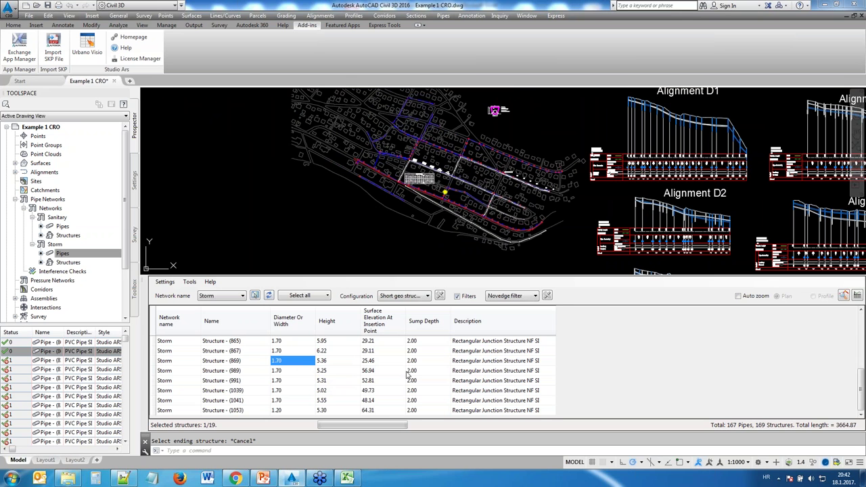
# - Create a second structure filter named "Novedge filter 2"
pyautogui.click(547, 296)
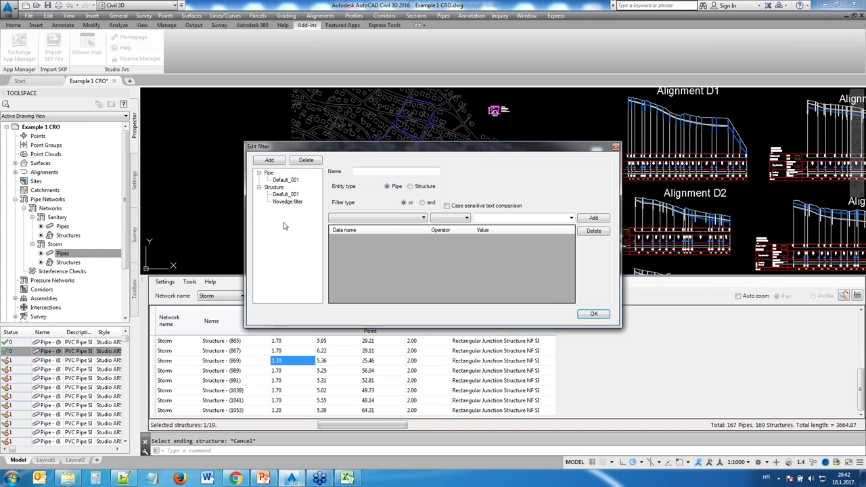
pyautogui.click(274, 187)
pyautogui.click(270, 161)
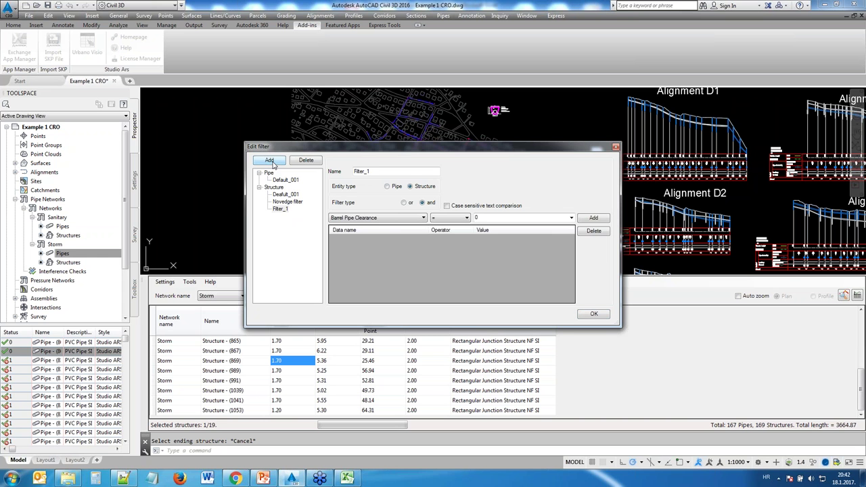
pyautogui.click(282, 209)
pyautogui.doubleClick(378, 171)
pyautogui.write('Novedge filter')
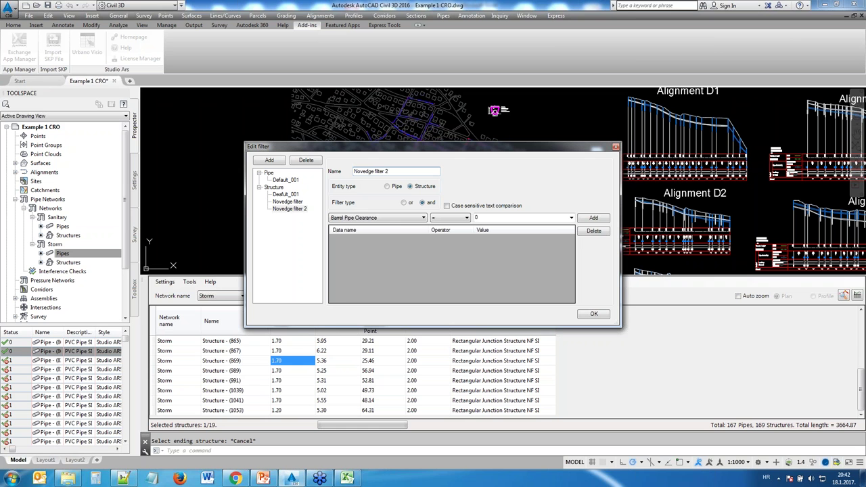
# - Add the condition Height >= 5 to the structure filter "Novedge filter 2"
pyautogui.click(381, 219)
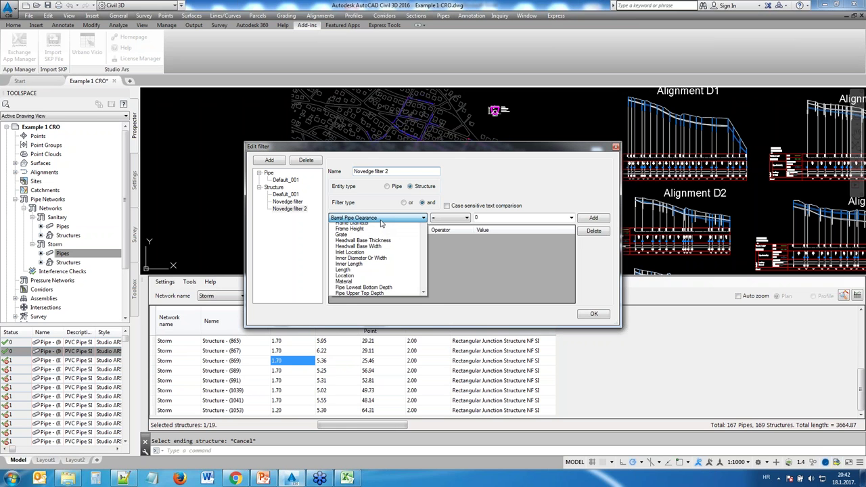
pyautogui.scroll(-5, 381, 231)
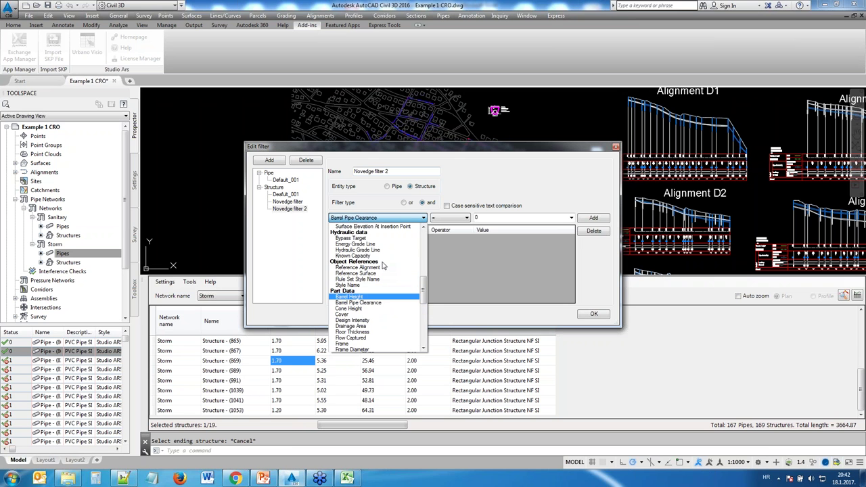
pyautogui.scroll(1, 377, 259)
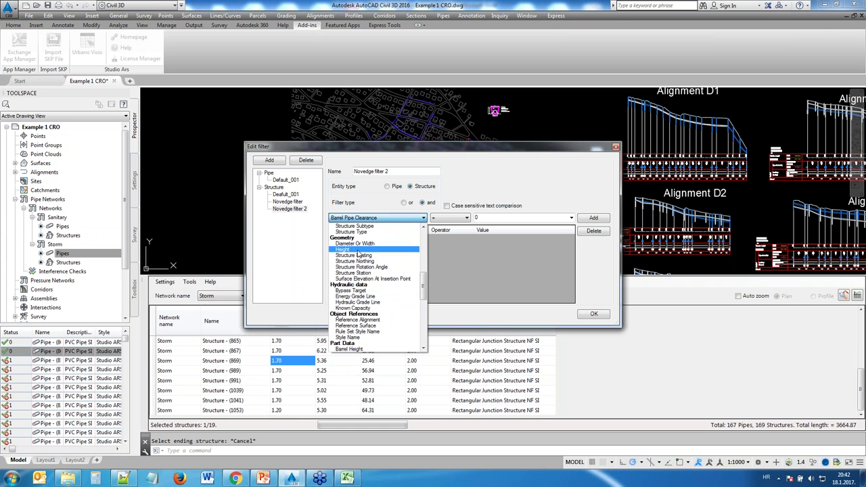
pyautogui.click(359, 246)
pyautogui.click(449, 218)
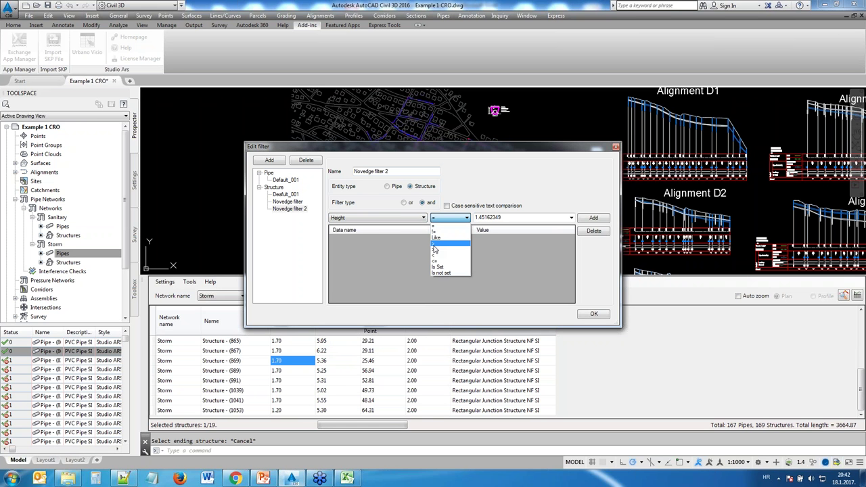
pyautogui.click(435, 245)
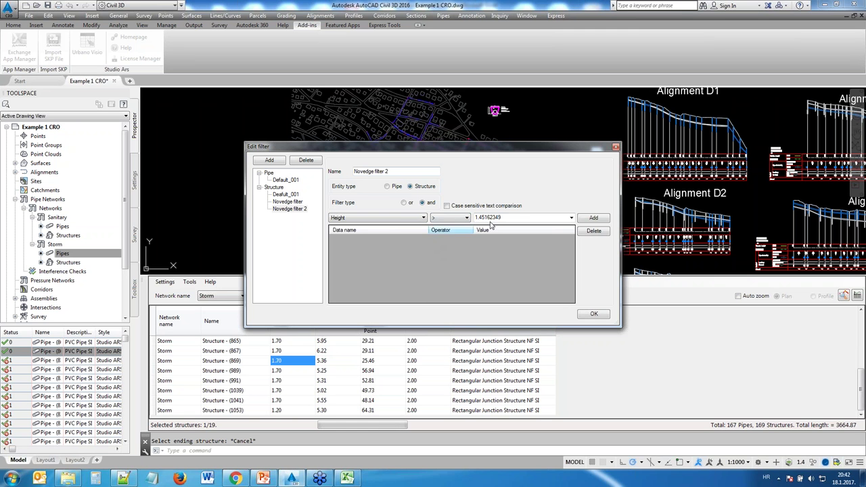
pyautogui.click(467, 218)
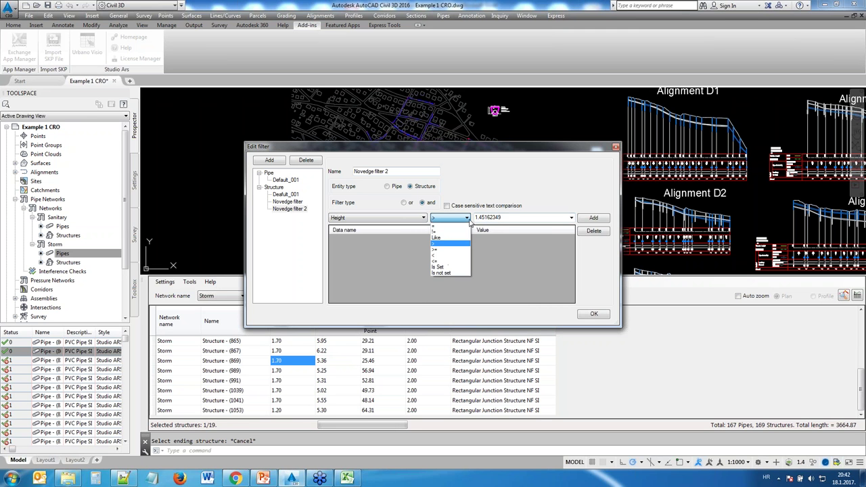
pyautogui.click(444, 255)
pyautogui.doubleClick(501, 217)
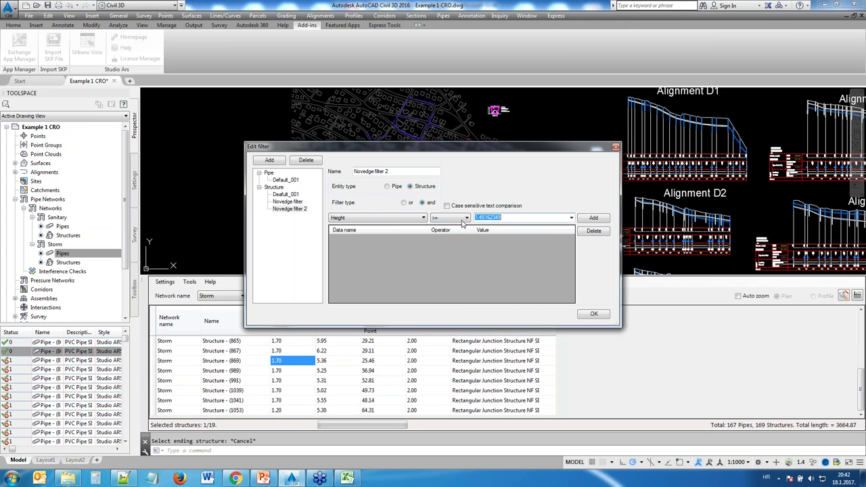
pyautogui.write('5')
pyautogui.click(602, 197)
pyautogui.click(593, 219)
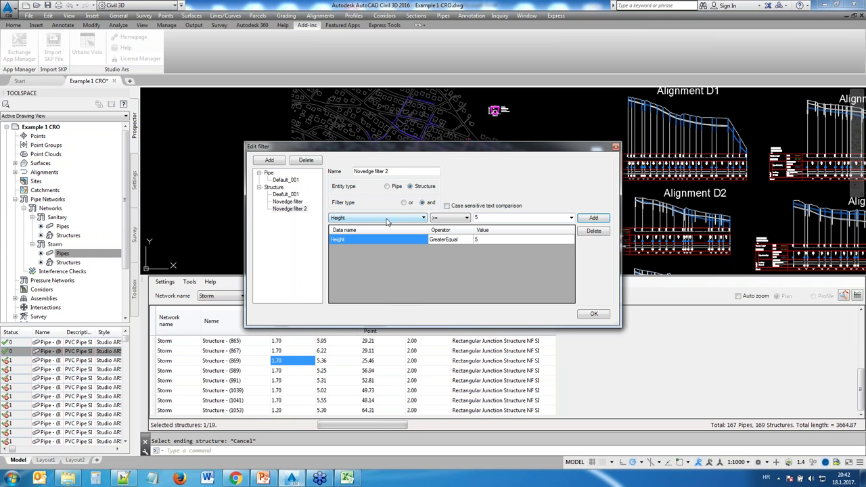
# - Add a second condition Height < 6 to "Novedge filter 2" and apply the filter to the structure grid
pyautogui.click(467, 218)
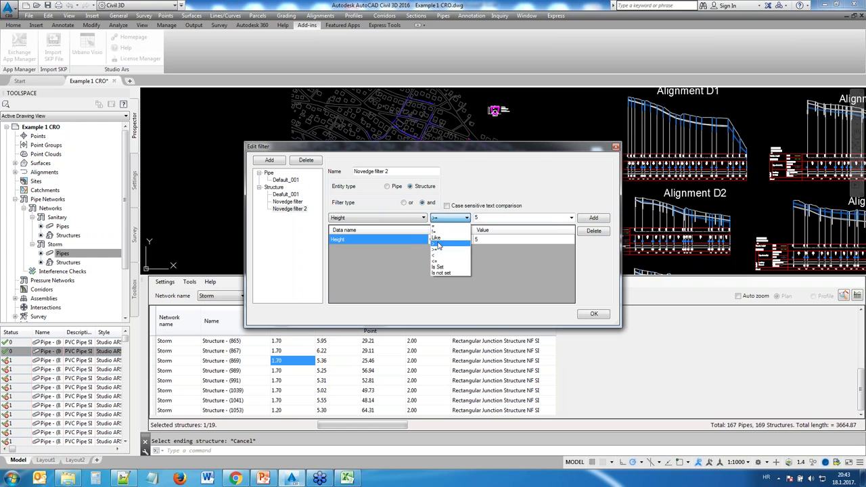
pyautogui.click(437, 259)
pyautogui.press('Tab')
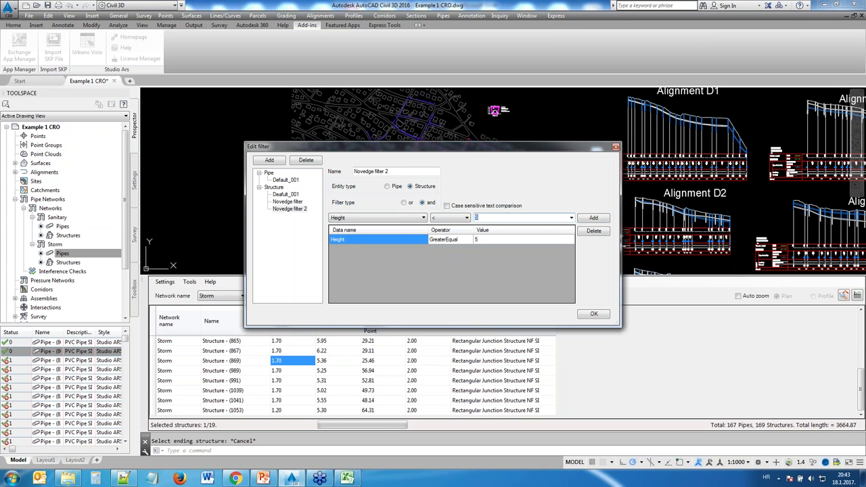
pyautogui.write('6')
pyautogui.click(593, 217)
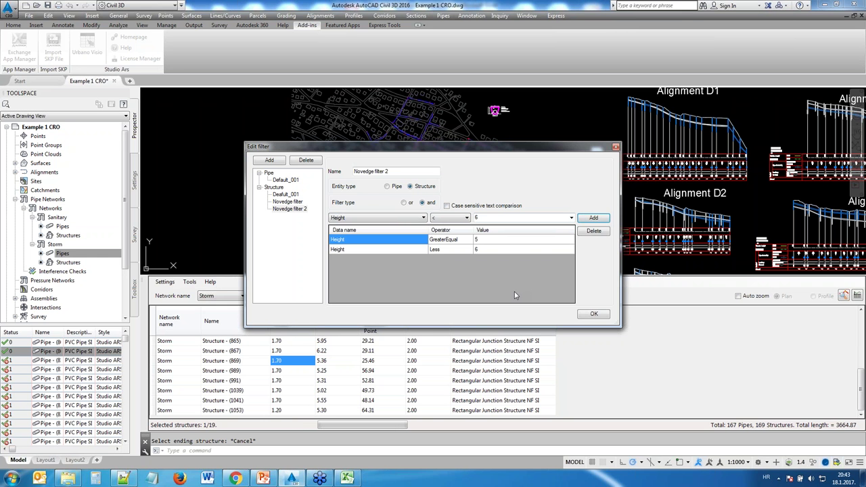
pyautogui.click(592, 316)
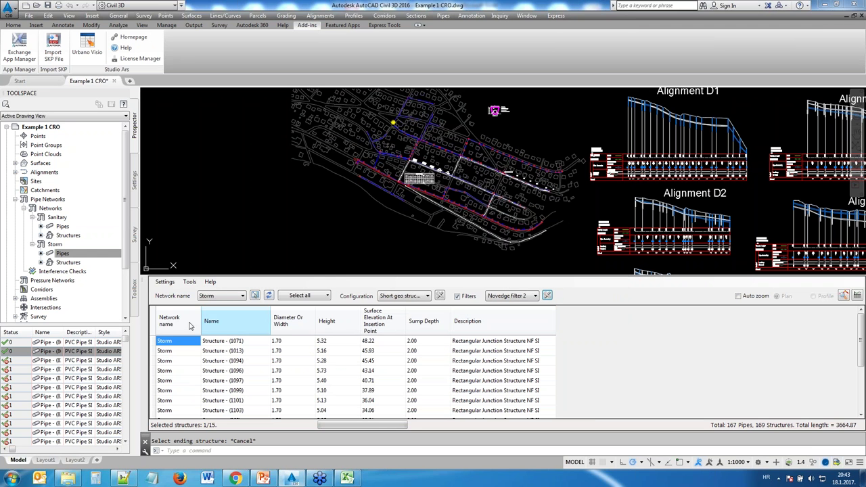
# - Highlight all structures of "Novedge filter 2", and switch the grid to "Novedge filter" and highlight all of its structures
pyautogui.hotkey('ctrl', 'a')
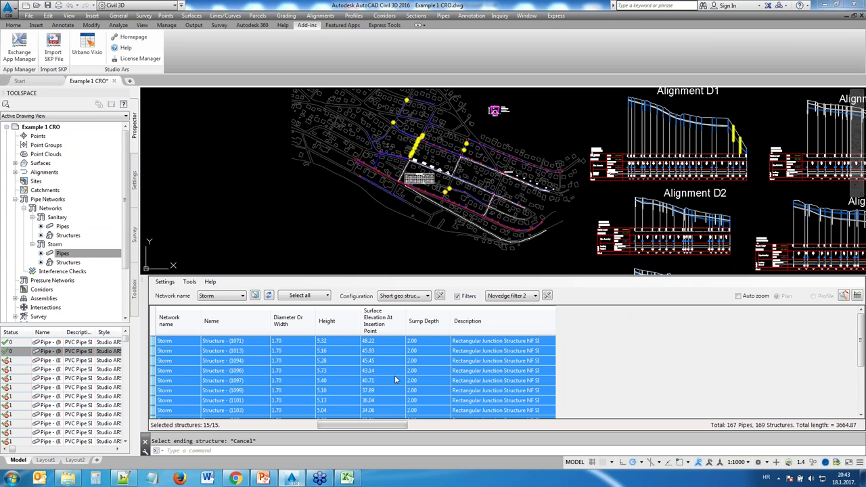
pyautogui.click(526, 296)
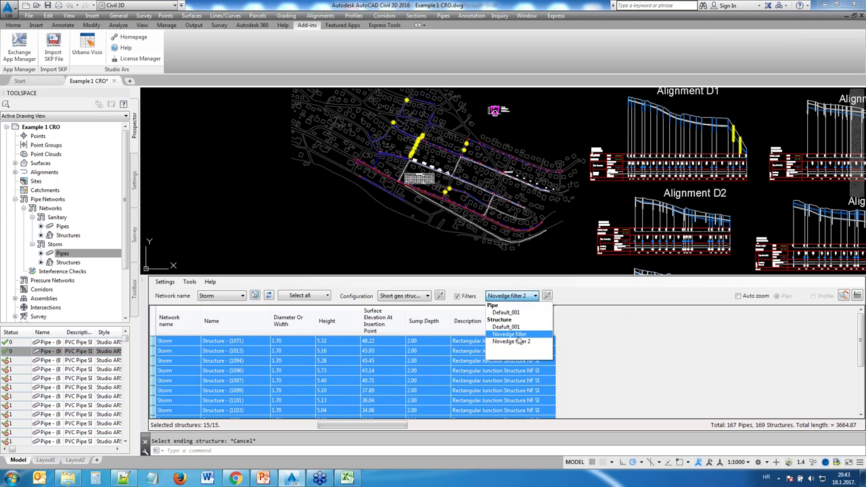
pyautogui.click(521, 335)
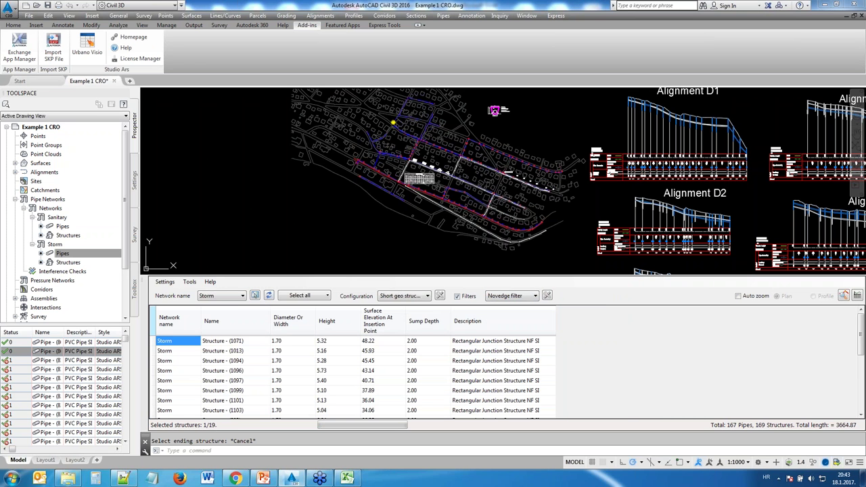
pyautogui.hotkey('ctrl', 'a')
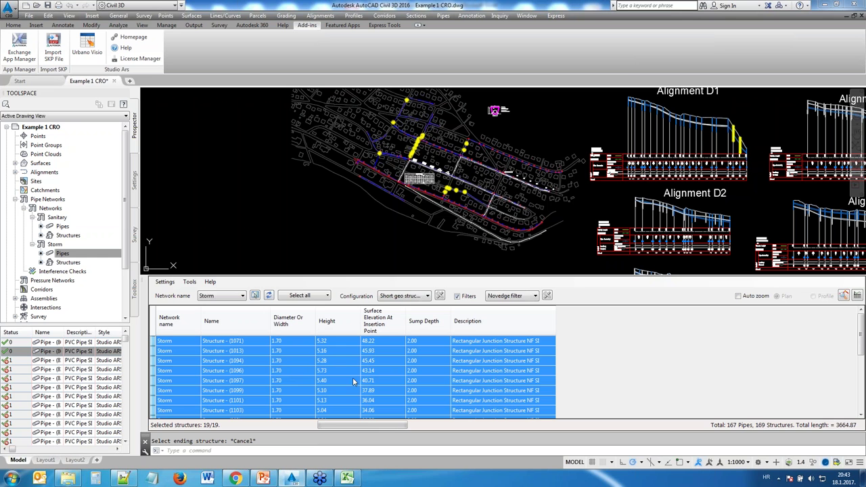
# - Limit the filtered grid to the element sequence from the network's eastern end to its western end and highlight its structures in the drawing
pyautogui.click(327, 296)
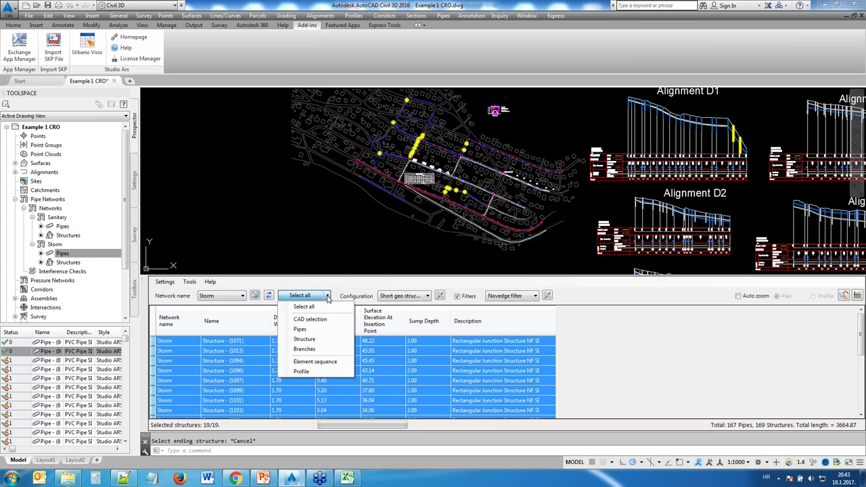
pyautogui.click(329, 364)
pyautogui.click(561, 173)
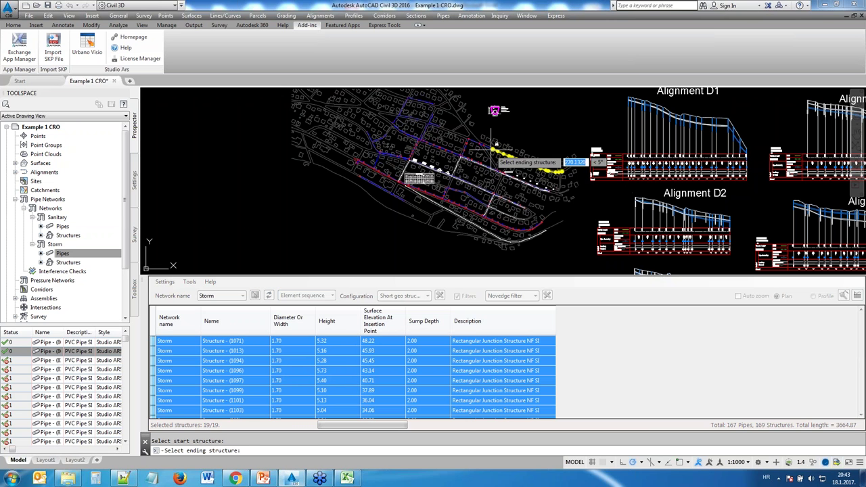
pyautogui.click(360, 177)
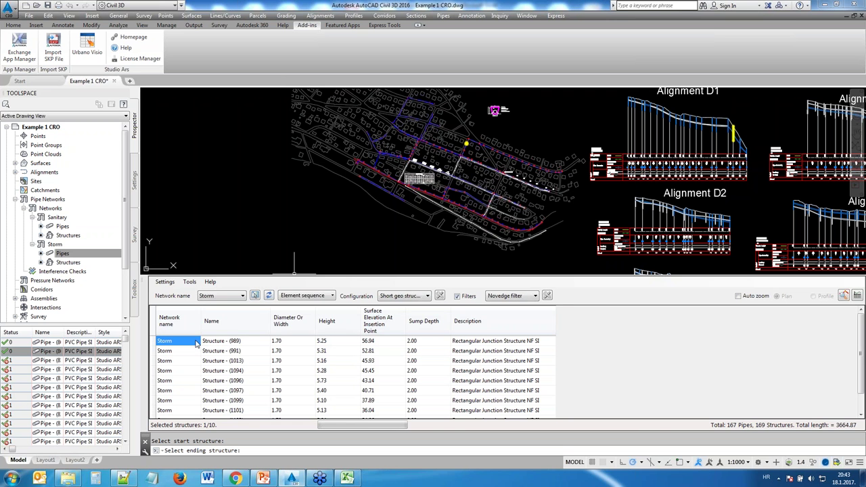
pyautogui.click(153, 325)
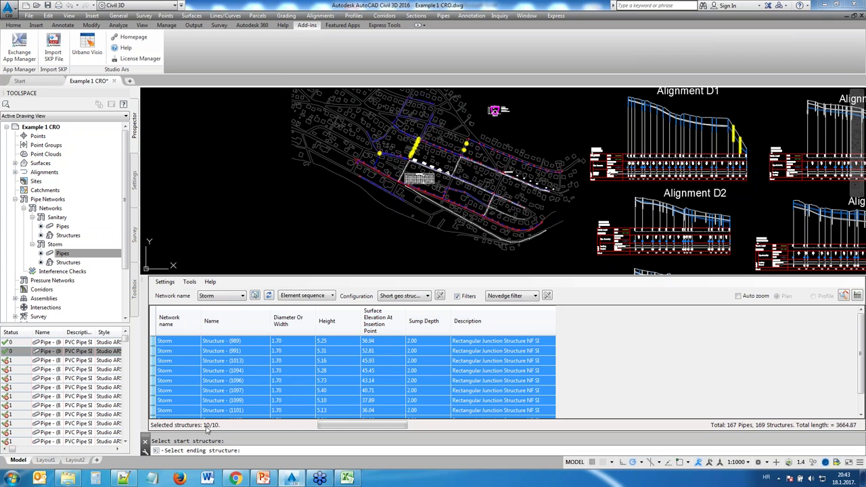
pyautogui.click(266, 371)
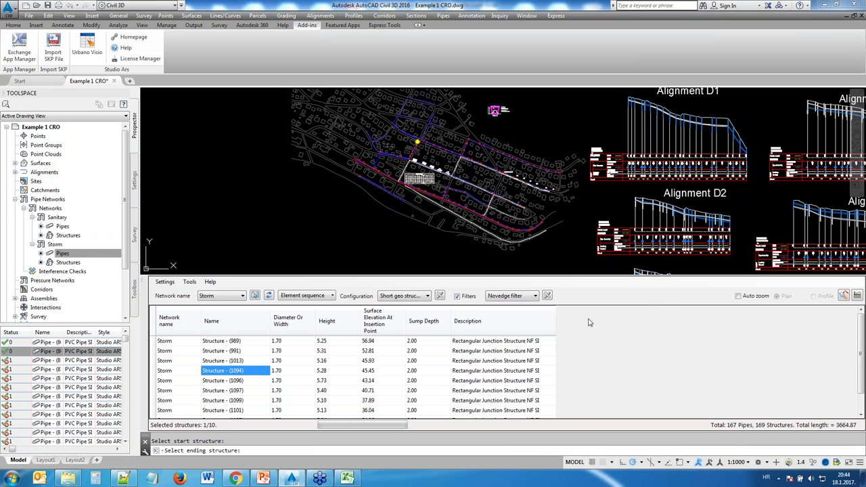
# - Reopen "Novedge filter 2" in the filter editor, look through the data names available for conditions, and close the editor
pyautogui.click(547, 296)
pyautogui.click(291, 209)
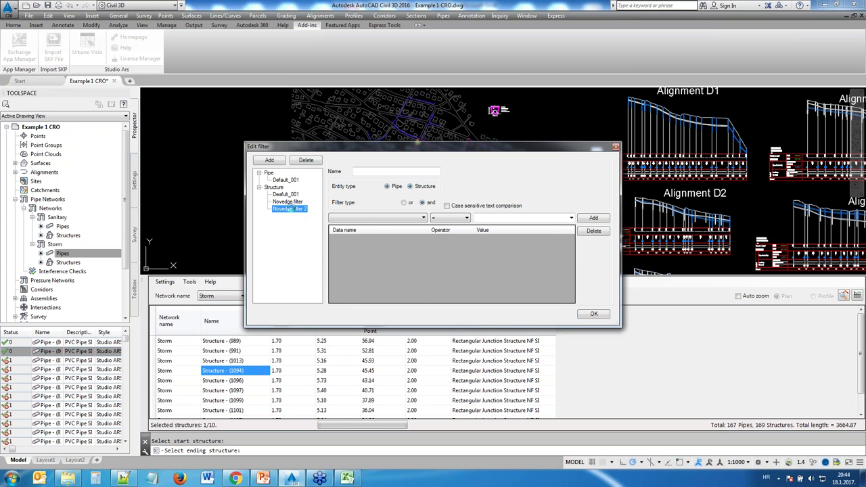
pyautogui.click(388, 217)
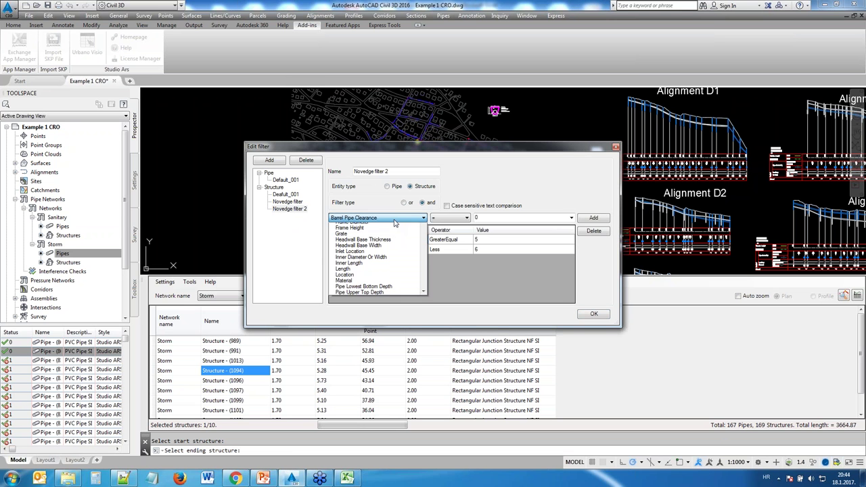
pyautogui.scroll(4, 420, 297)
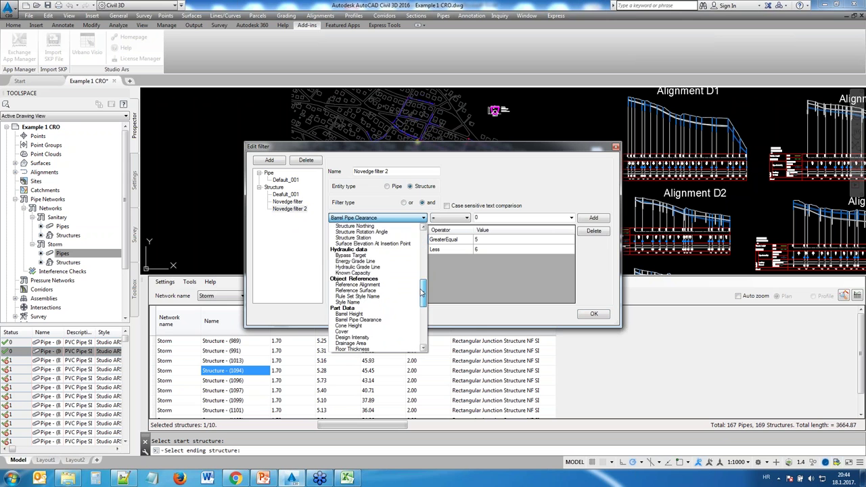
pyautogui.moveTo(419, 297); pyautogui.dragTo(416, 233)
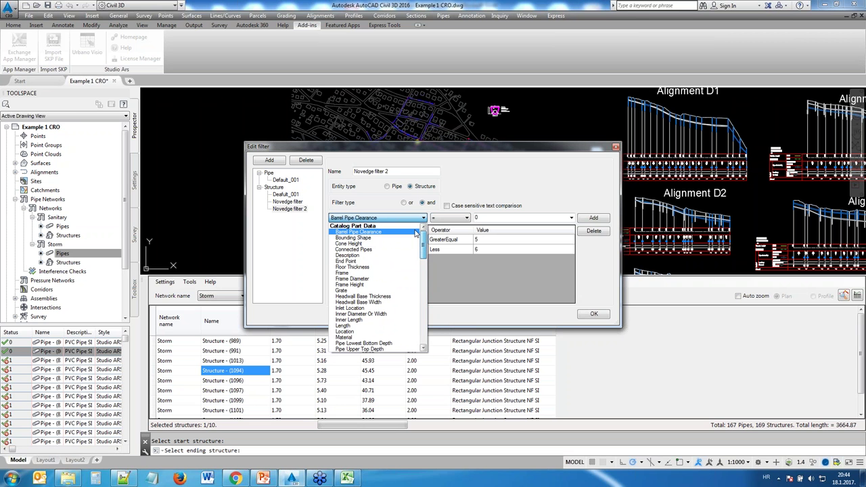
pyautogui.click(363, 203)
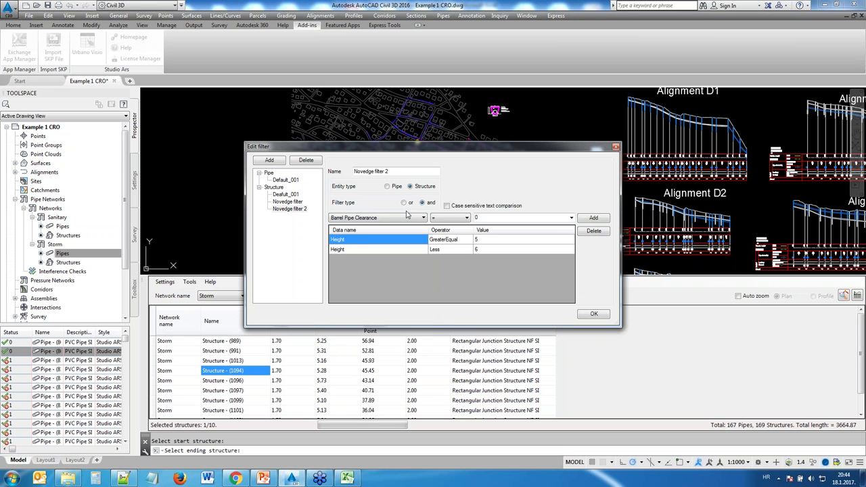
pyautogui.click(616, 148)
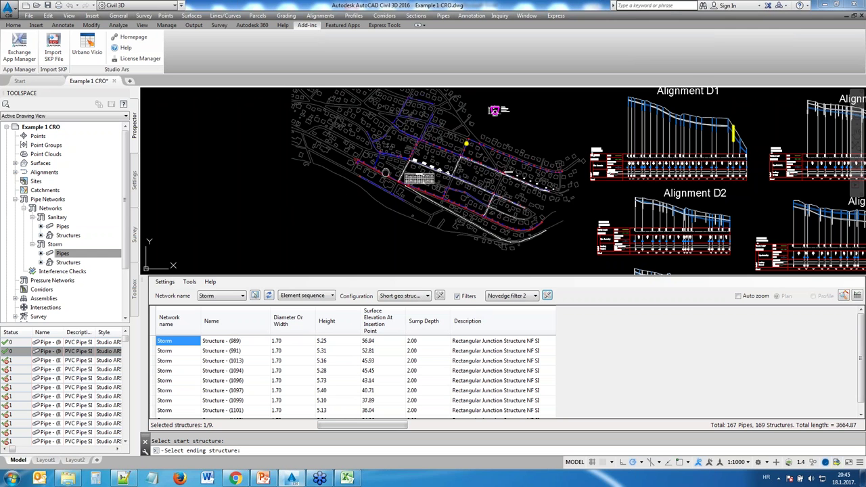
pyautogui.moveTo(385, 173); pyautogui.dragTo(484, 169, button='middle')
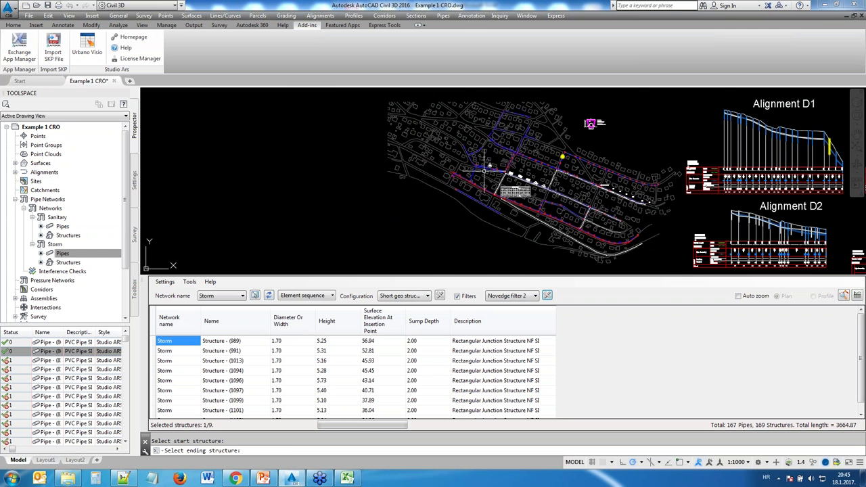
pyautogui.scroll(5, 485, 170)
pyautogui.scroll(2, 473, 174)
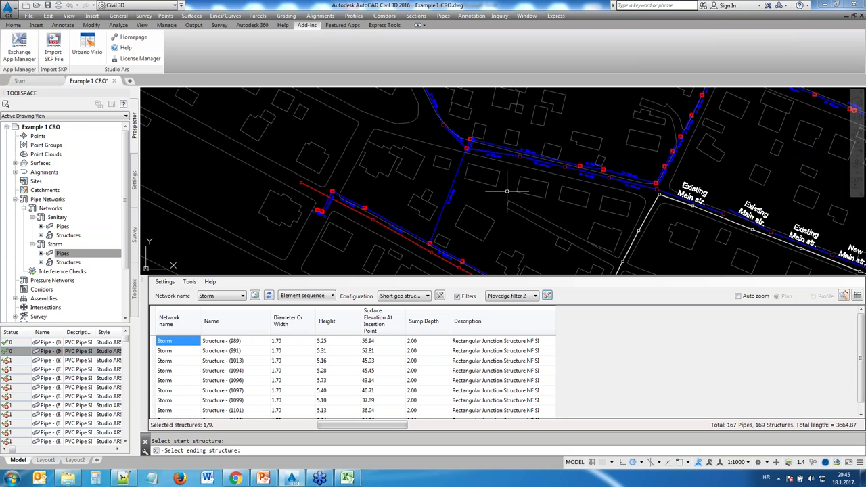
# - Switch to the PowerPoint presentation and advance to the single user license slide
pyautogui.click(264, 478)
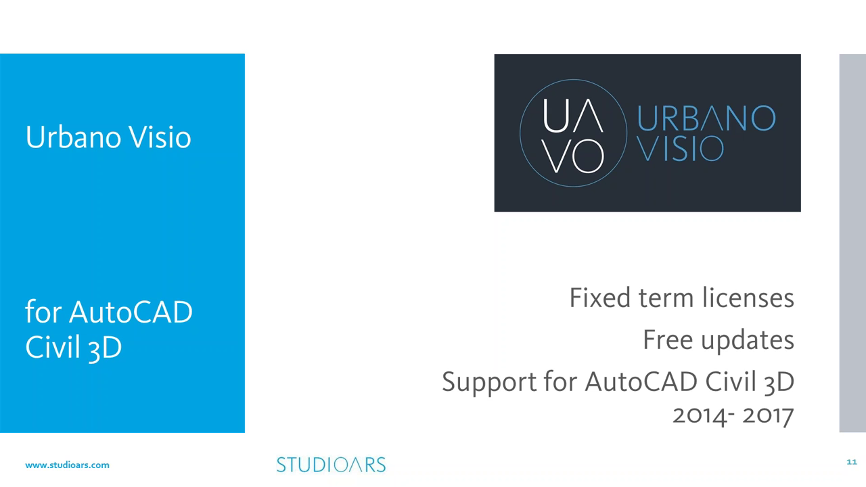
pyautogui.press('Right')
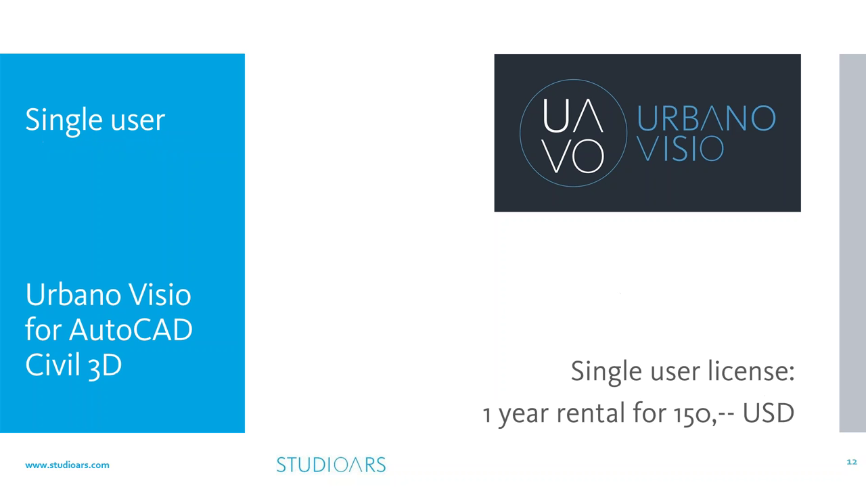